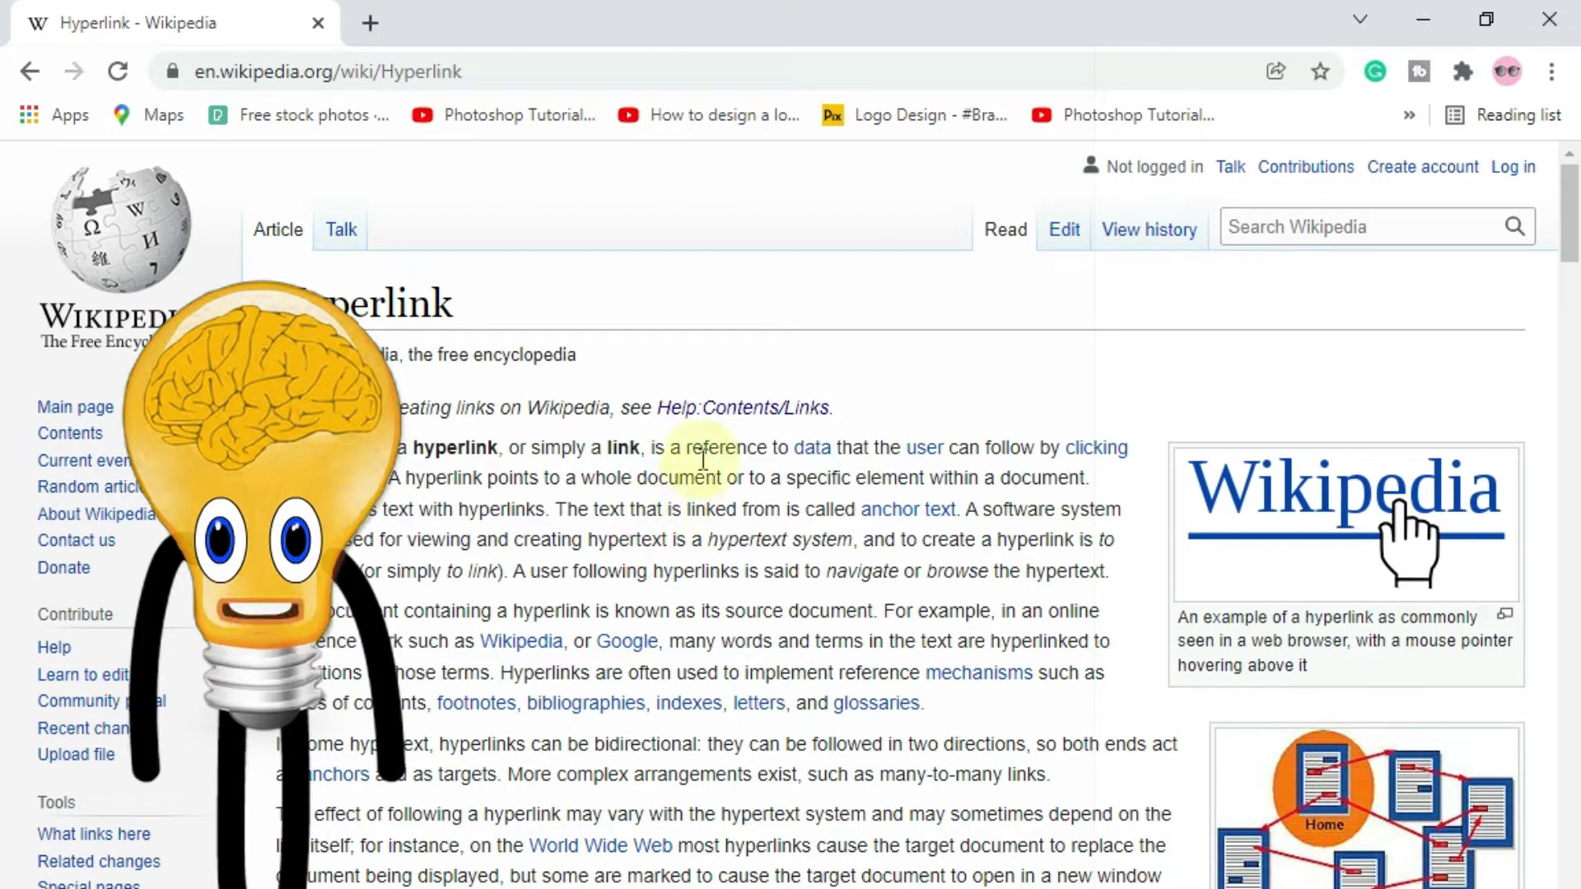
After a detour to the Wikipedia links help page, follow the HYPERLINK heading's link to hyperlink.xlsx, accepting the security notice.
{"action": "left_click", "coordinate": [740, 410]}
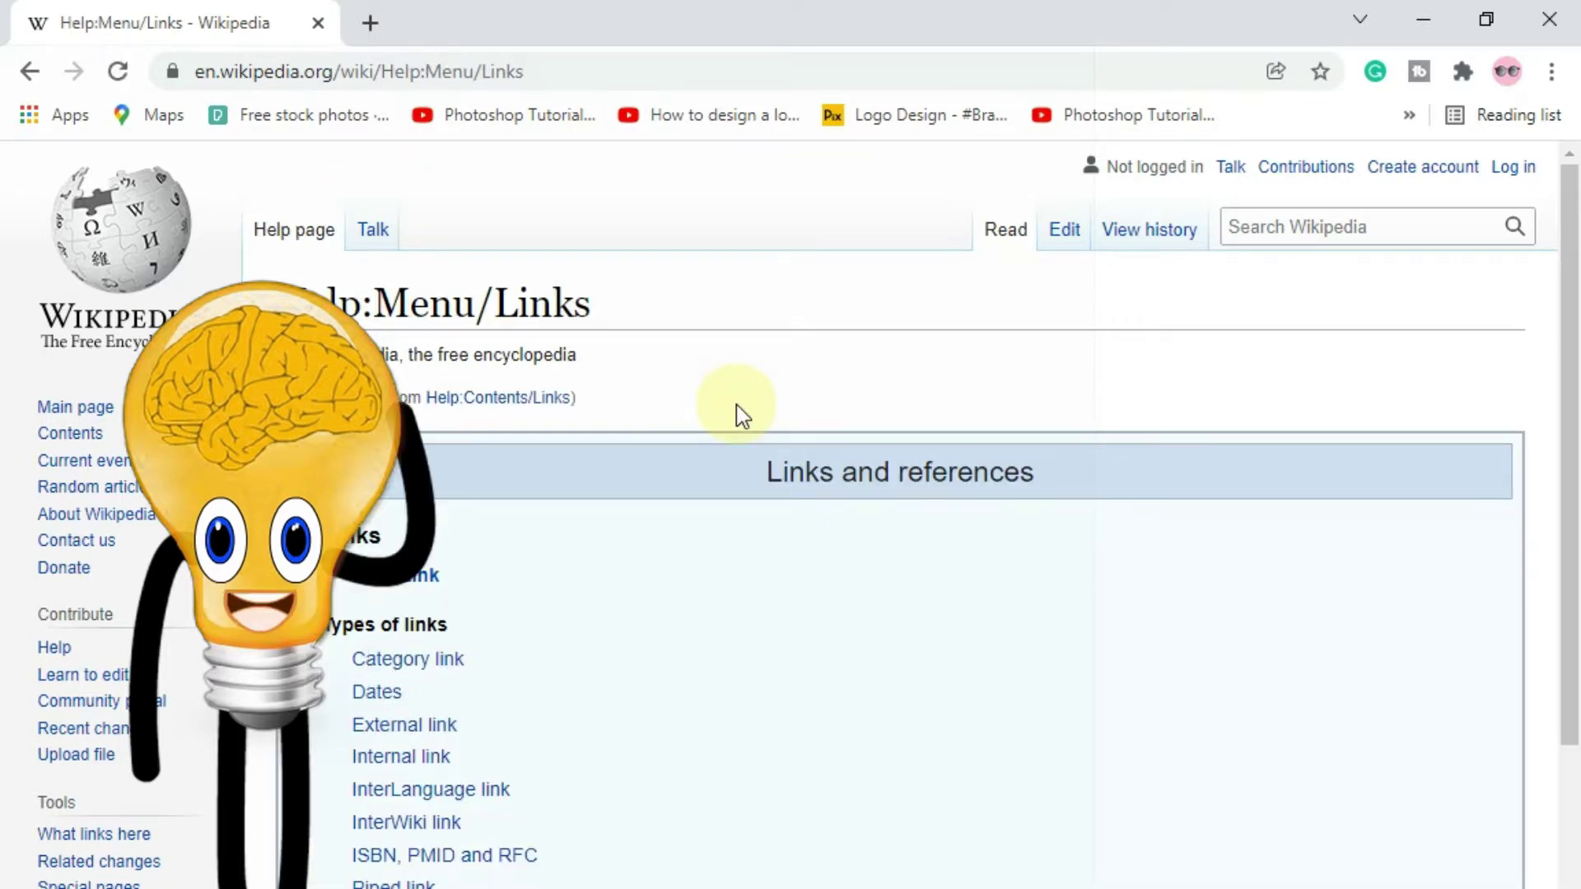
{"action": "key", "text": "alt+Left"}
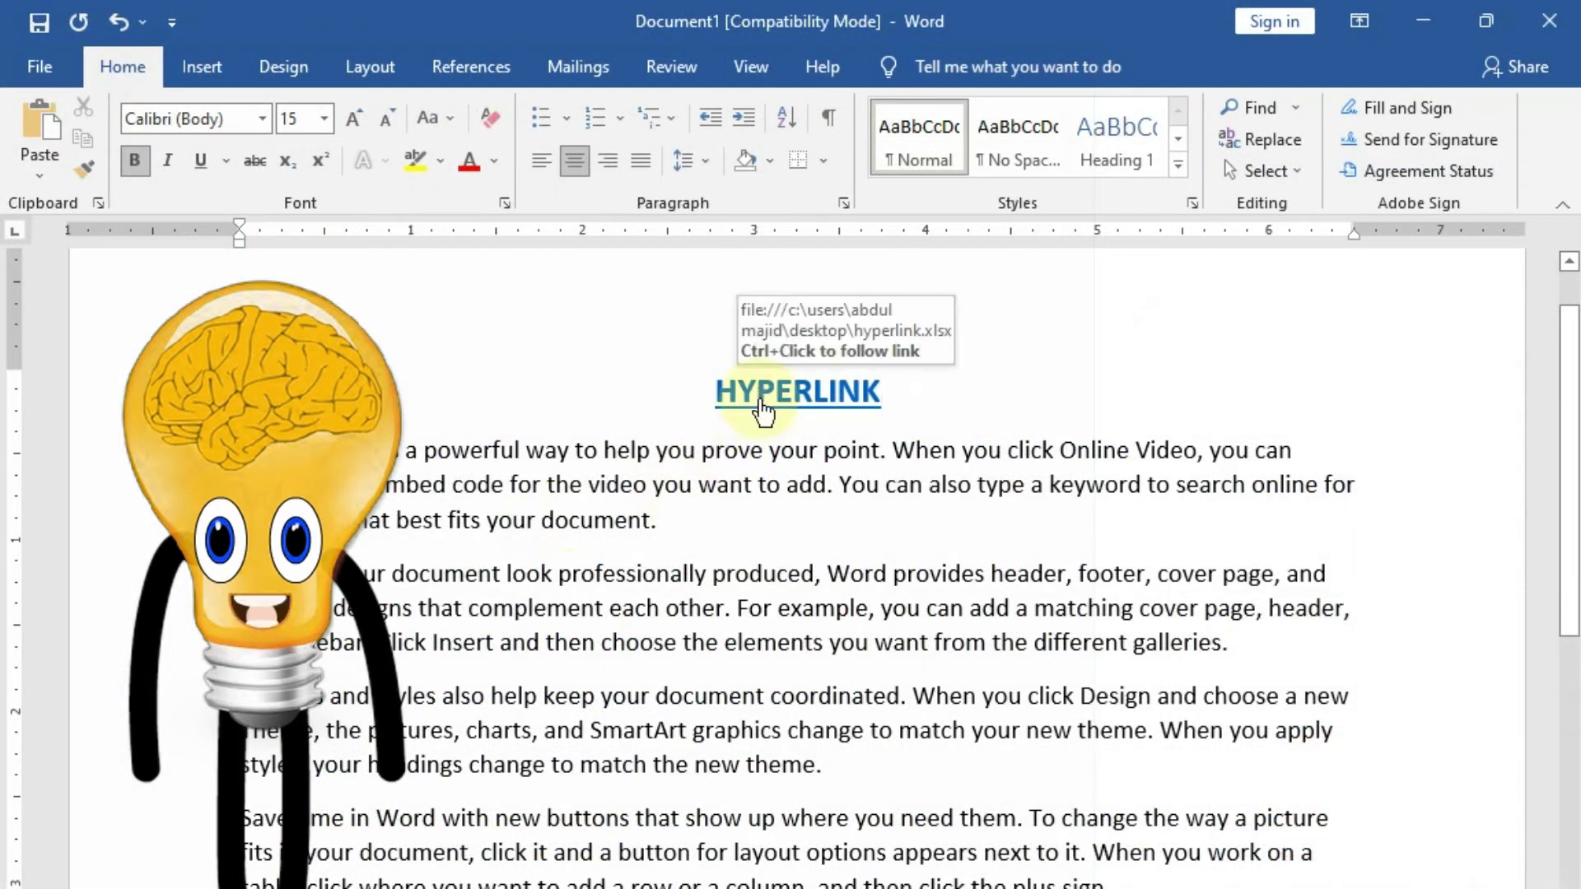
{"action": "left_click", "coordinate": [764, 403], "text": "ctrl"}
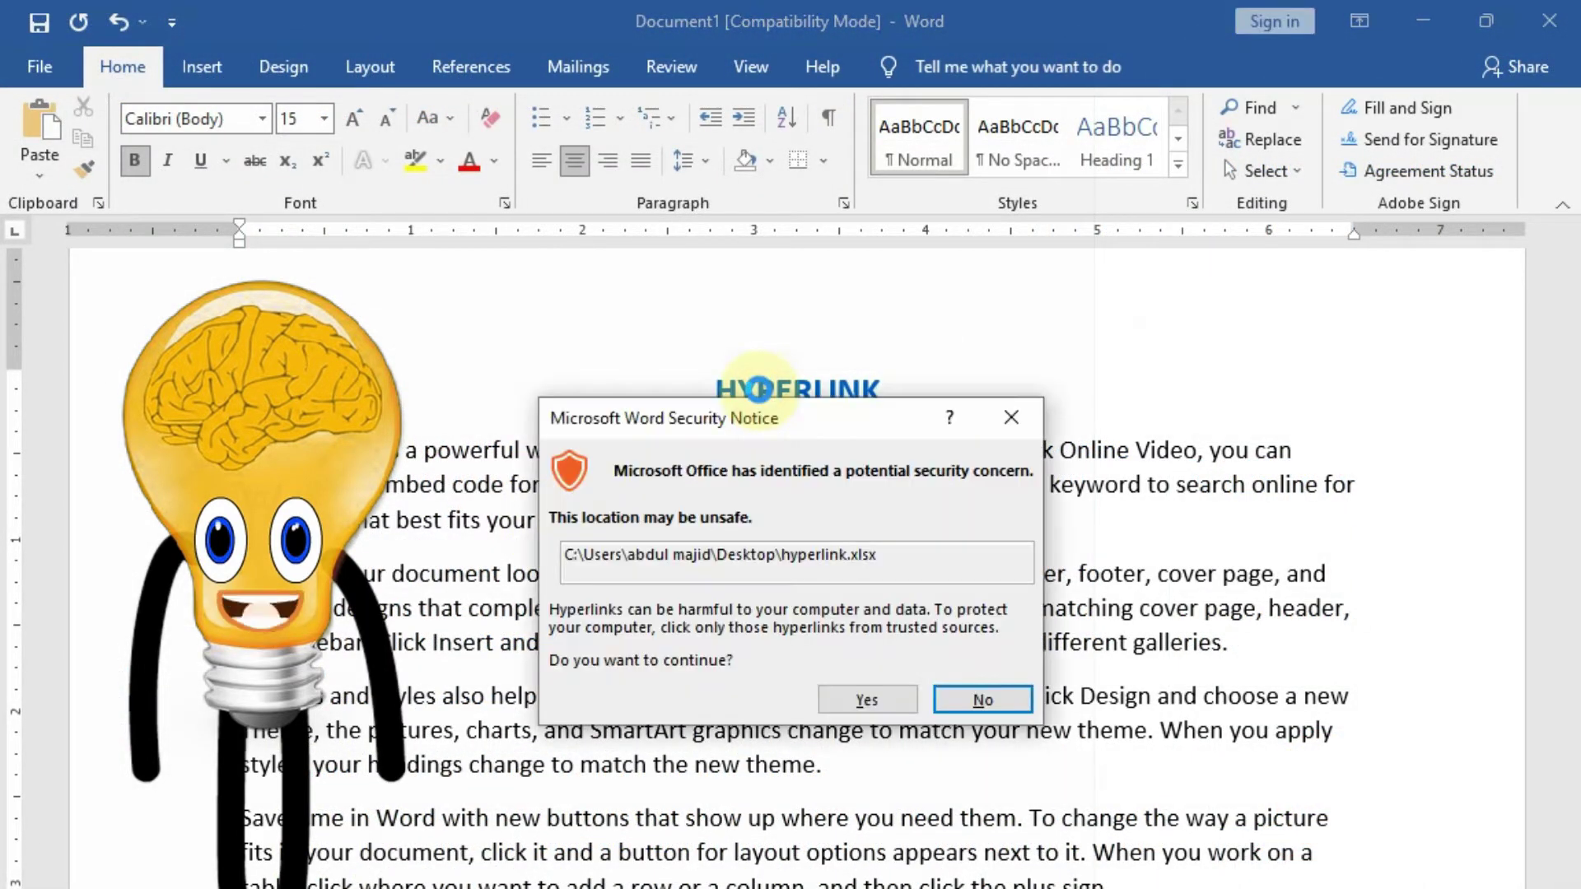
{"action": "left_click", "coordinate": [865, 704]}
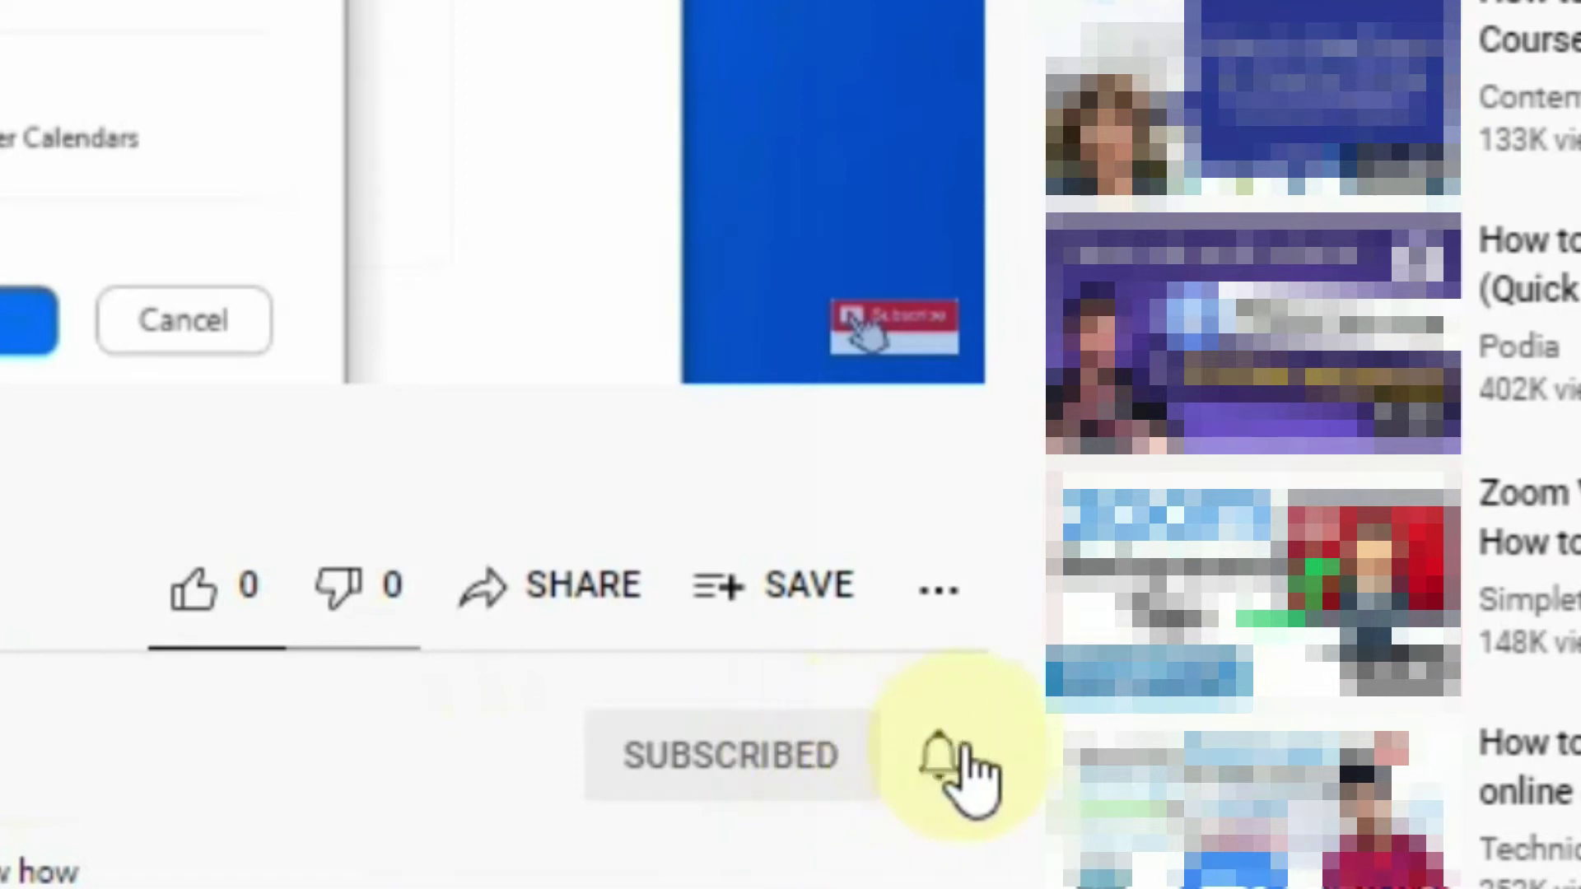
Set the subscribed channel's notification bell to All.
{"action": "left_click", "coordinate": [943, 762]}
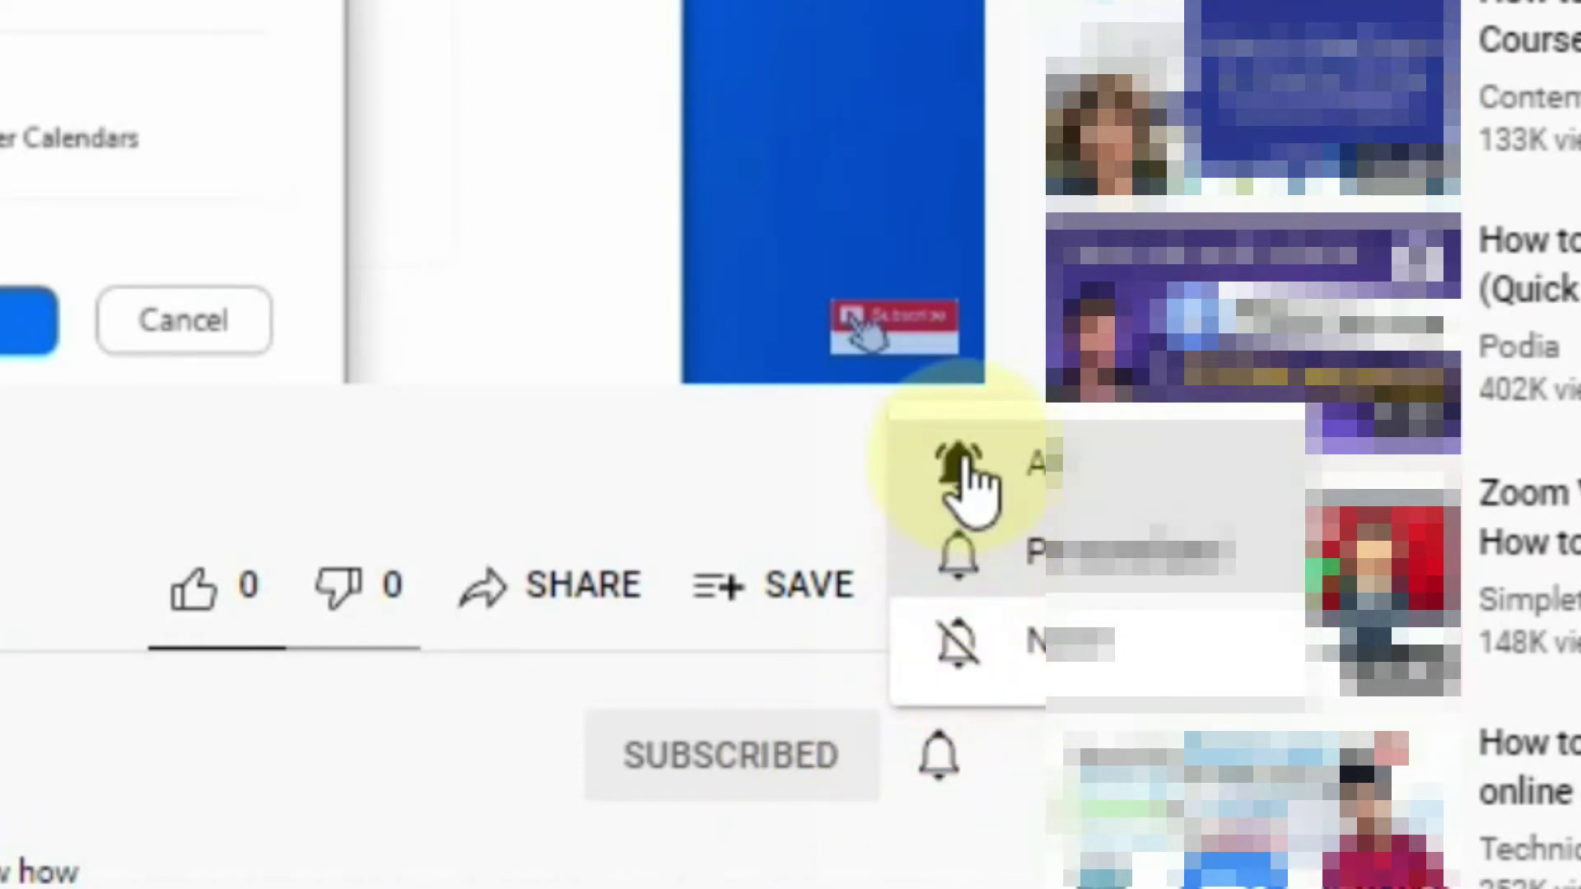
{"action": "left_click", "coordinate": [964, 461]}
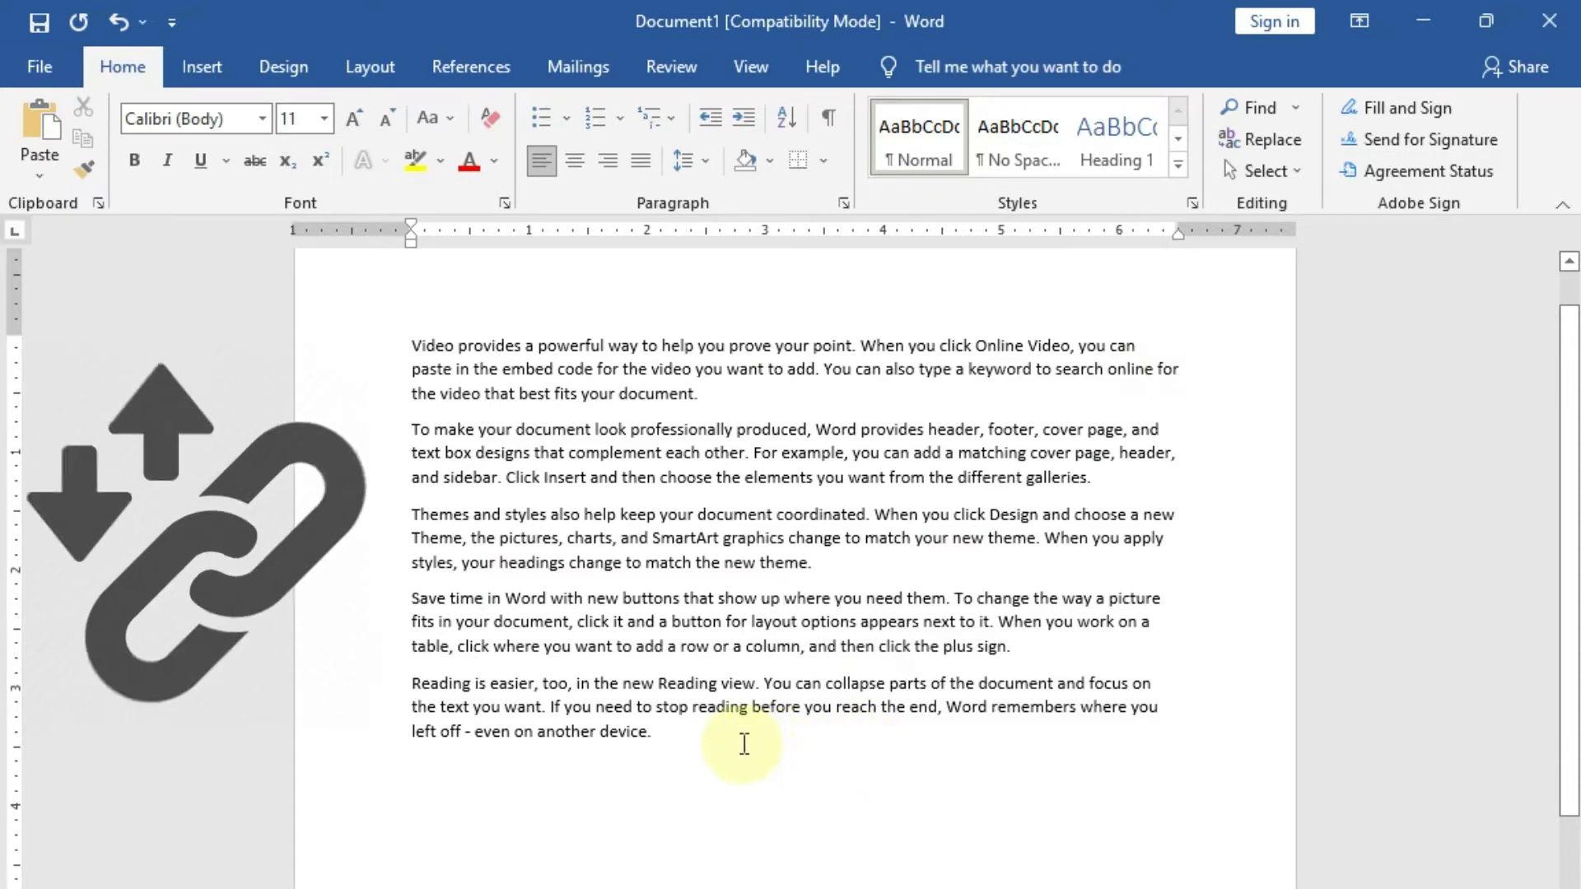
Select the word 'document' ending the first paragraph and bring up the Insert Hyperlink dialog.
{"action": "left_click", "coordinate": [196, 67]}
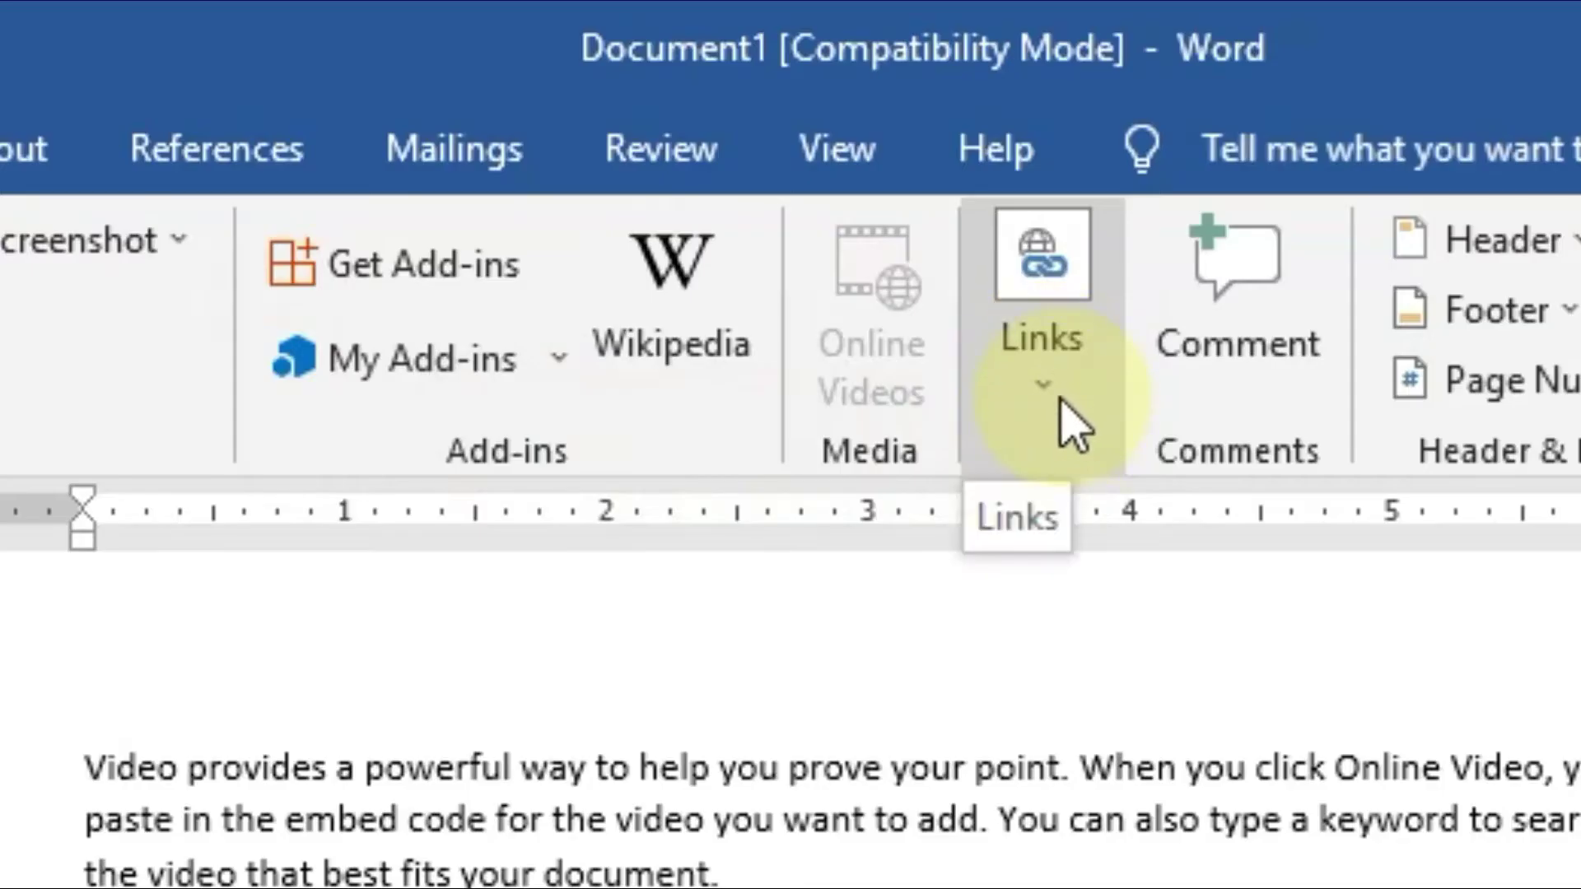
{"action": "left_click", "coordinate": [1070, 422]}
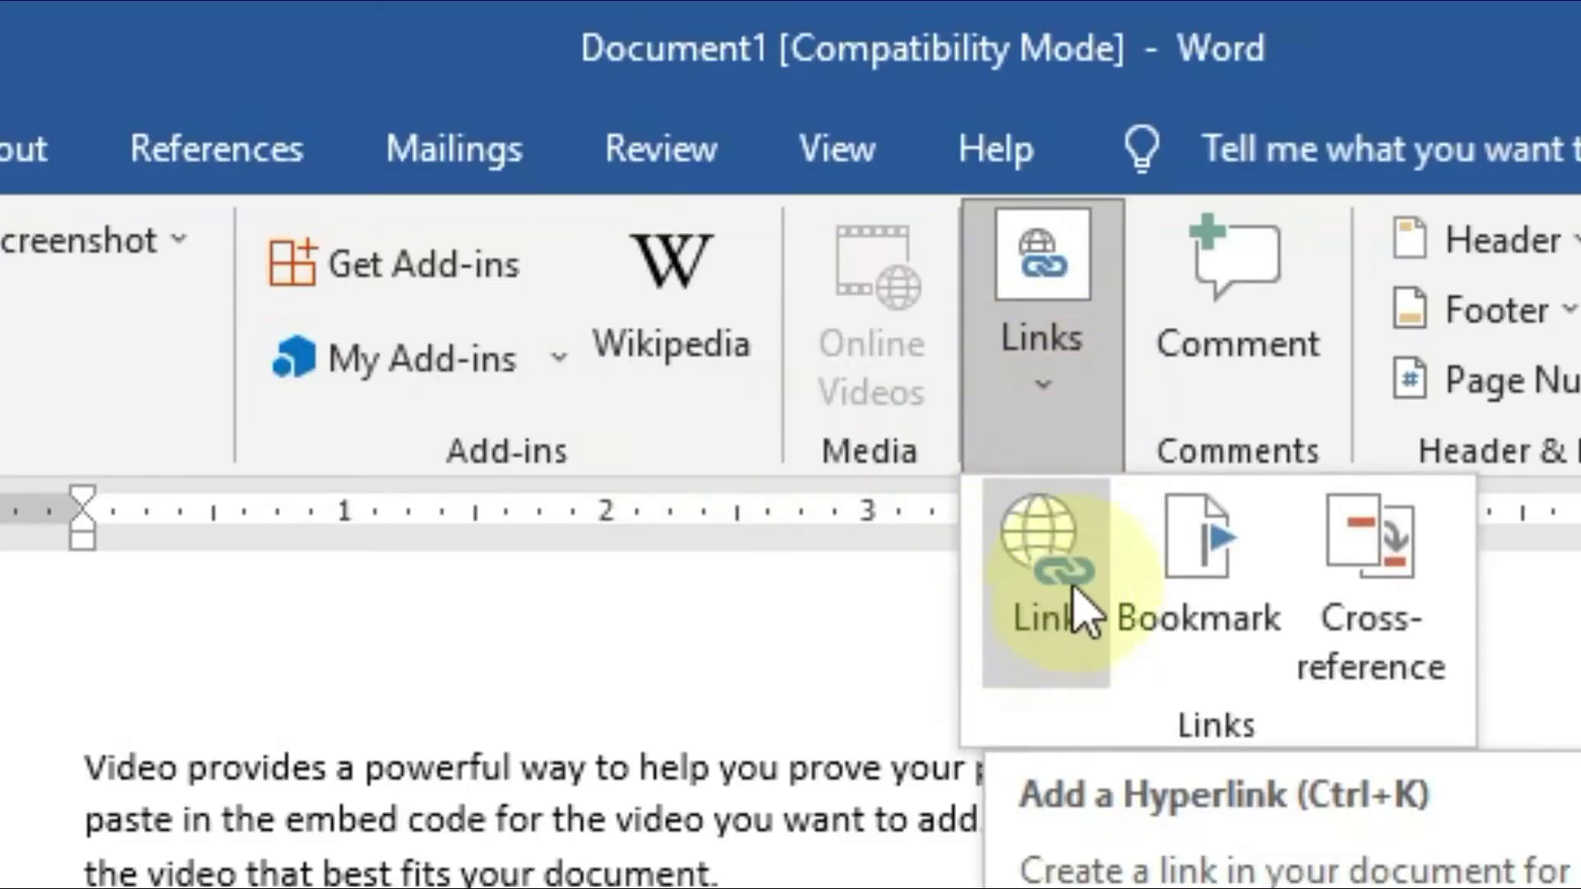
{"action": "left_click", "coordinate": [682, 864]}
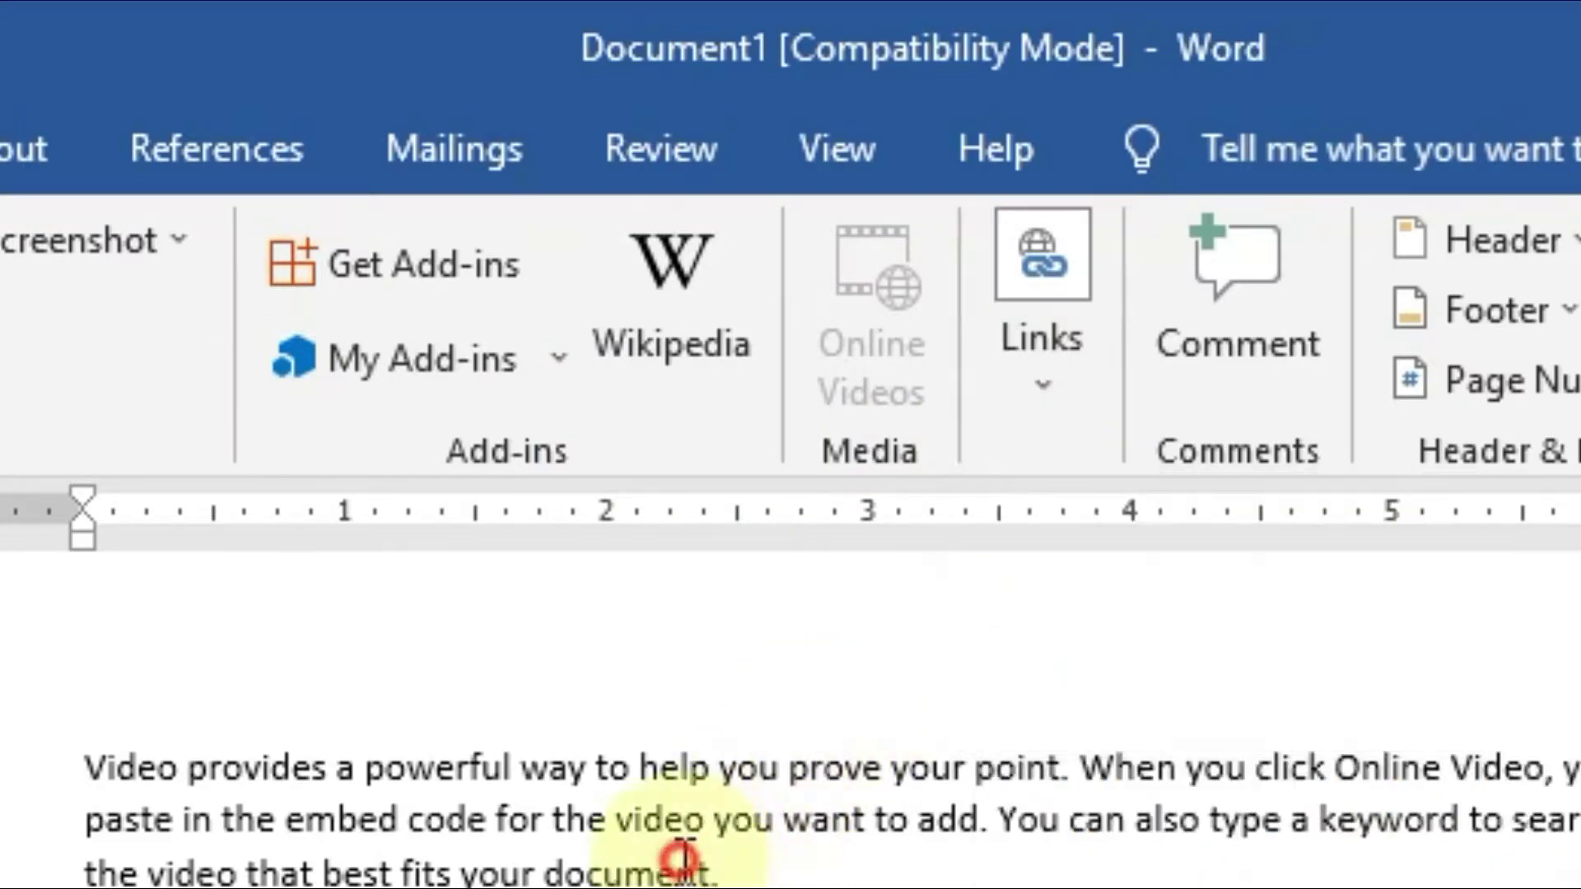
{"action": "left_click_drag", "start_coordinate": [631, 394], "coordinate": [696, 398]}
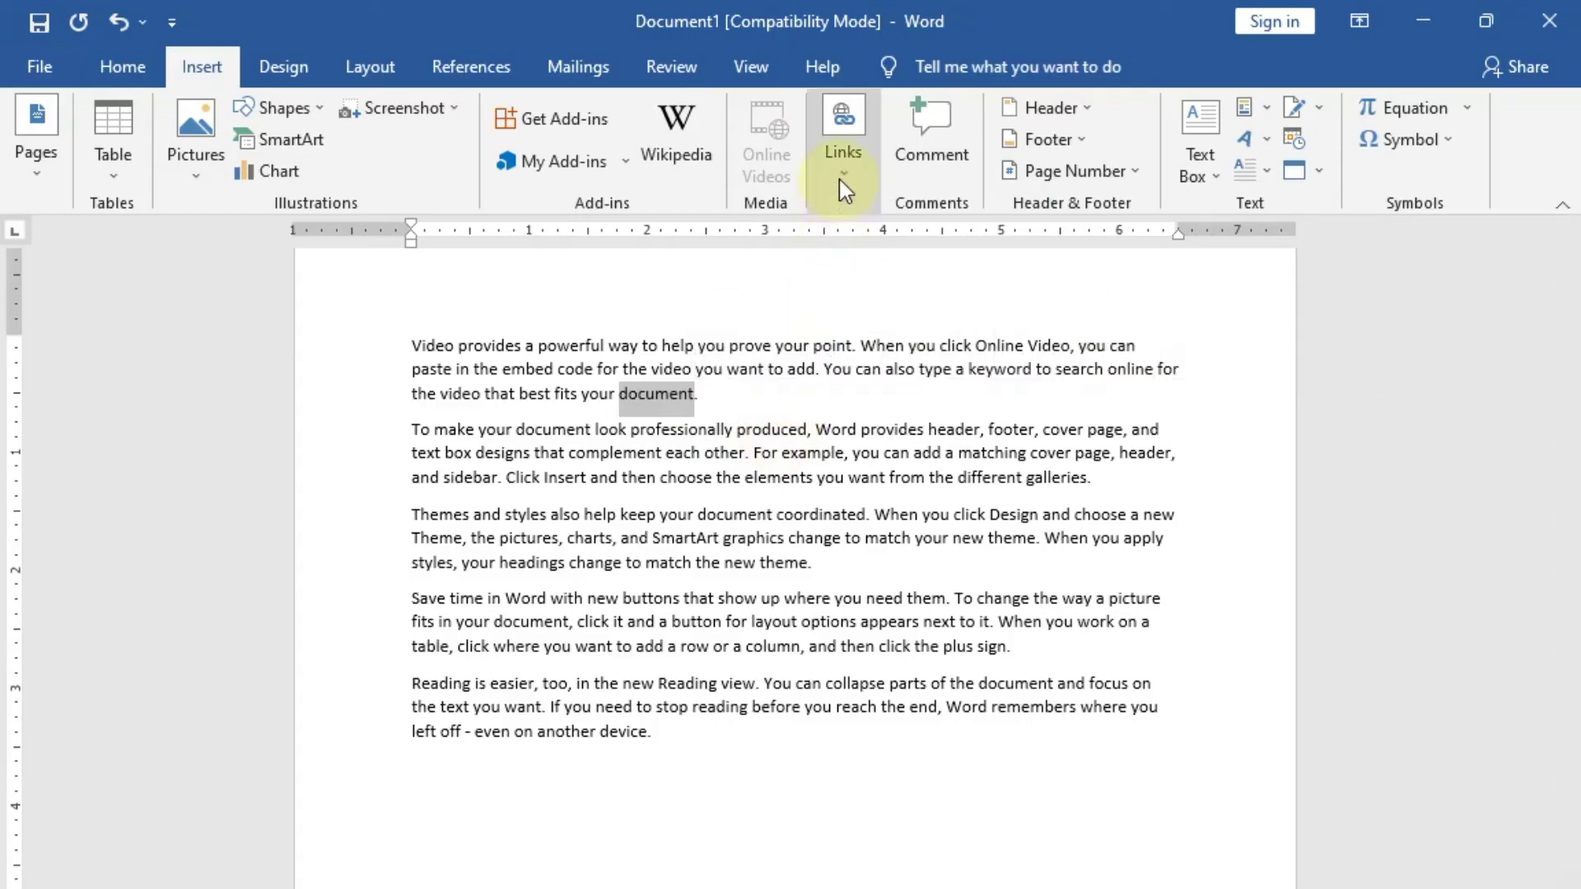
{"action": "left_click", "coordinate": [844, 136]}
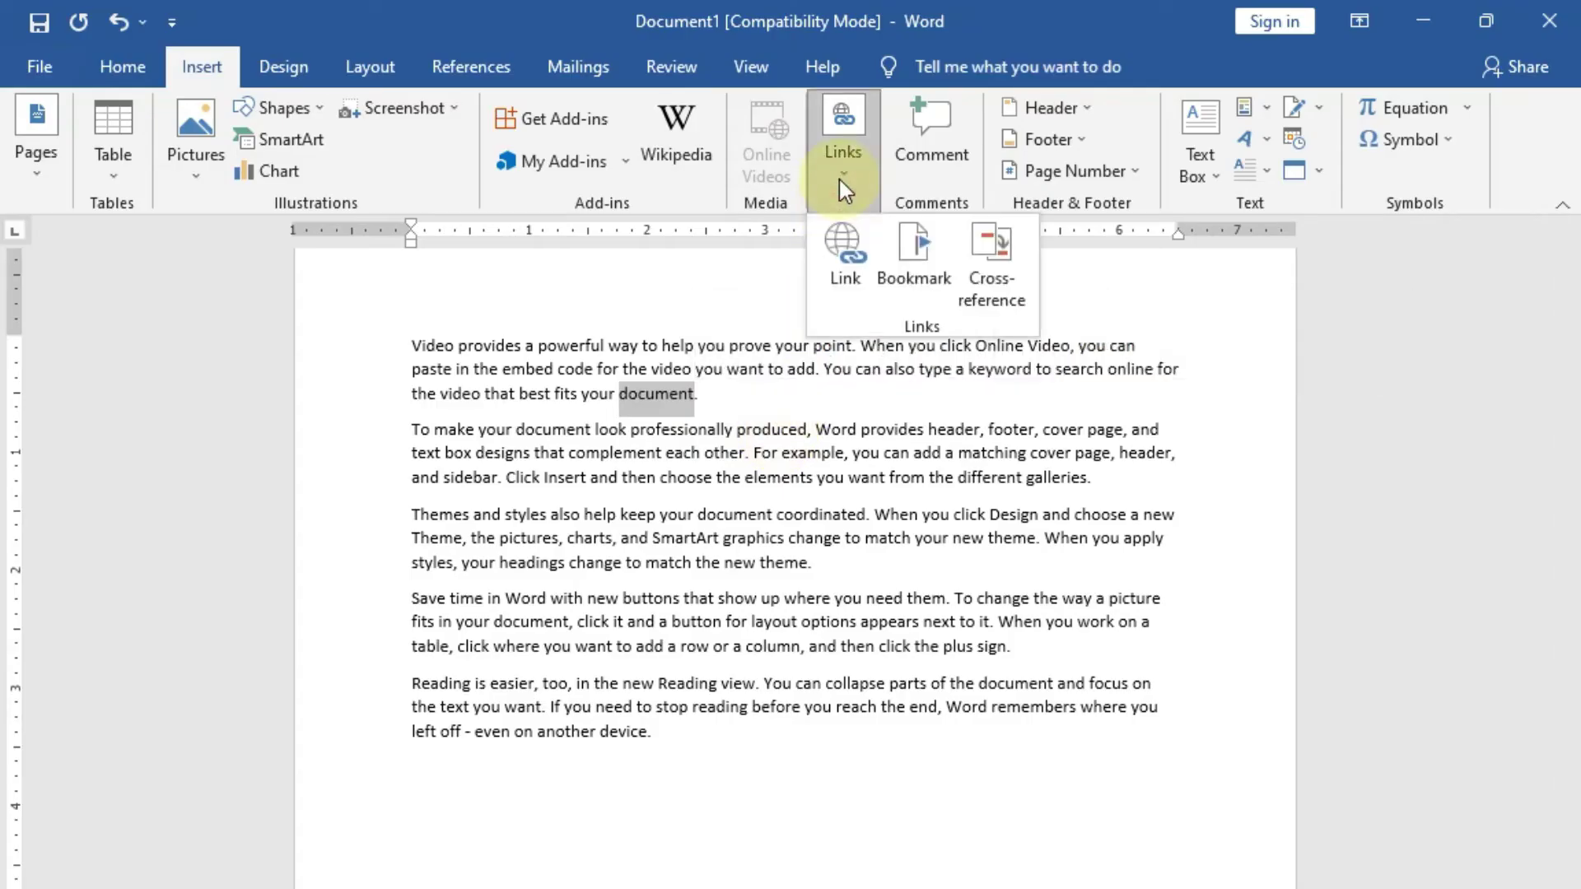
{"action": "left_click", "coordinate": [849, 262]}
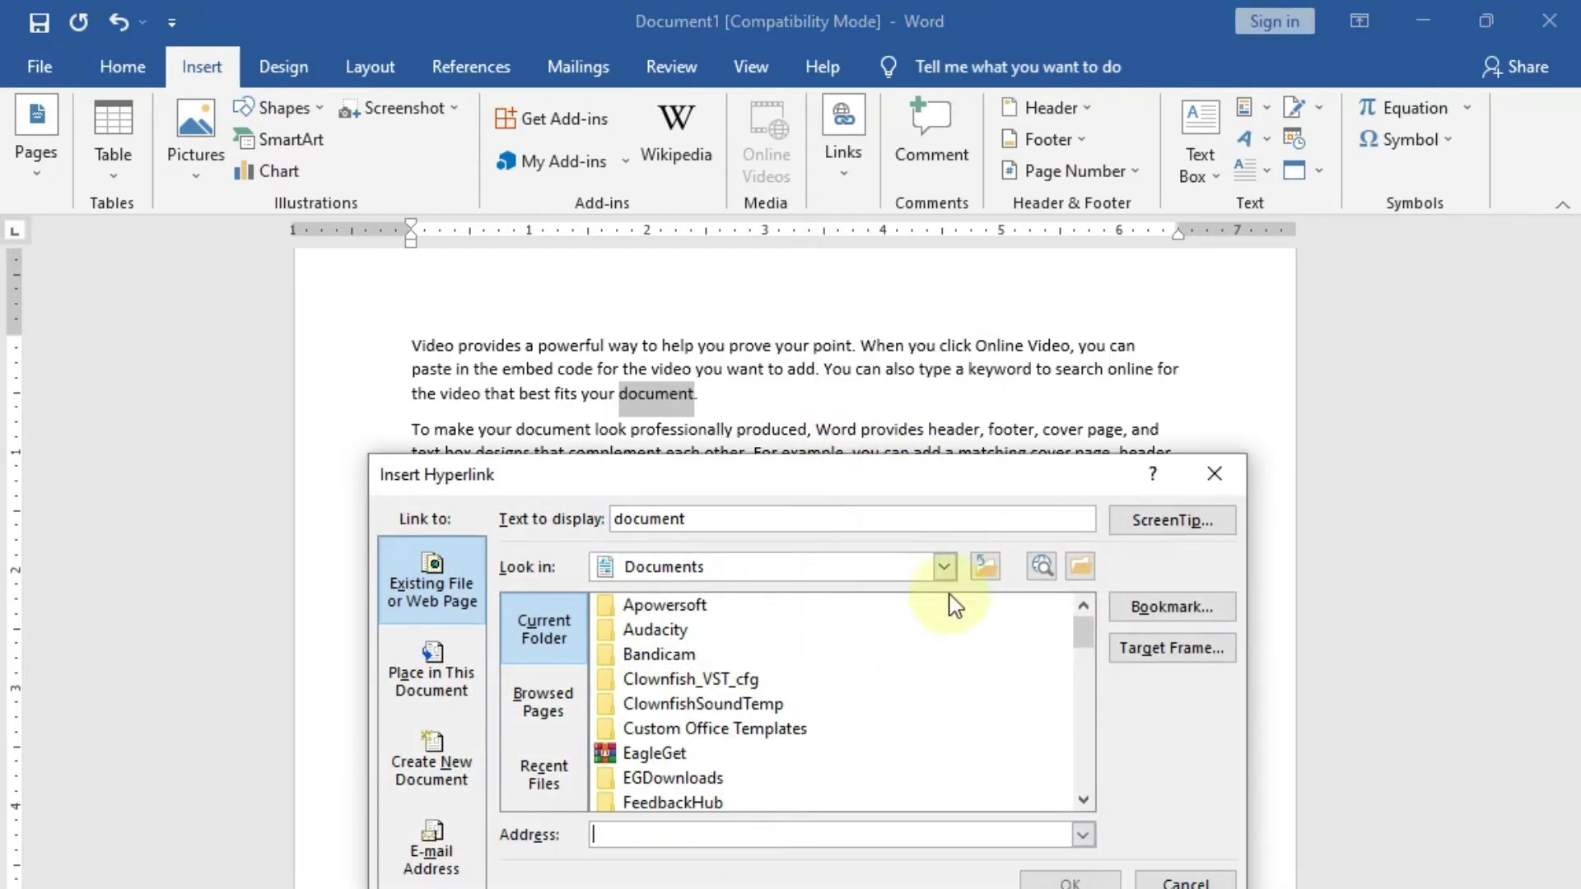
{"action": "left_click_drag", "start_coordinate": [816, 503], "coordinate": [779, 493]}
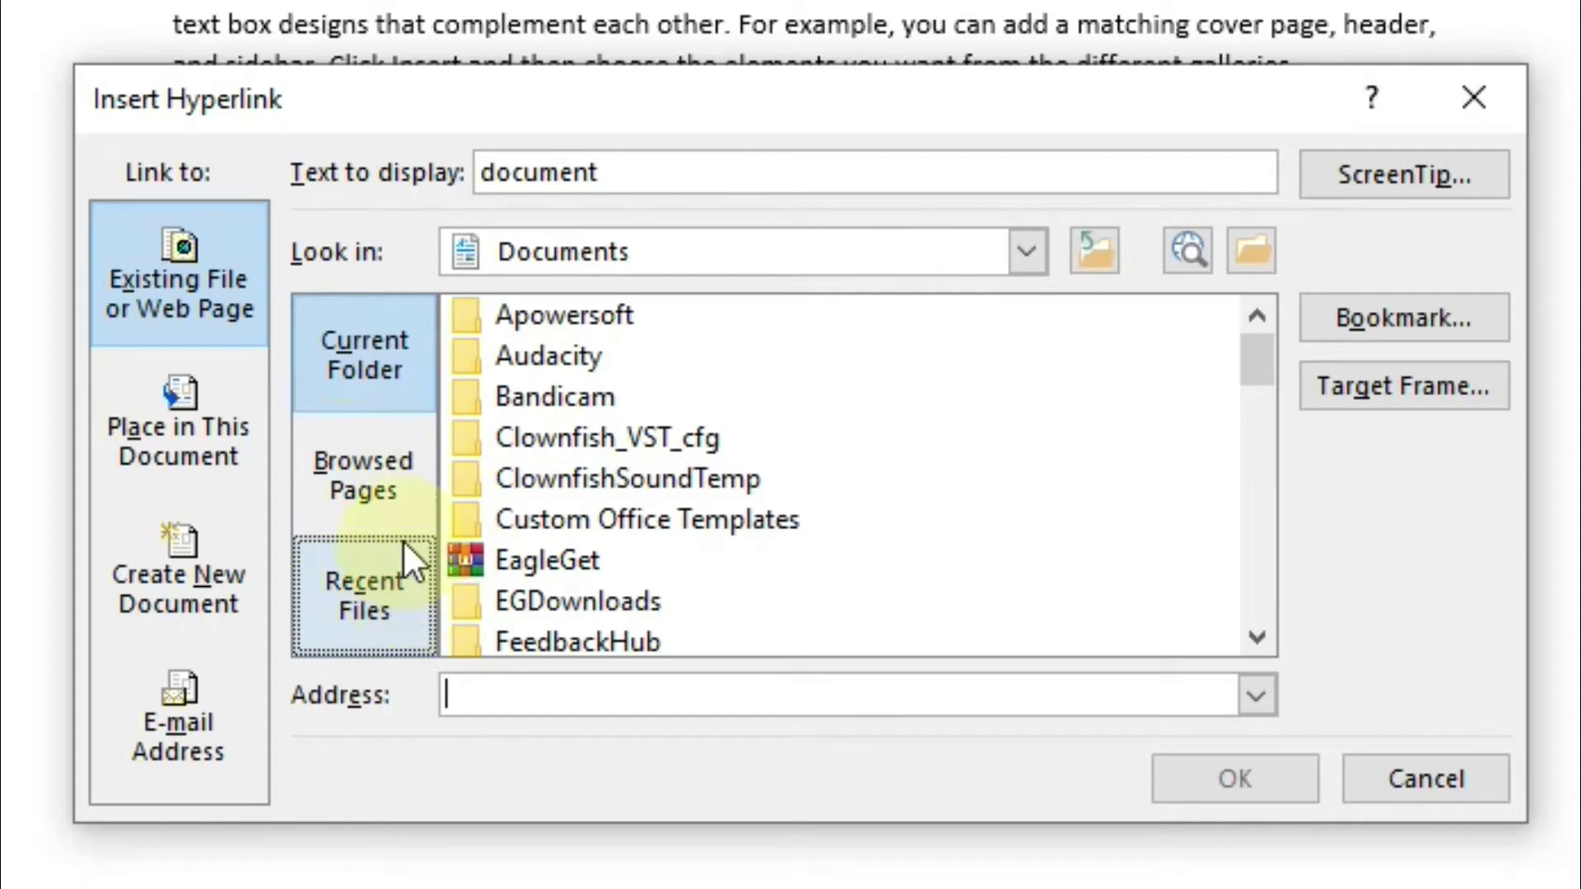
{"action": "left_click", "coordinate": [530, 402]}
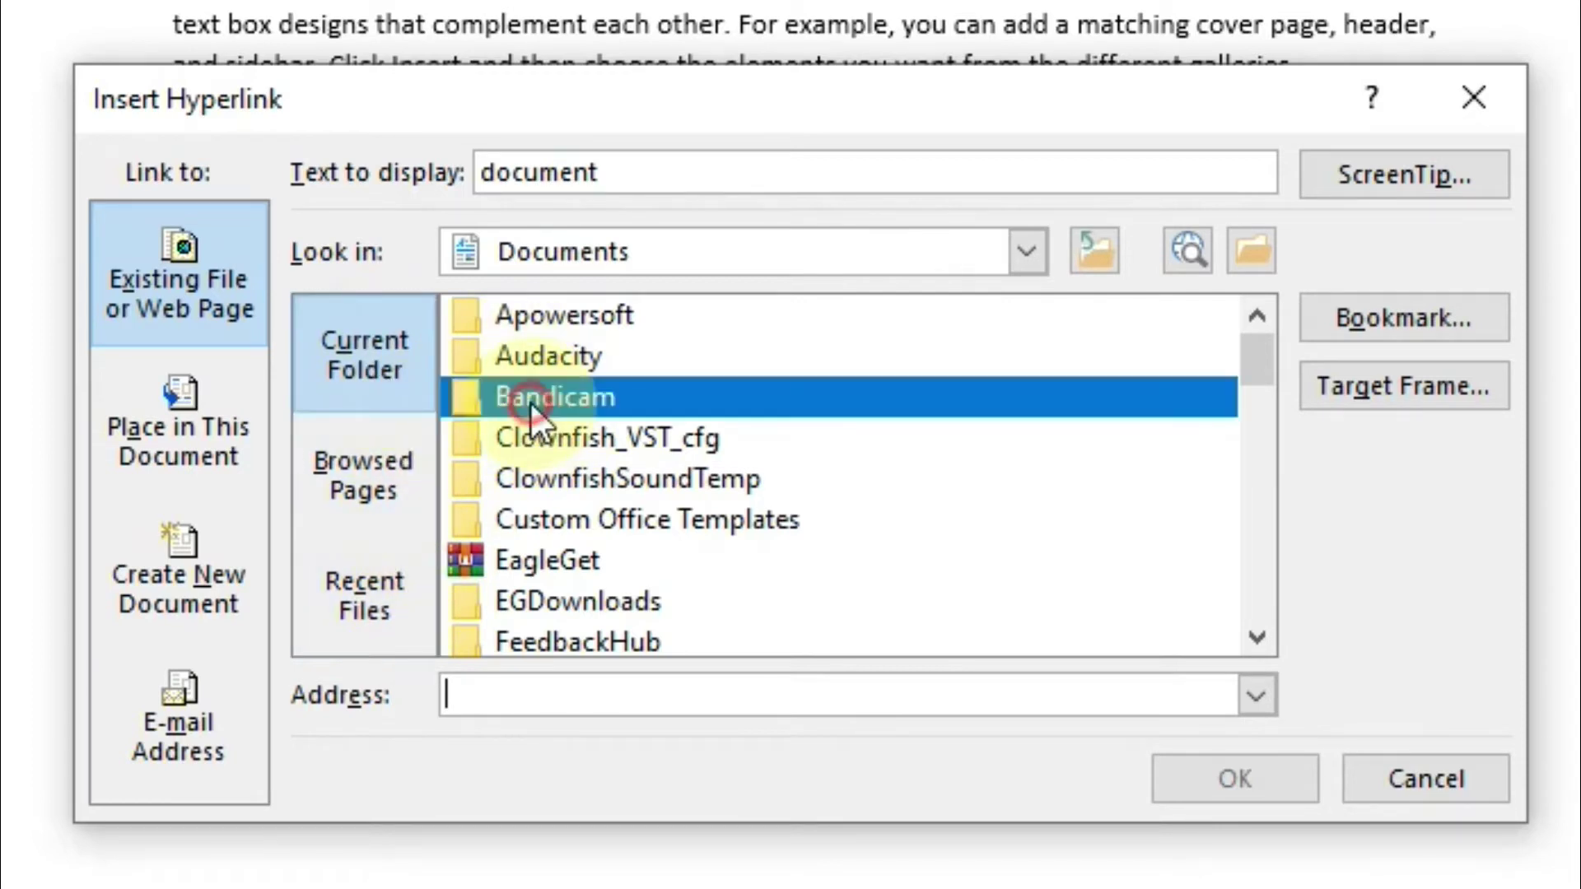
{"action": "left_click", "coordinate": [373, 497]}
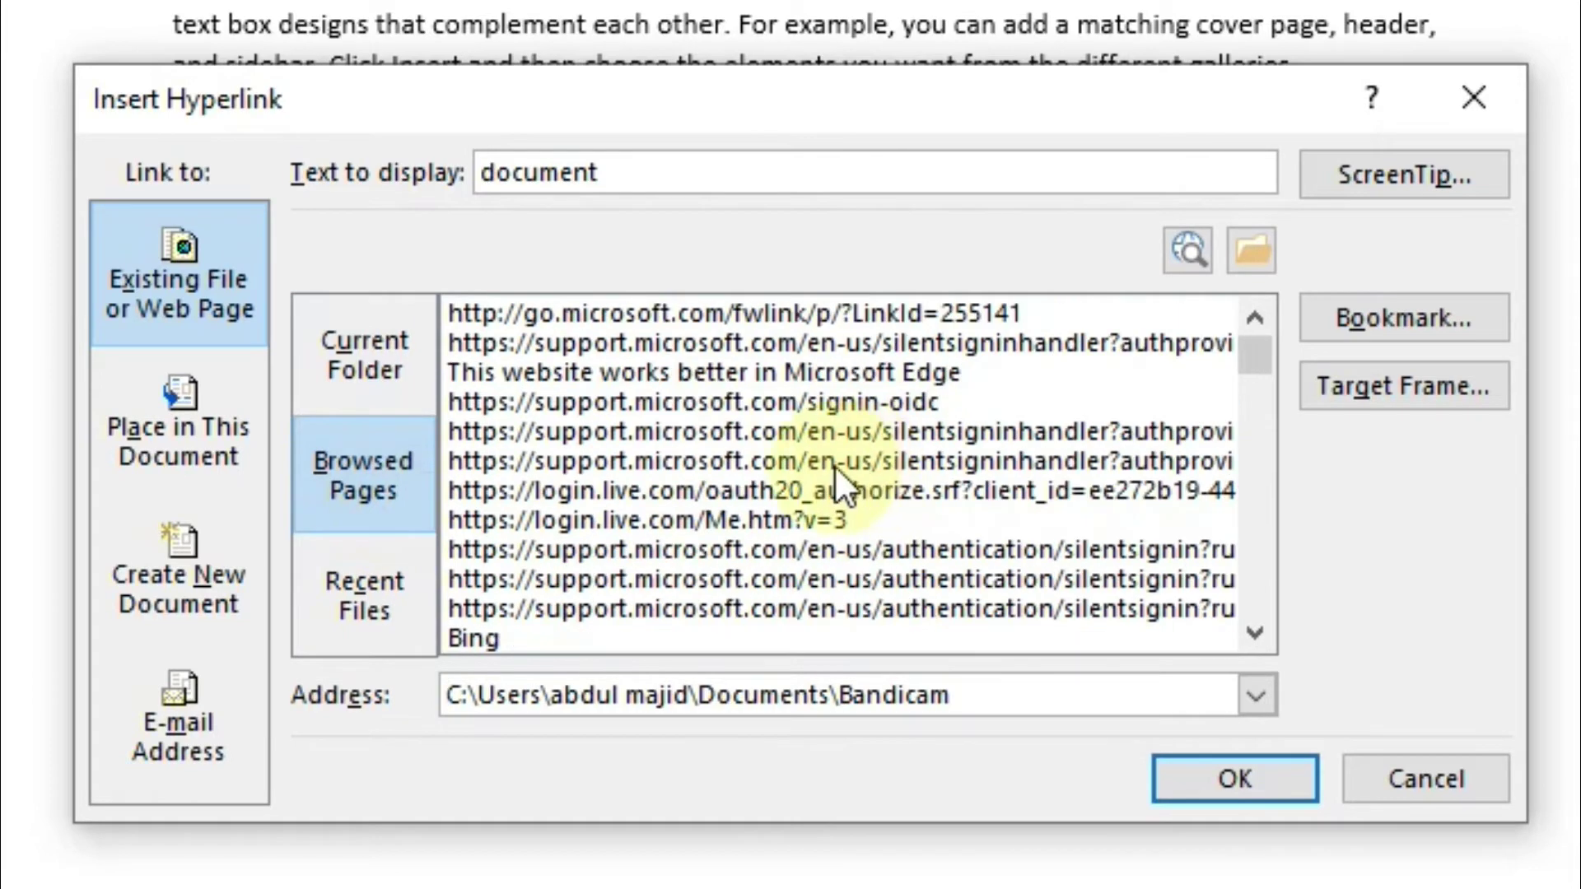
{"action": "scroll", "coordinate": [836, 468], "scroll_direction": "down", "scroll_amount": 1}
{"action": "scroll", "coordinate": [555, 494], "scroll_direction": "down", "scroll_amount": 3}
{"action": "scroll", "coordinate": [739, 463], "scroll_direction": "down", "scroll_amount": 4}
{"action": "scroll", "coordinate": [739, 463], "scroll_direction": "down", "scroll_amount": 3}
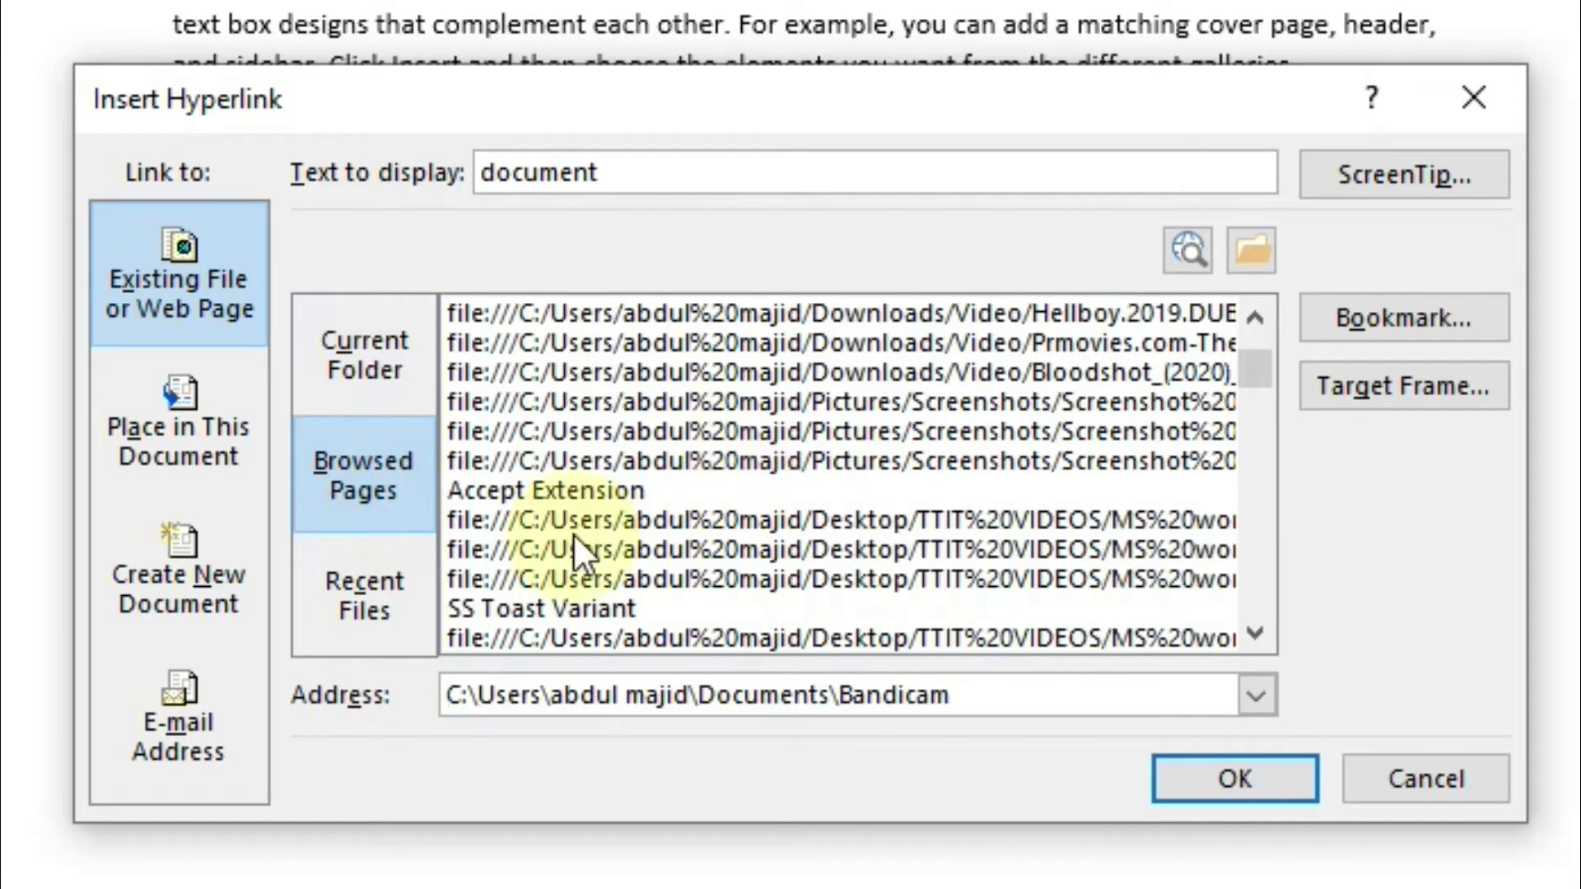
{"action": "left_click", "coordinate": [363, 597]}
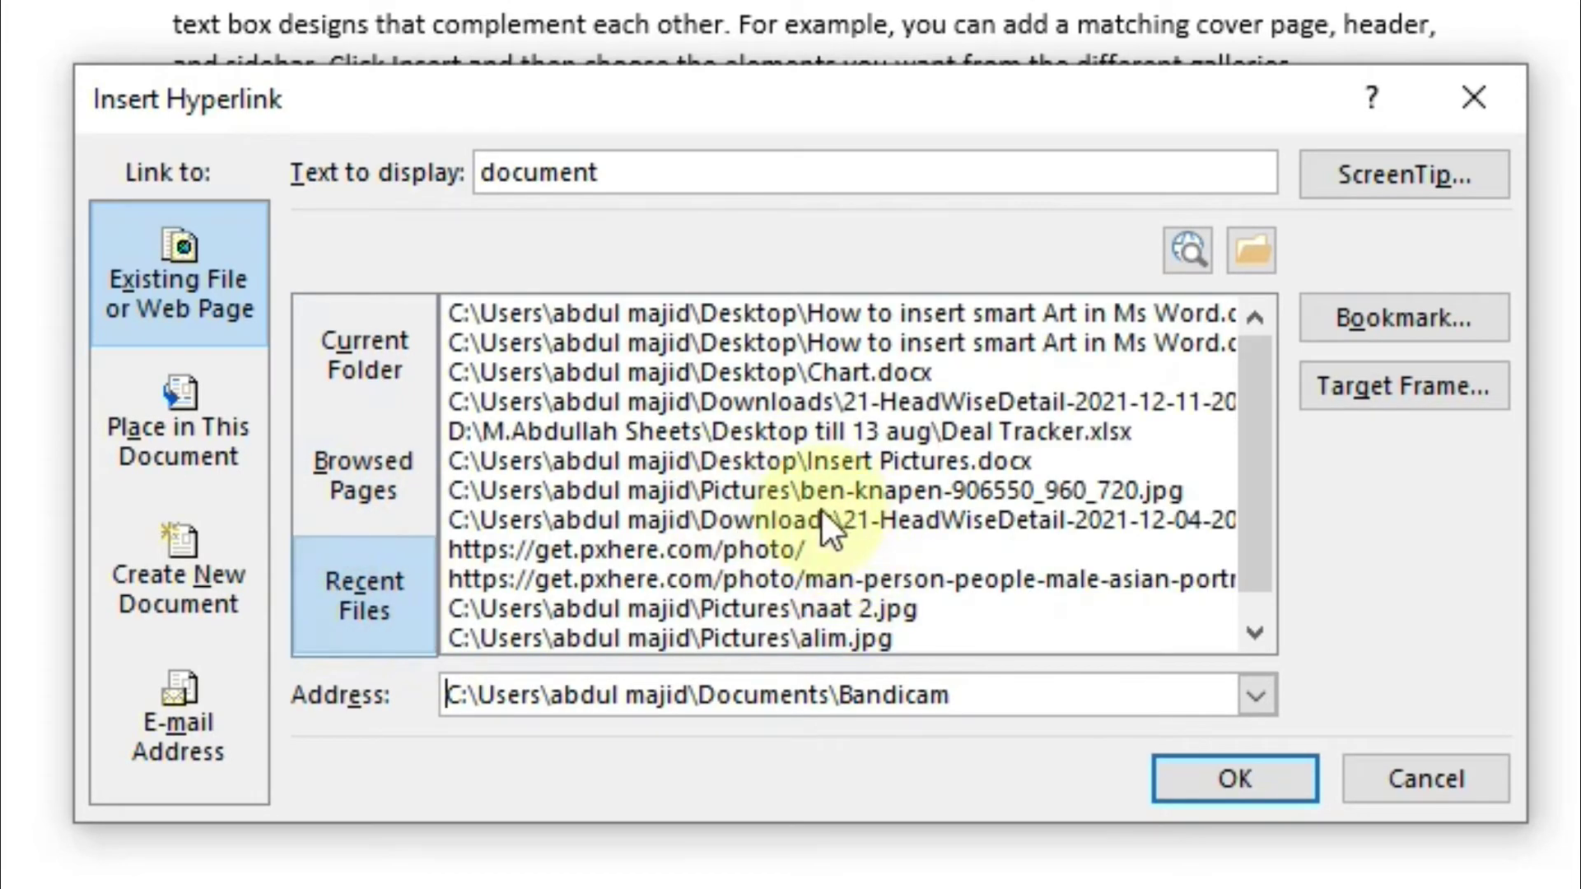
{"action": "left_click", "coordinate": [358, 367]}
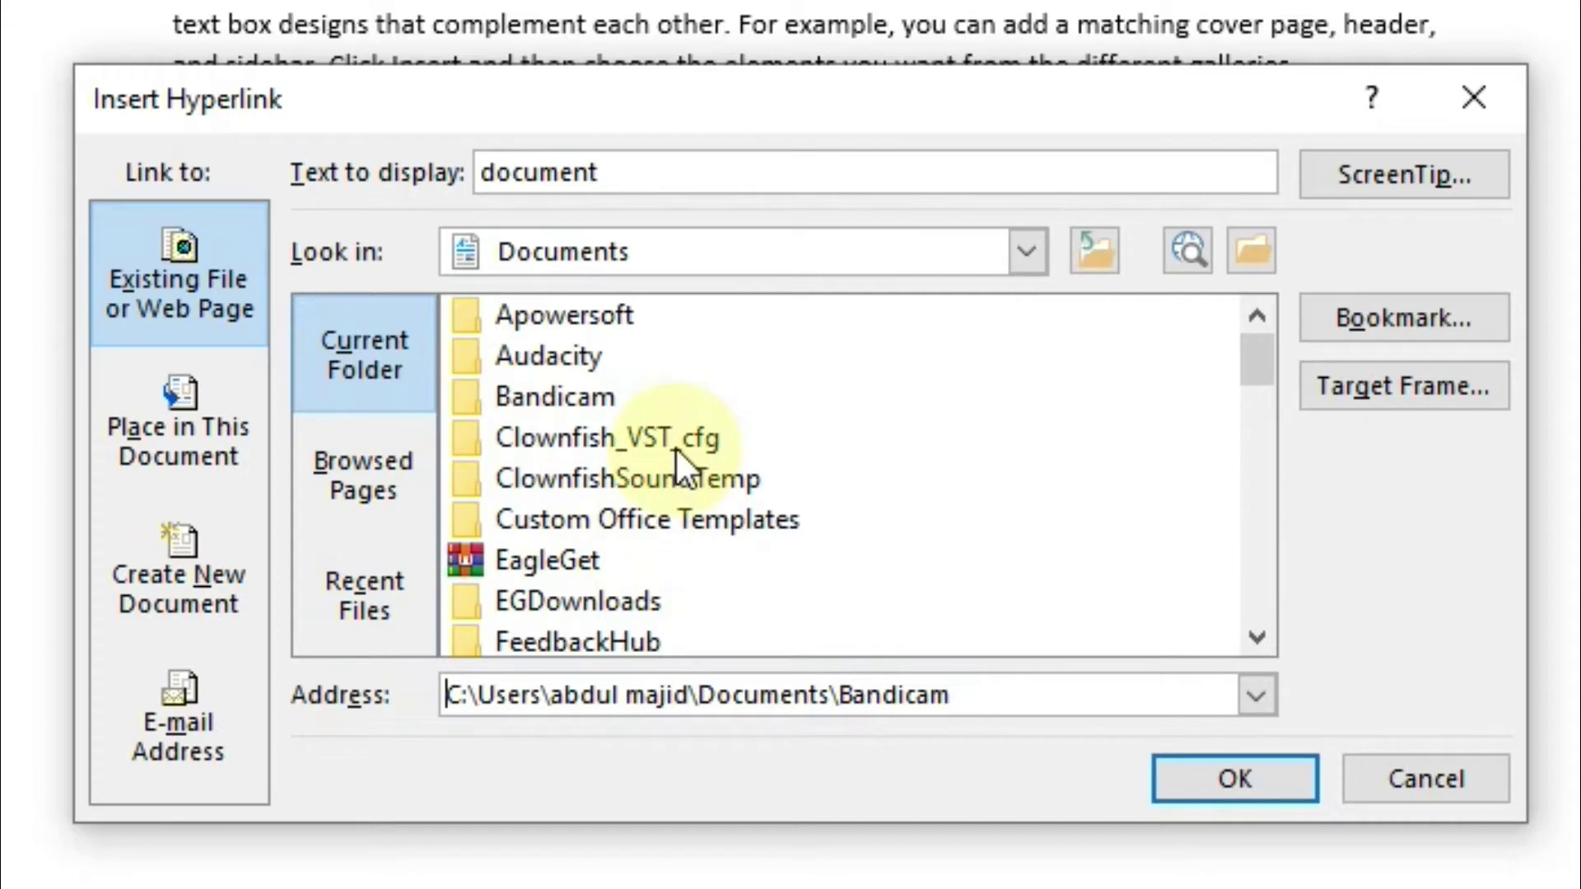
{"action": "left_click", "coordinate": [646, 442]}
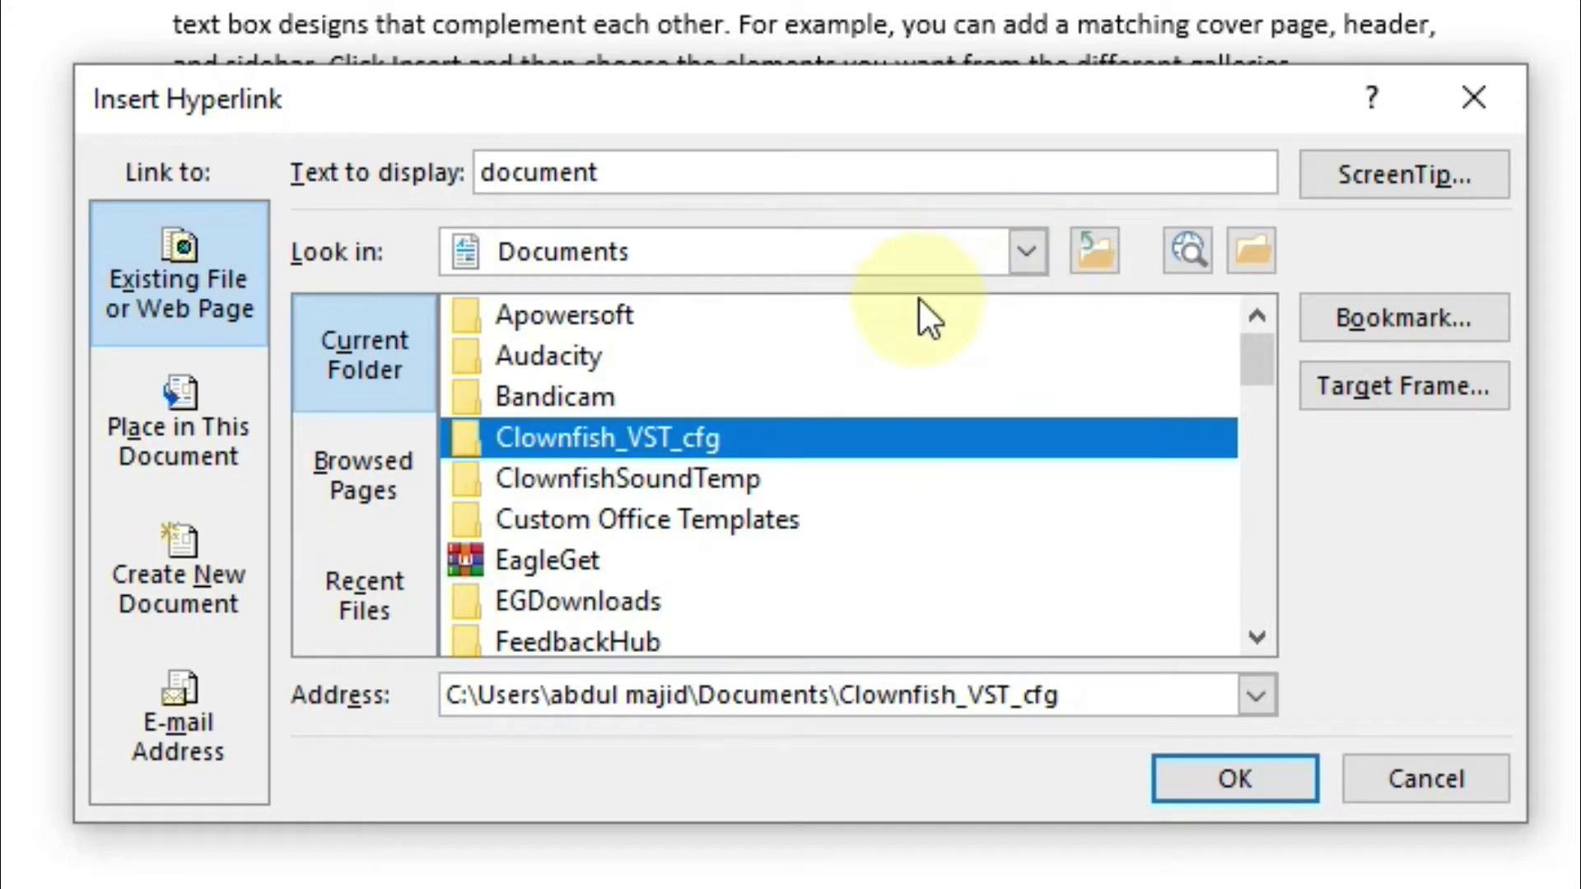
Browse to the Desktop, choose Details of Computer.txt as the hyperlink target and confirm.
{"action": "left_click", "coordinate": [1027, 251]}
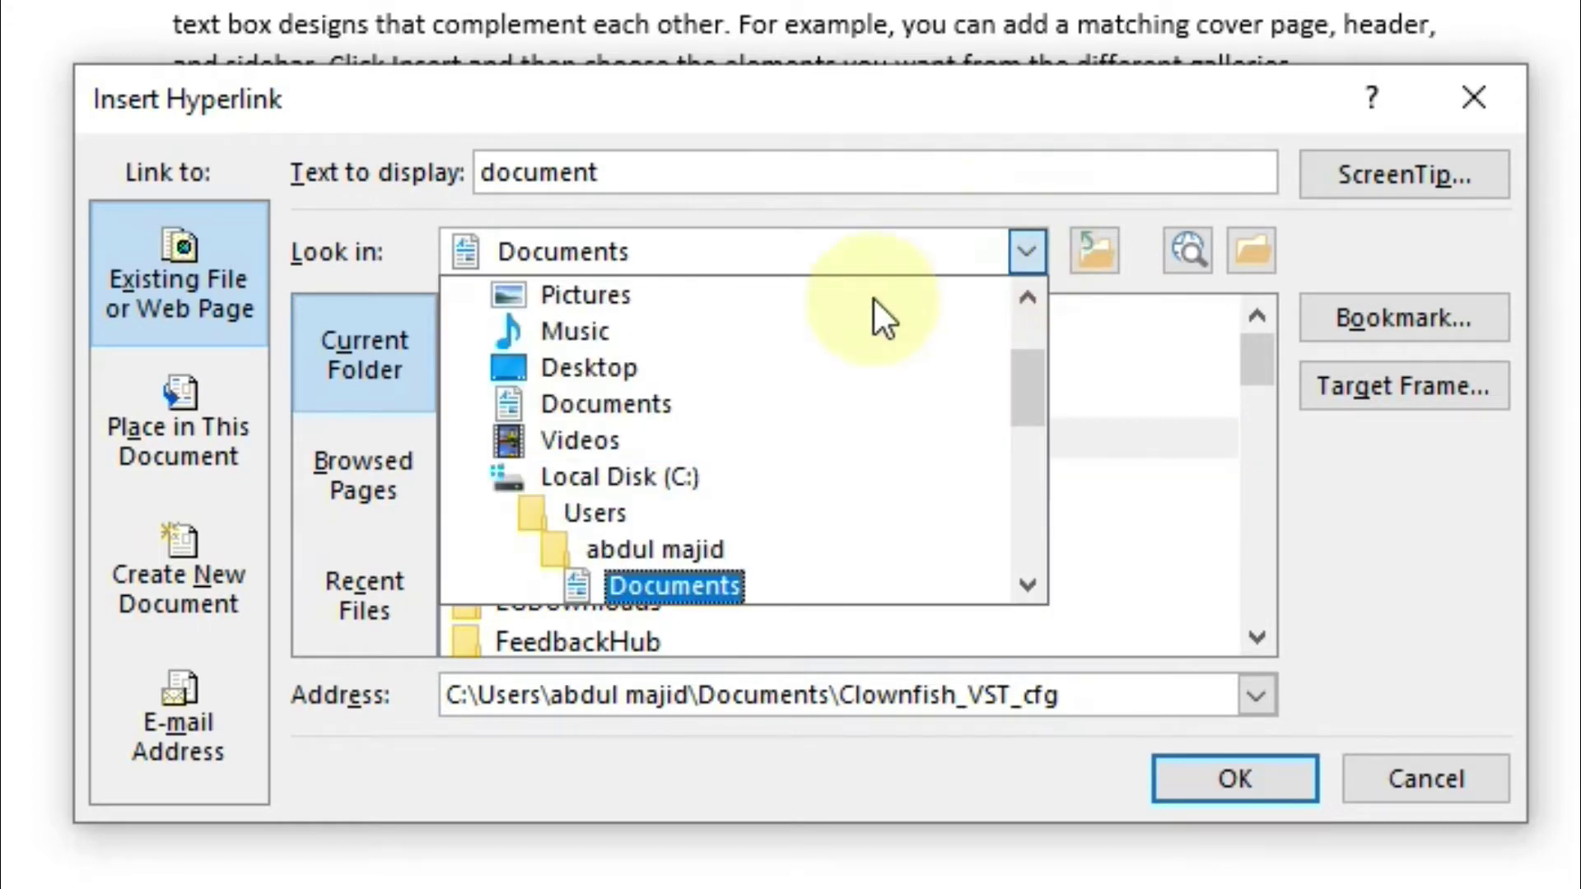
{"action": "left_click", "coordinate": [609, 368]}
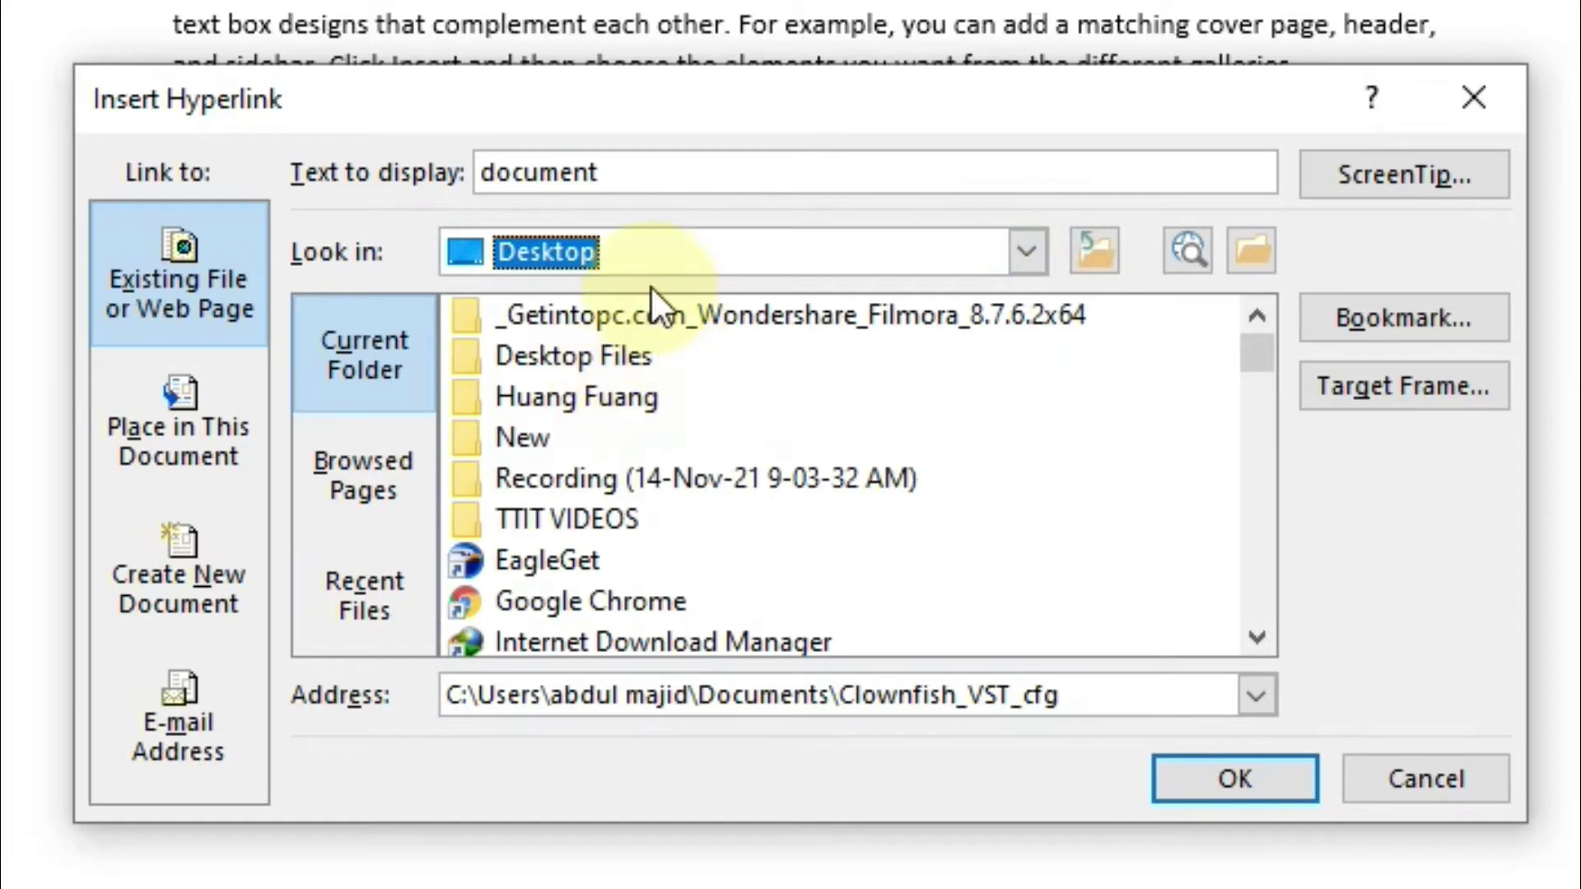
{"action": "left_click", "coordinate": [1253, 349]}
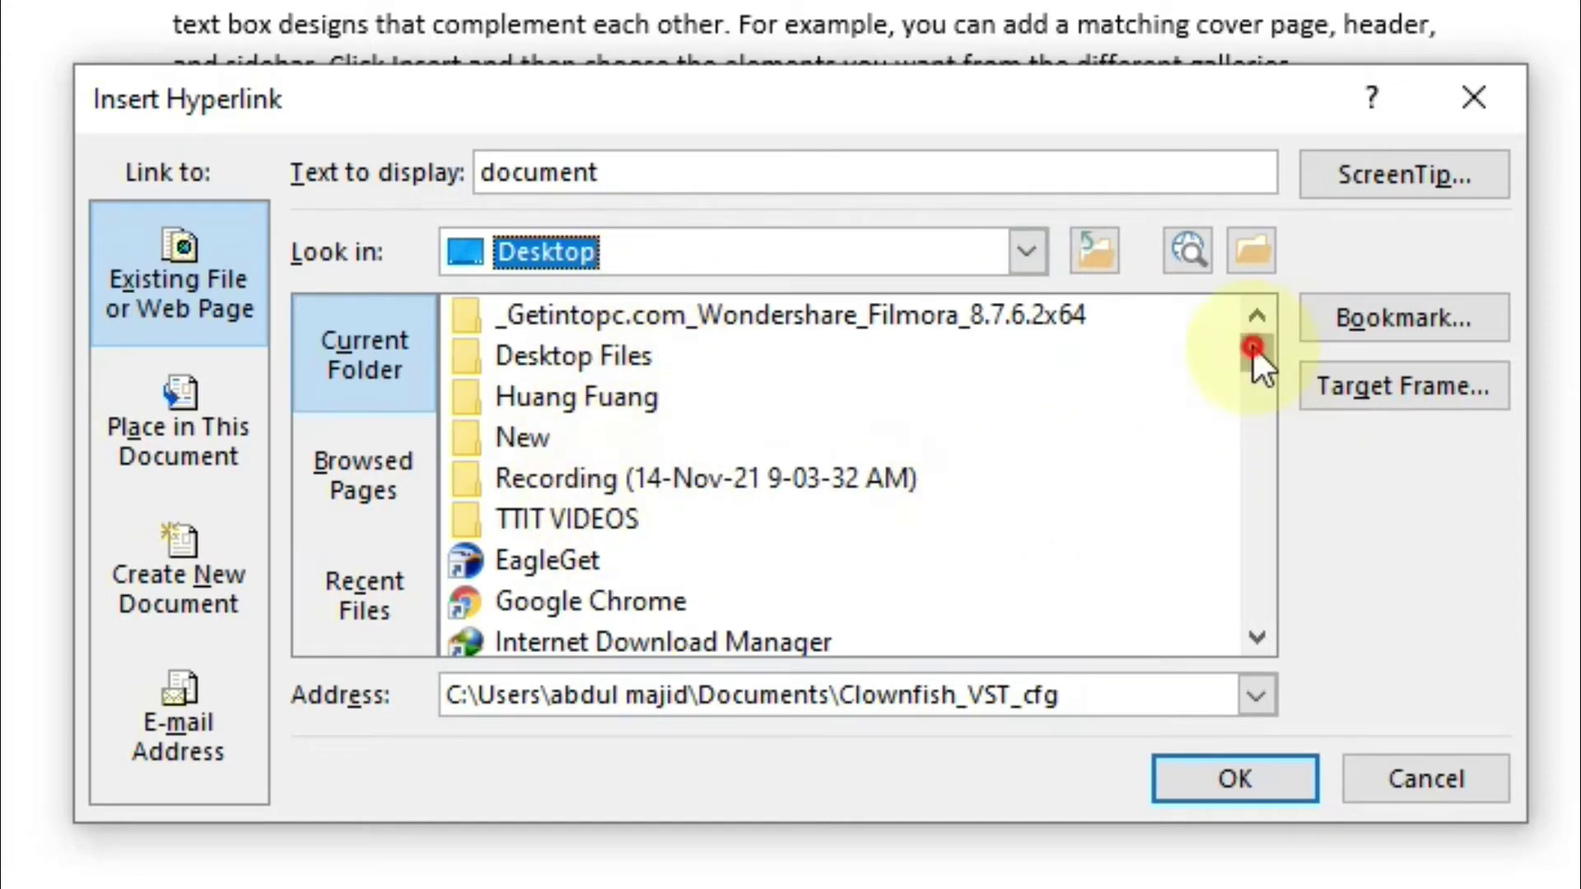
{"action": "left_click_drag", "start_coordinate": [1254, 349], "coordinate": [1250, 443]}
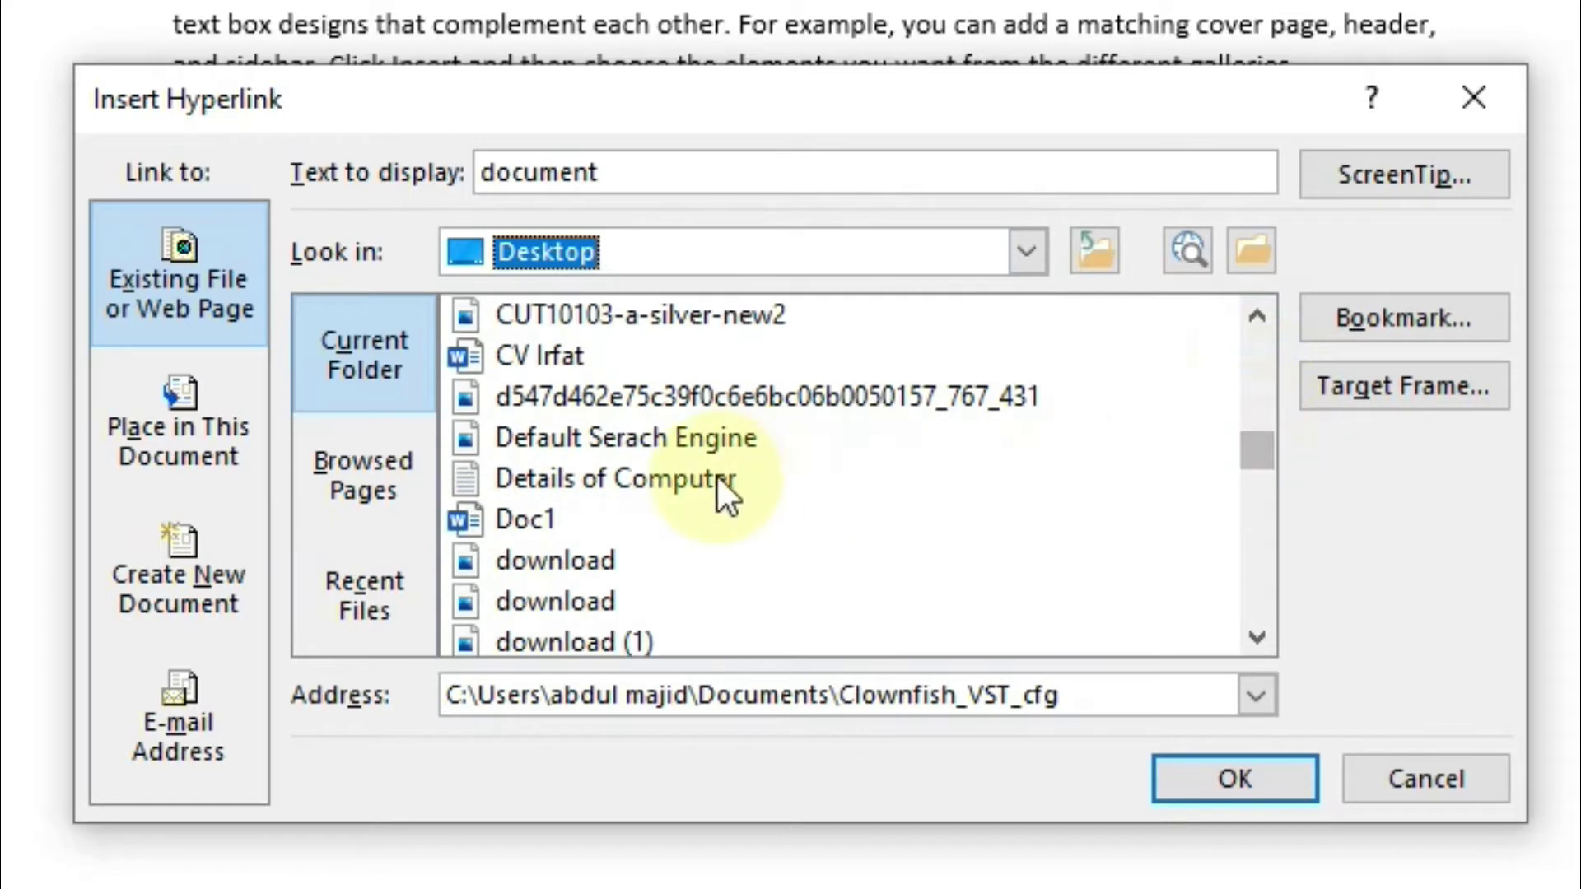
{"action": "left_click", "coordinate": [717, 479]}
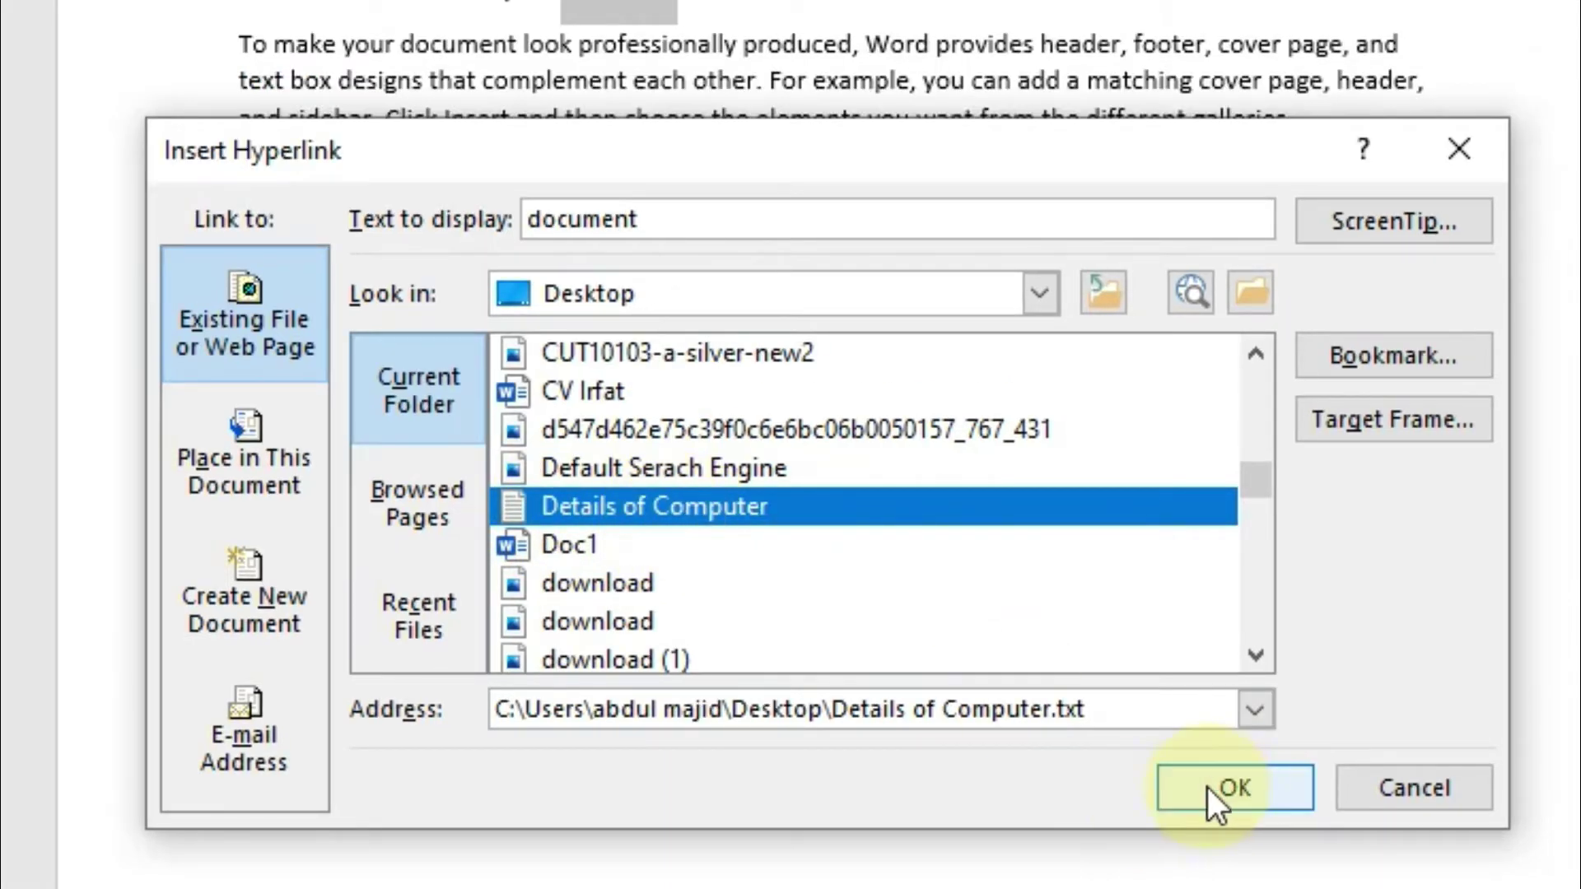
{"action": "left_click", "coordinate": [1216, 787]}
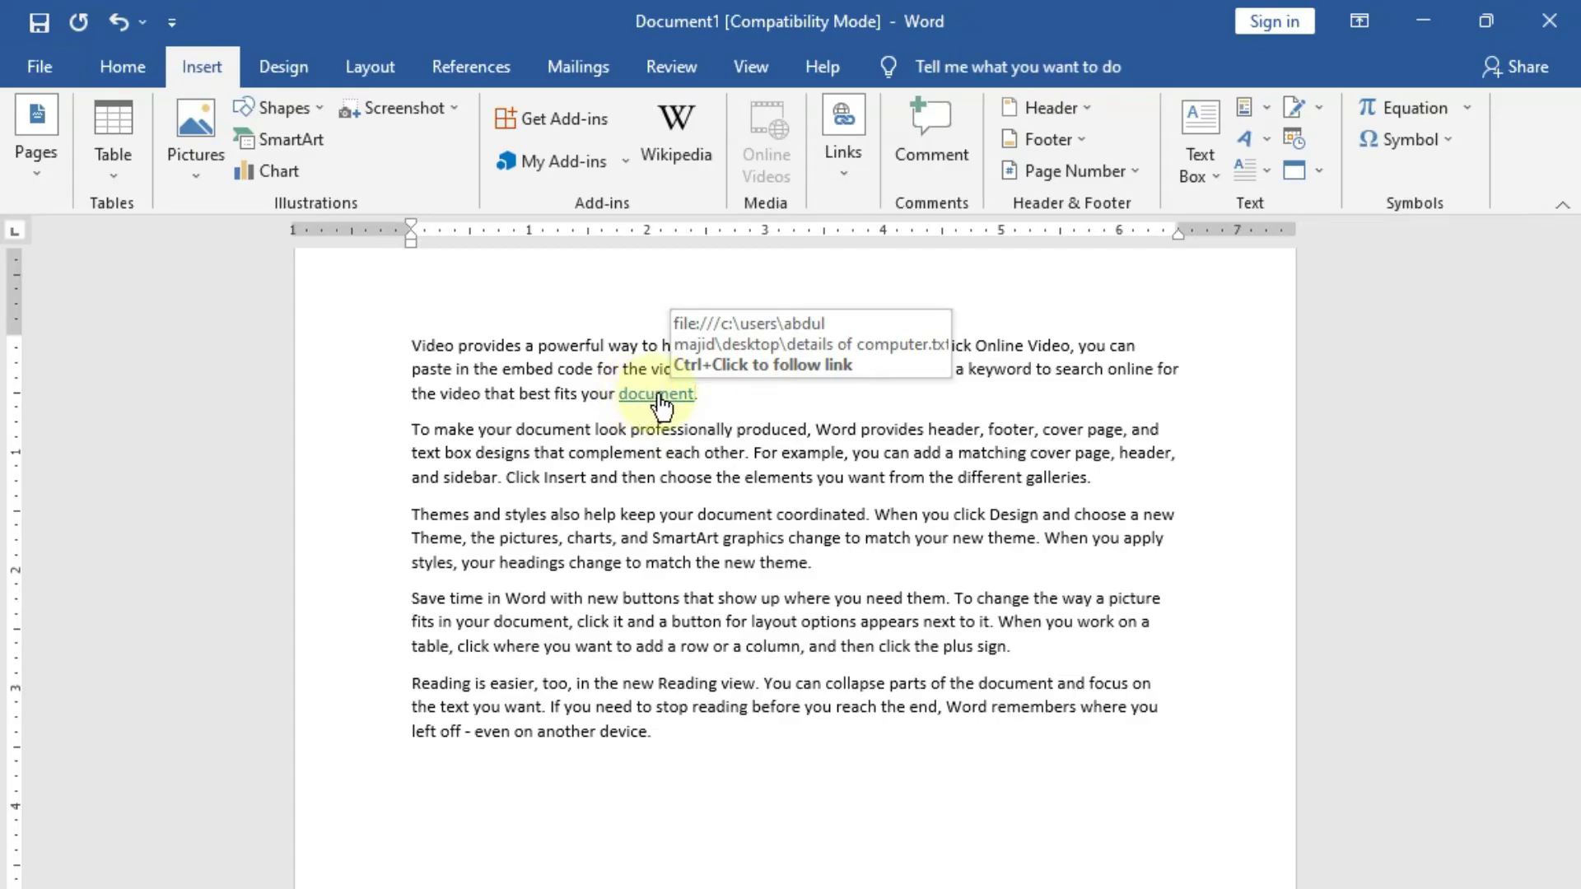
Open Details of Computer.txt via the 'document' link past the security notice, then close Notepad.
{"action": "left_click", "coordinate": [658, 395], "text": "ctrl"}
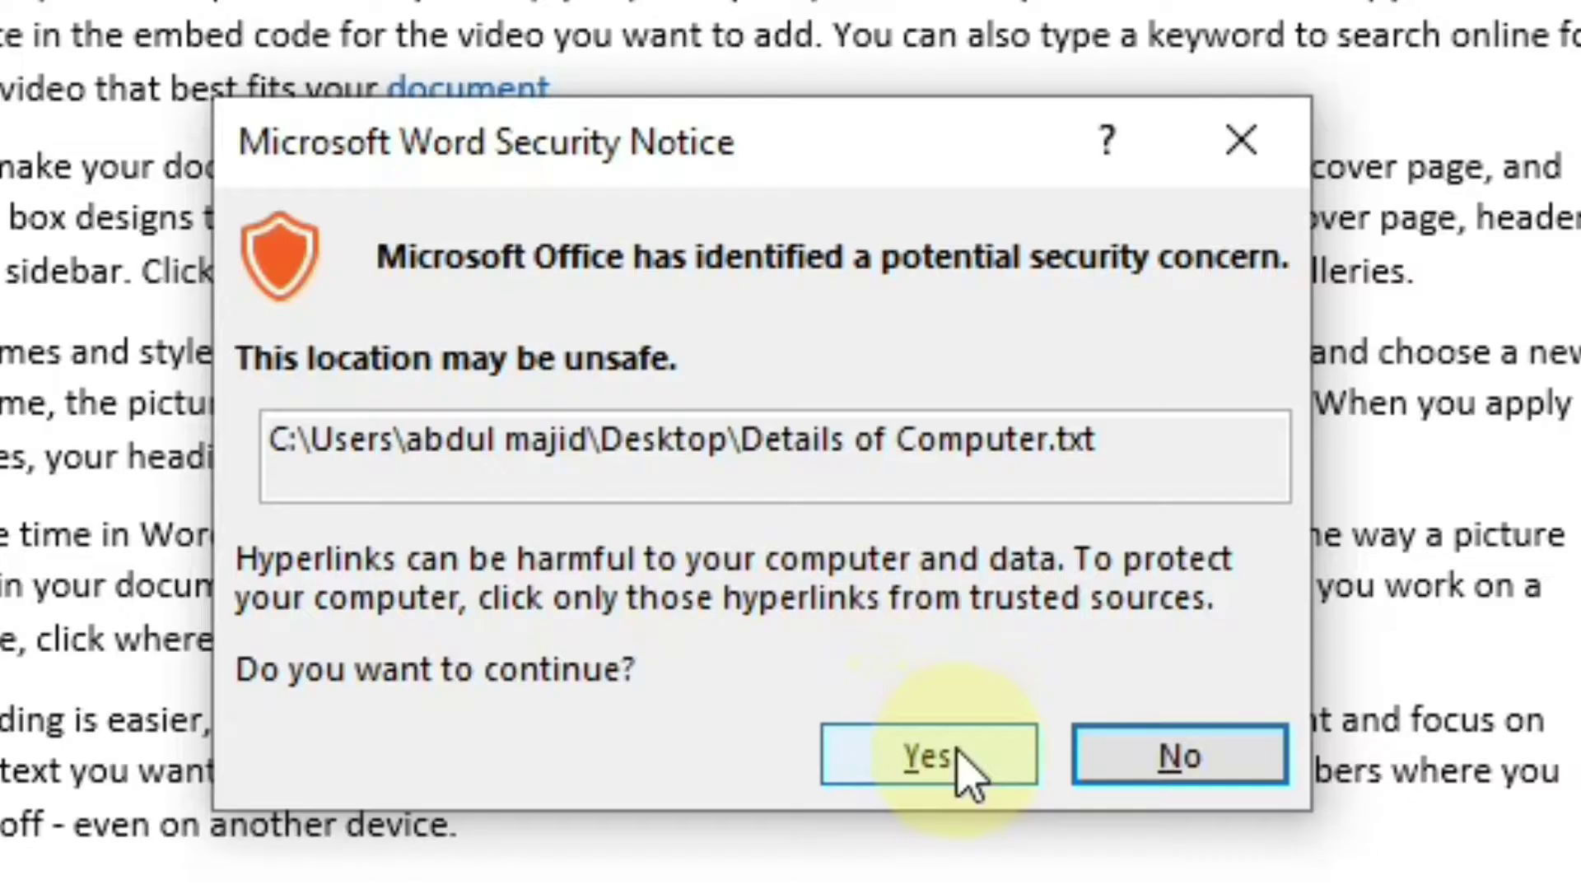
{"action": "left_click", "coordinate": [861, 700]}
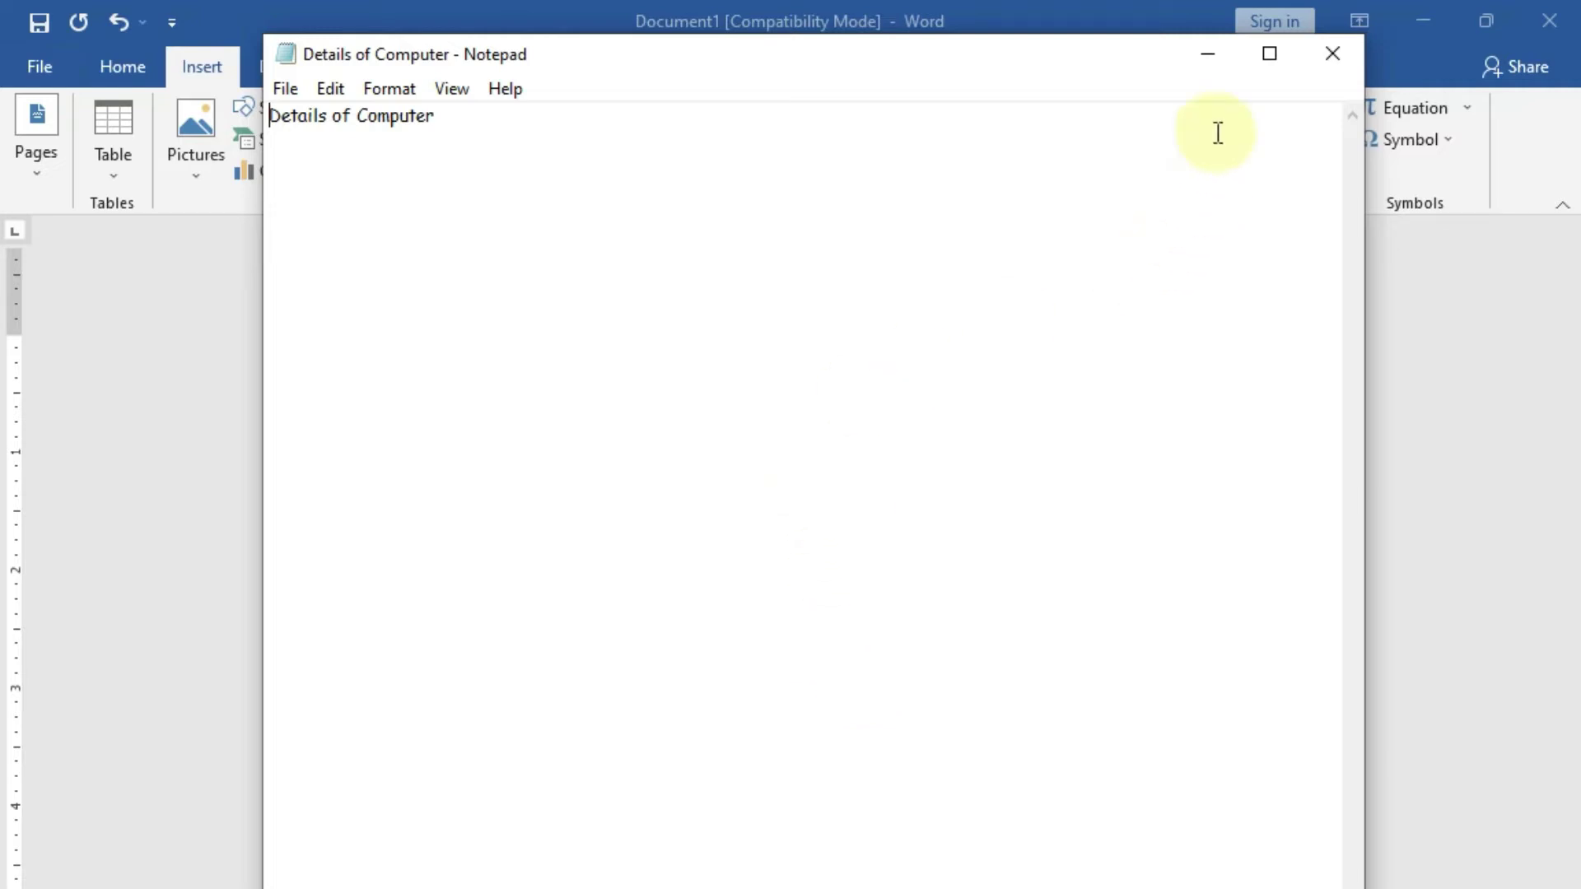
{"action": "left_click", "coordinate": [1339, 59]}
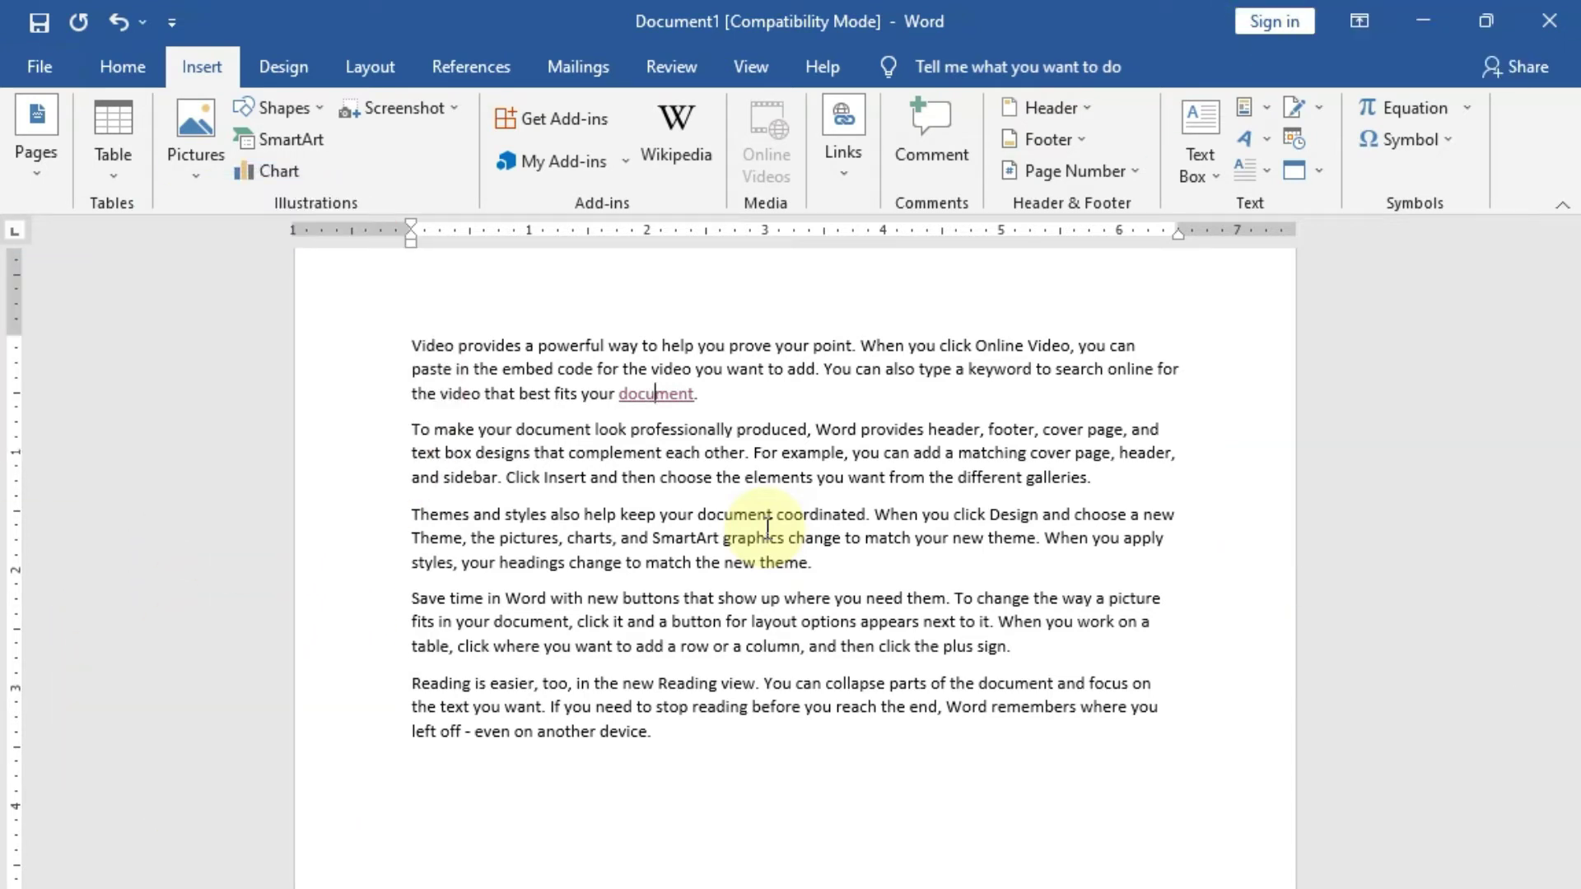
Look through the Links options and trial-select the first two and last three paragraphs.
{"action": "left_click", "coordinate": [844, 152]}
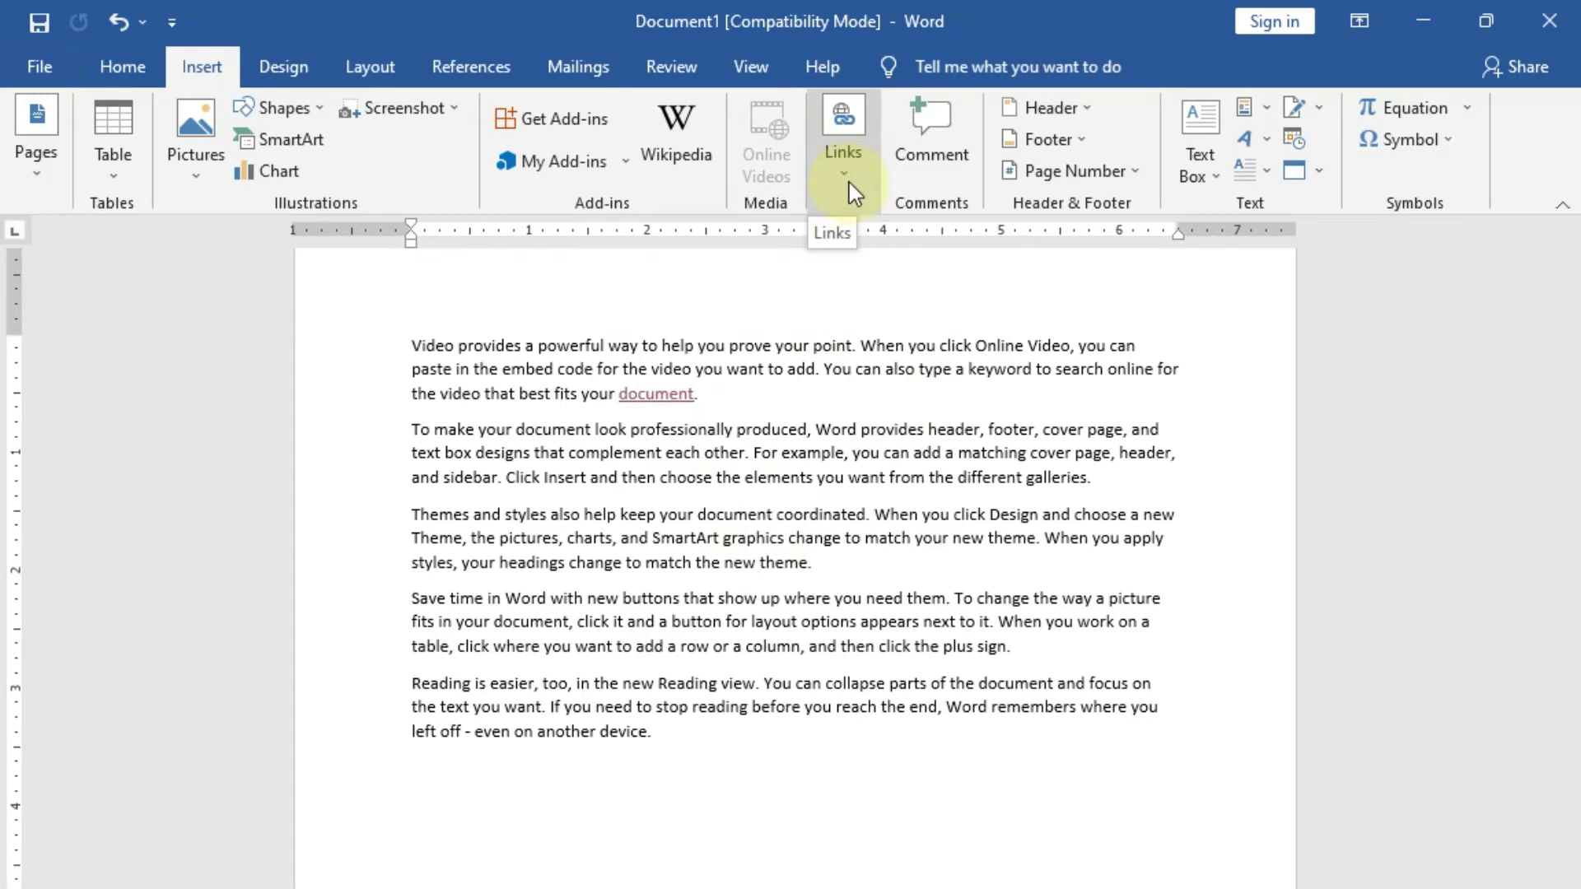
{"action": "left_click", "coordinate": [851, 185]}
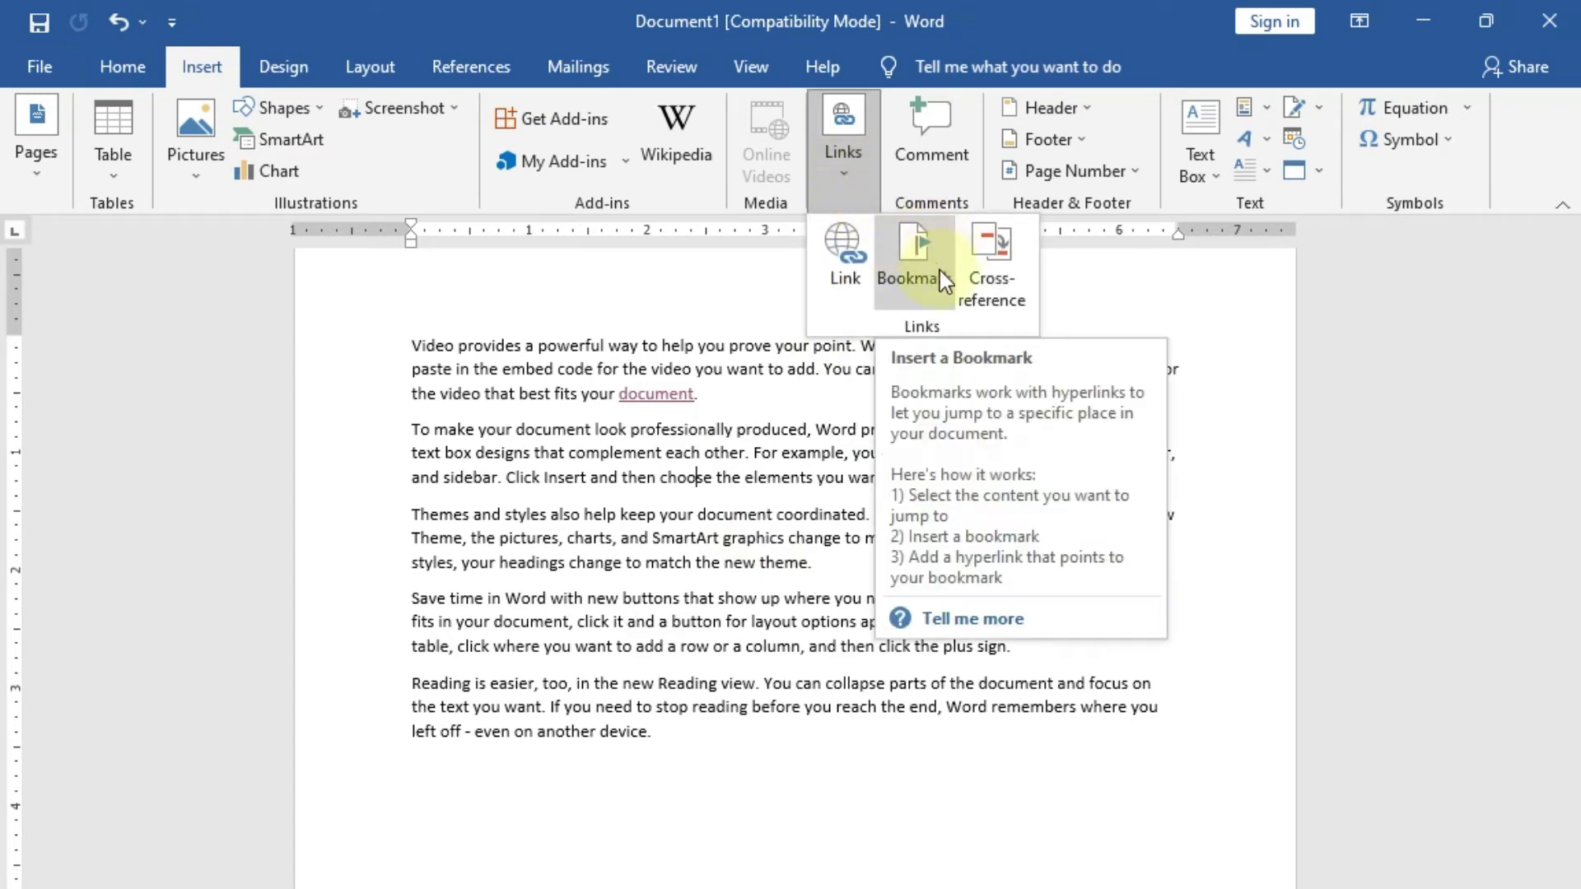
{"action": "left_click", "coordinate": [735, 468]}
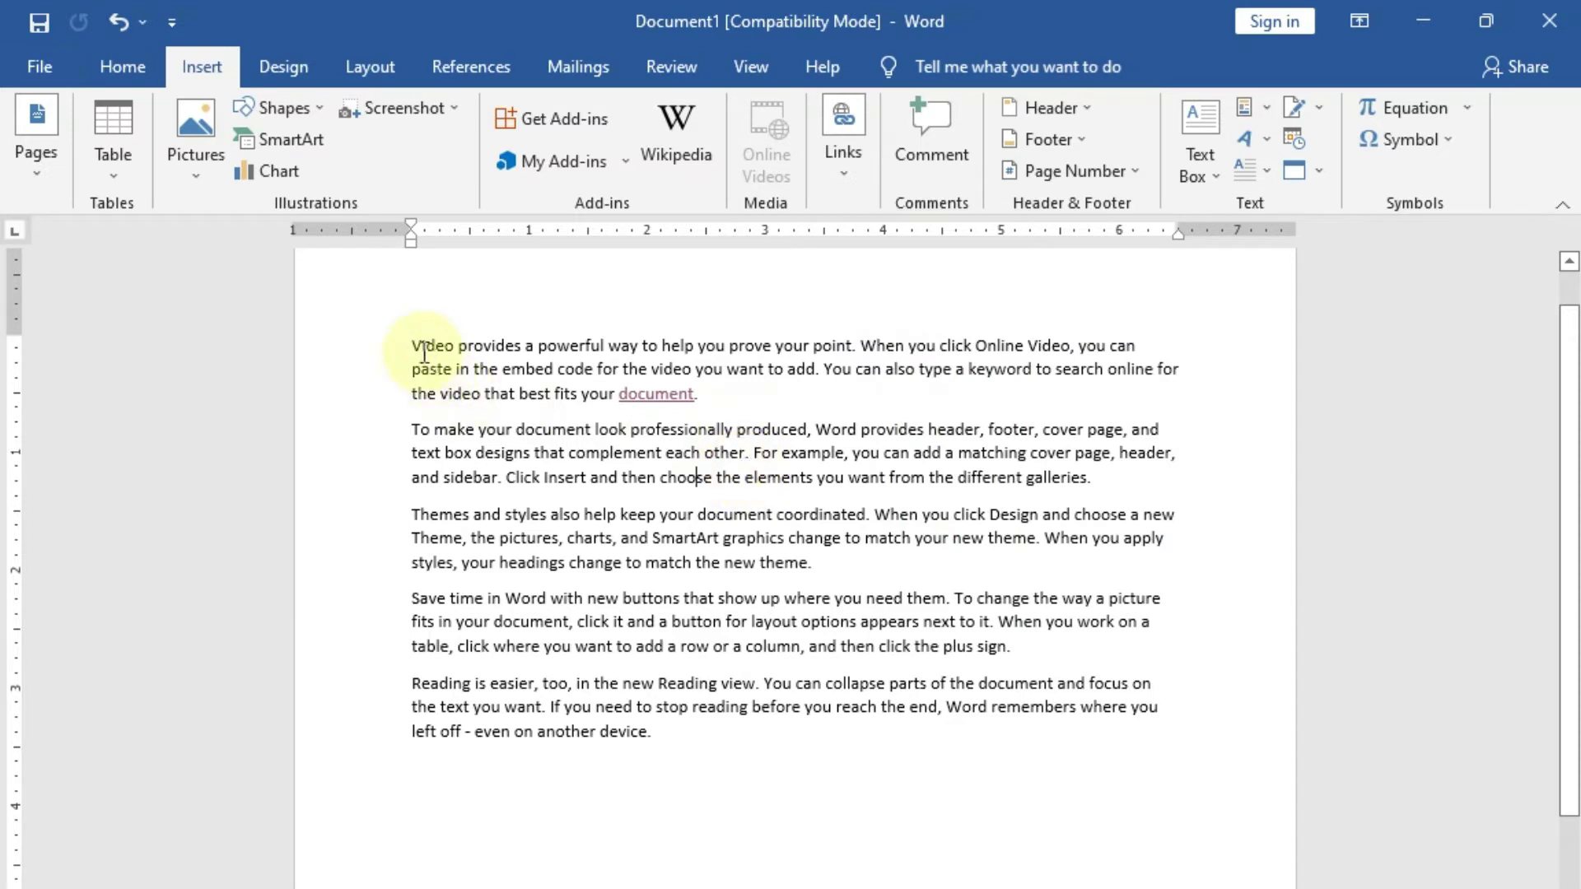
{"action": "left_click_drag", "start_coordinate": [412, 346], "coordinate": [1123, 497]}
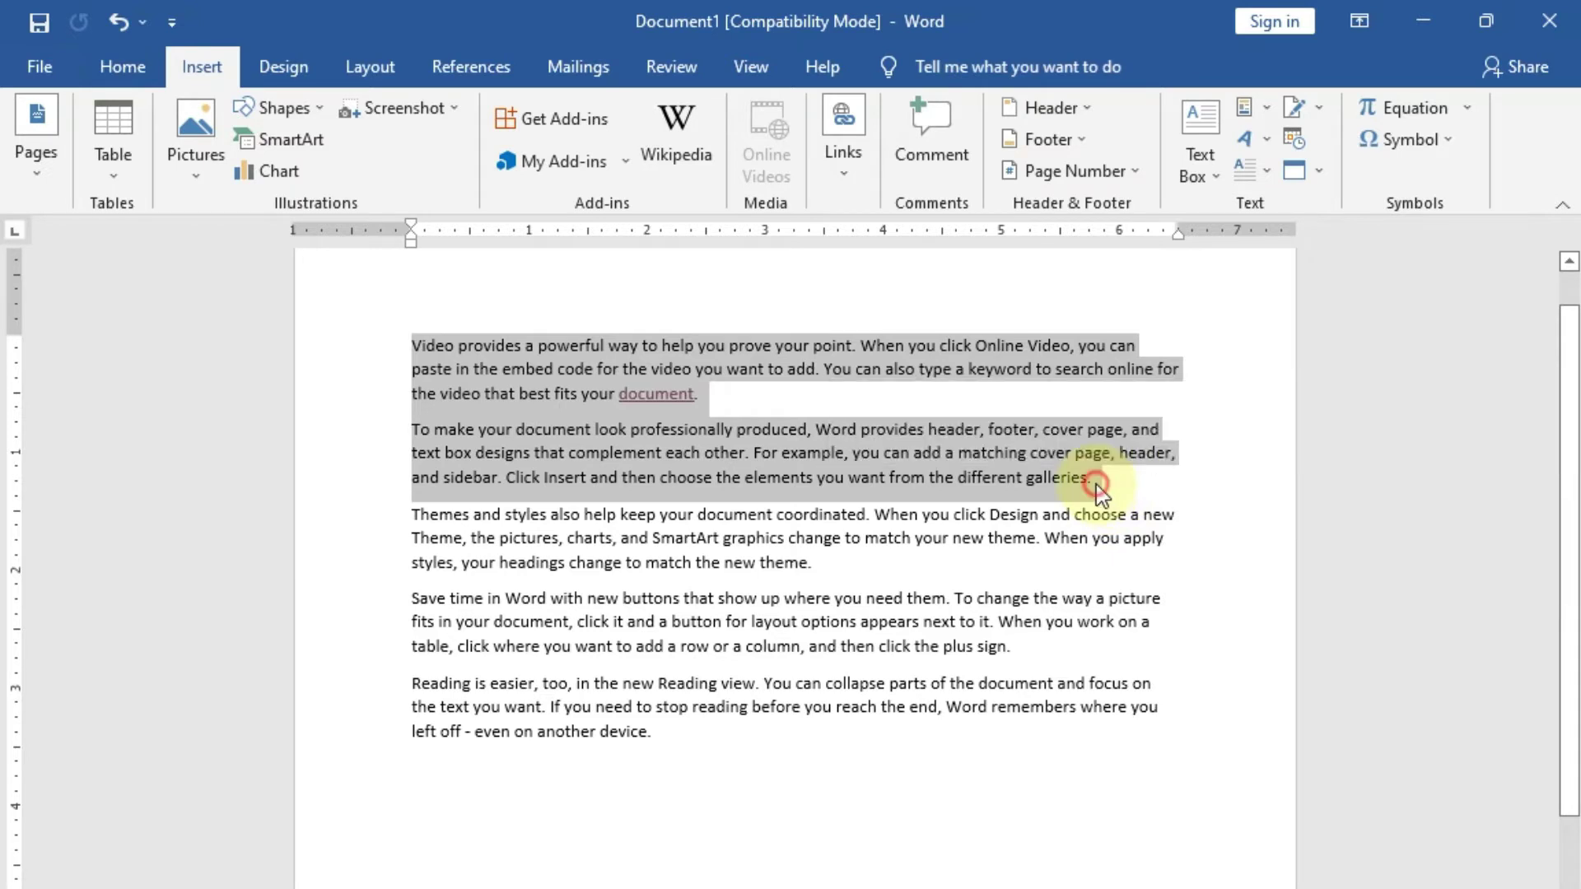
{"action": "left_click", "coordinate": [1095, 488]}
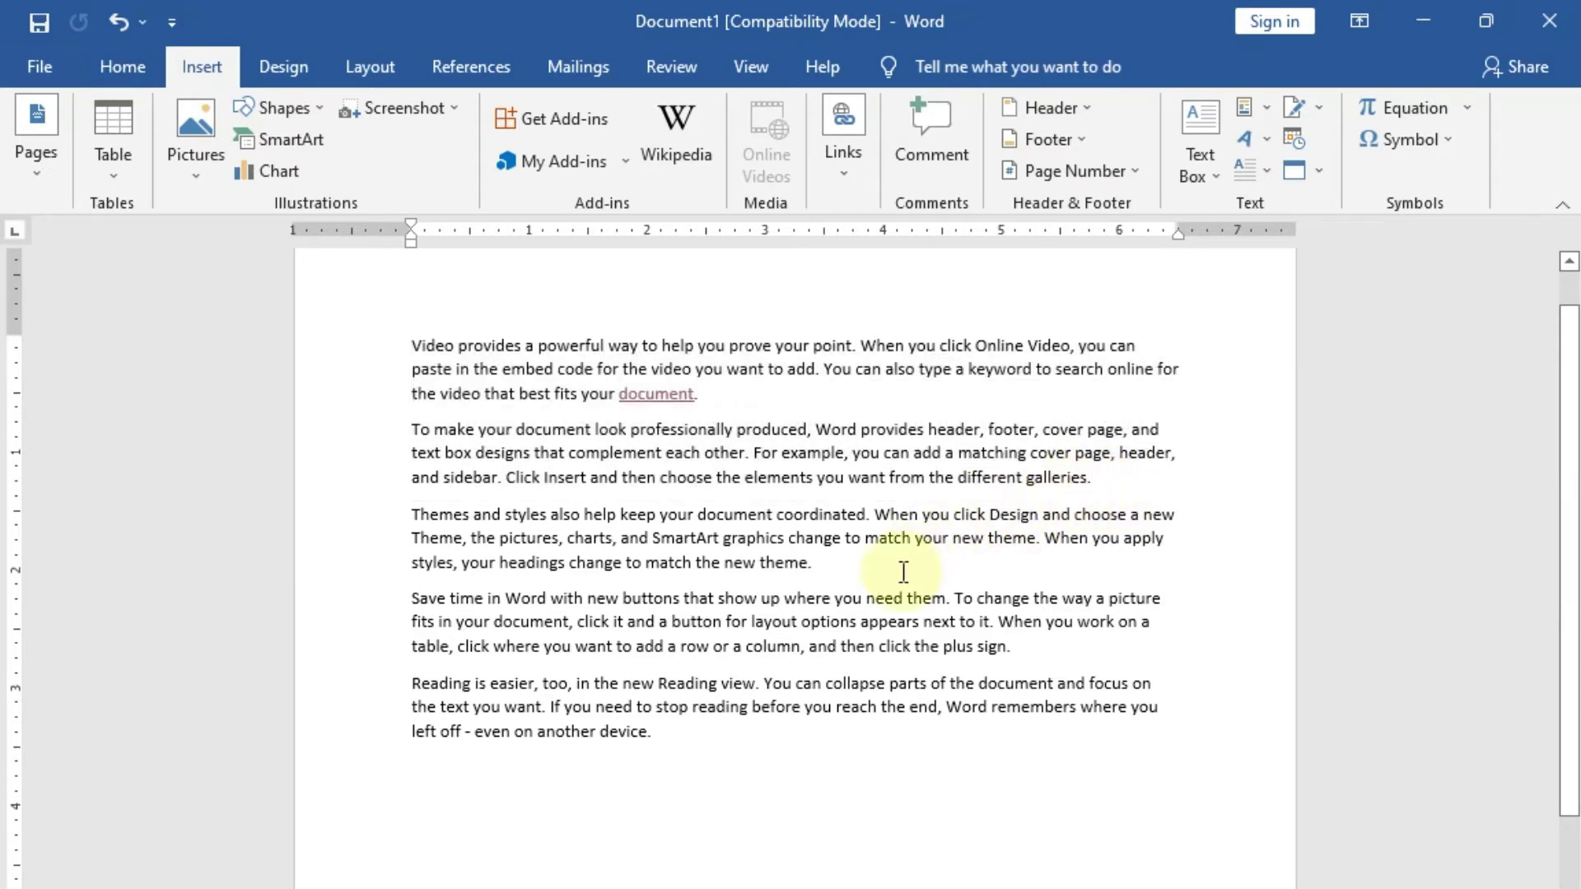
{"action": "left_click_drag", "start_coordinate": [406, 514], "coordinate": [706, 741]}
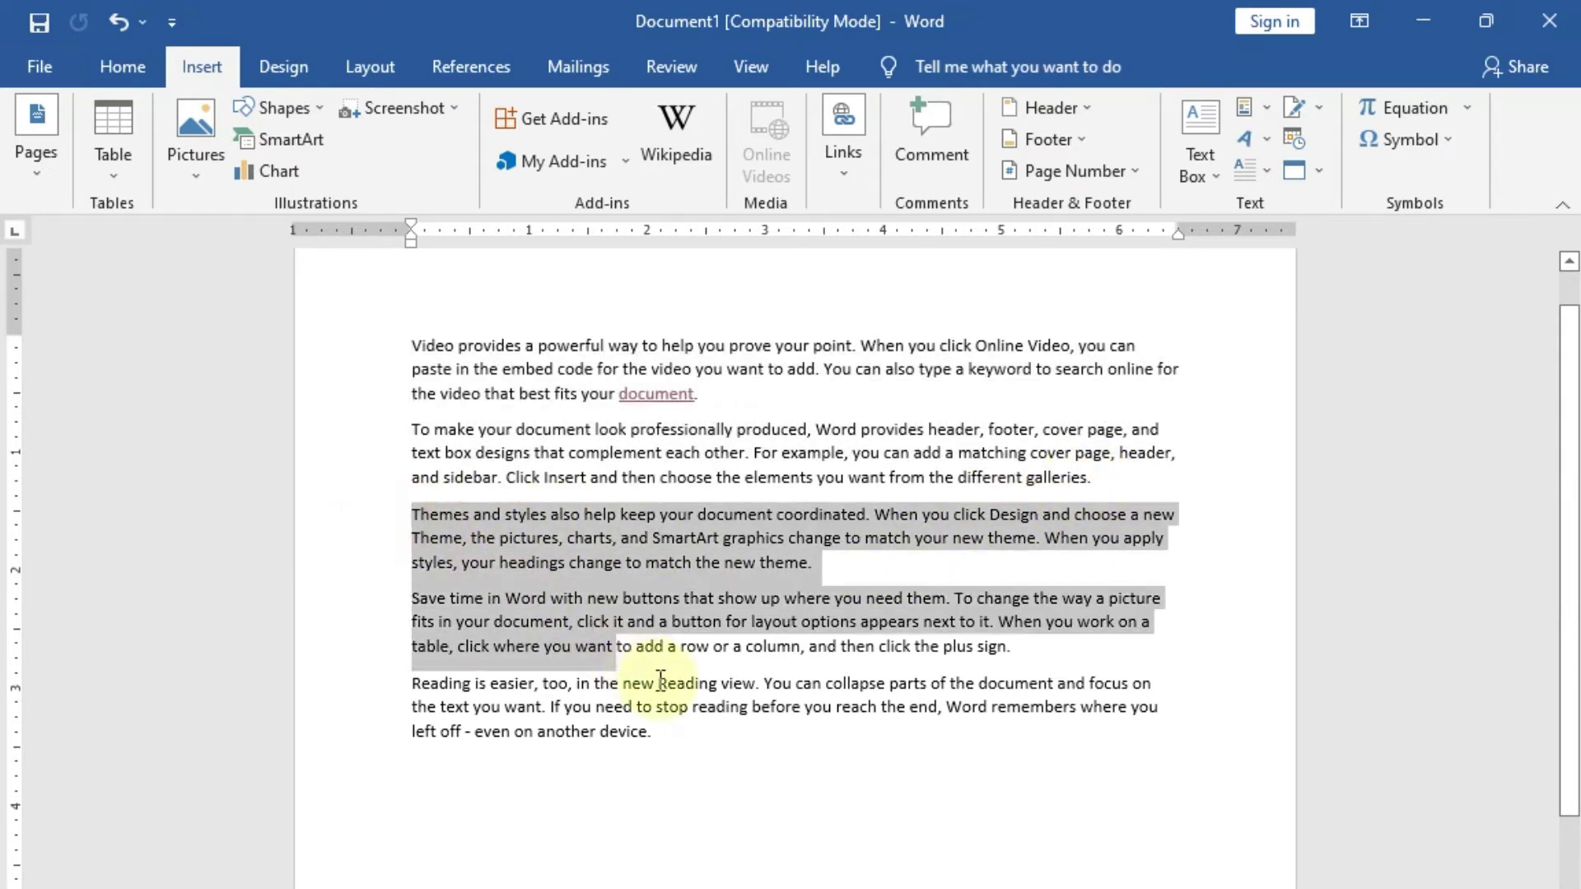
{"action": "left_click", "coordinate": [1101, 482]}
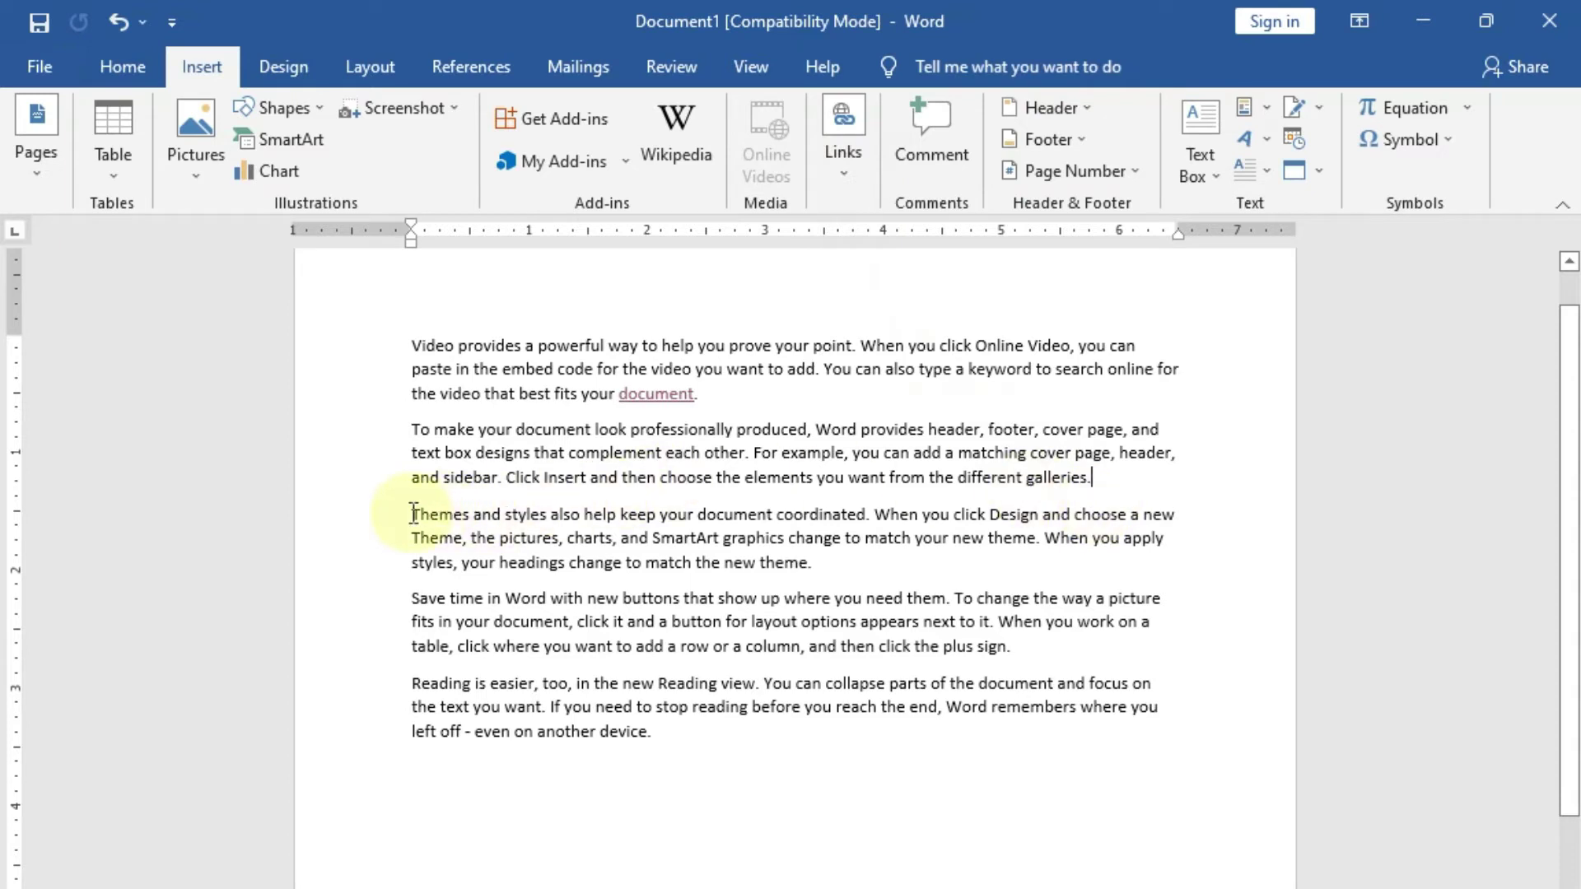
Select 'Themes' opening the third paragraph and add it as bookmark p1.
{"action": "left_click_drag", "start_coordinate": [412, 513], "coordinate": [466, 514]}
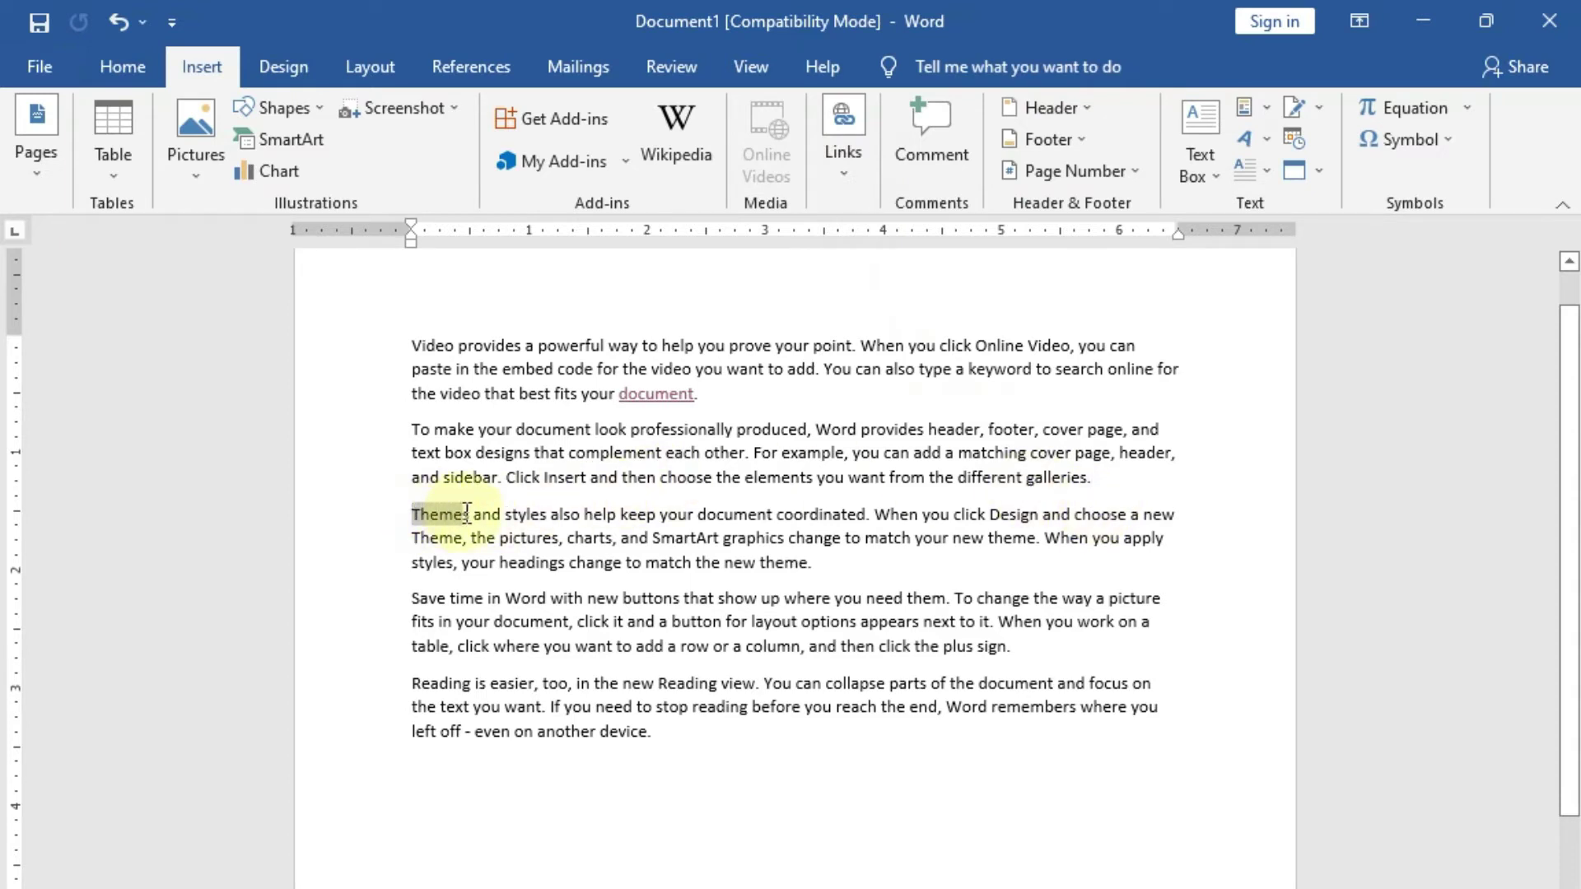
{"action": "left_click", "coordinate": [848, 170]}
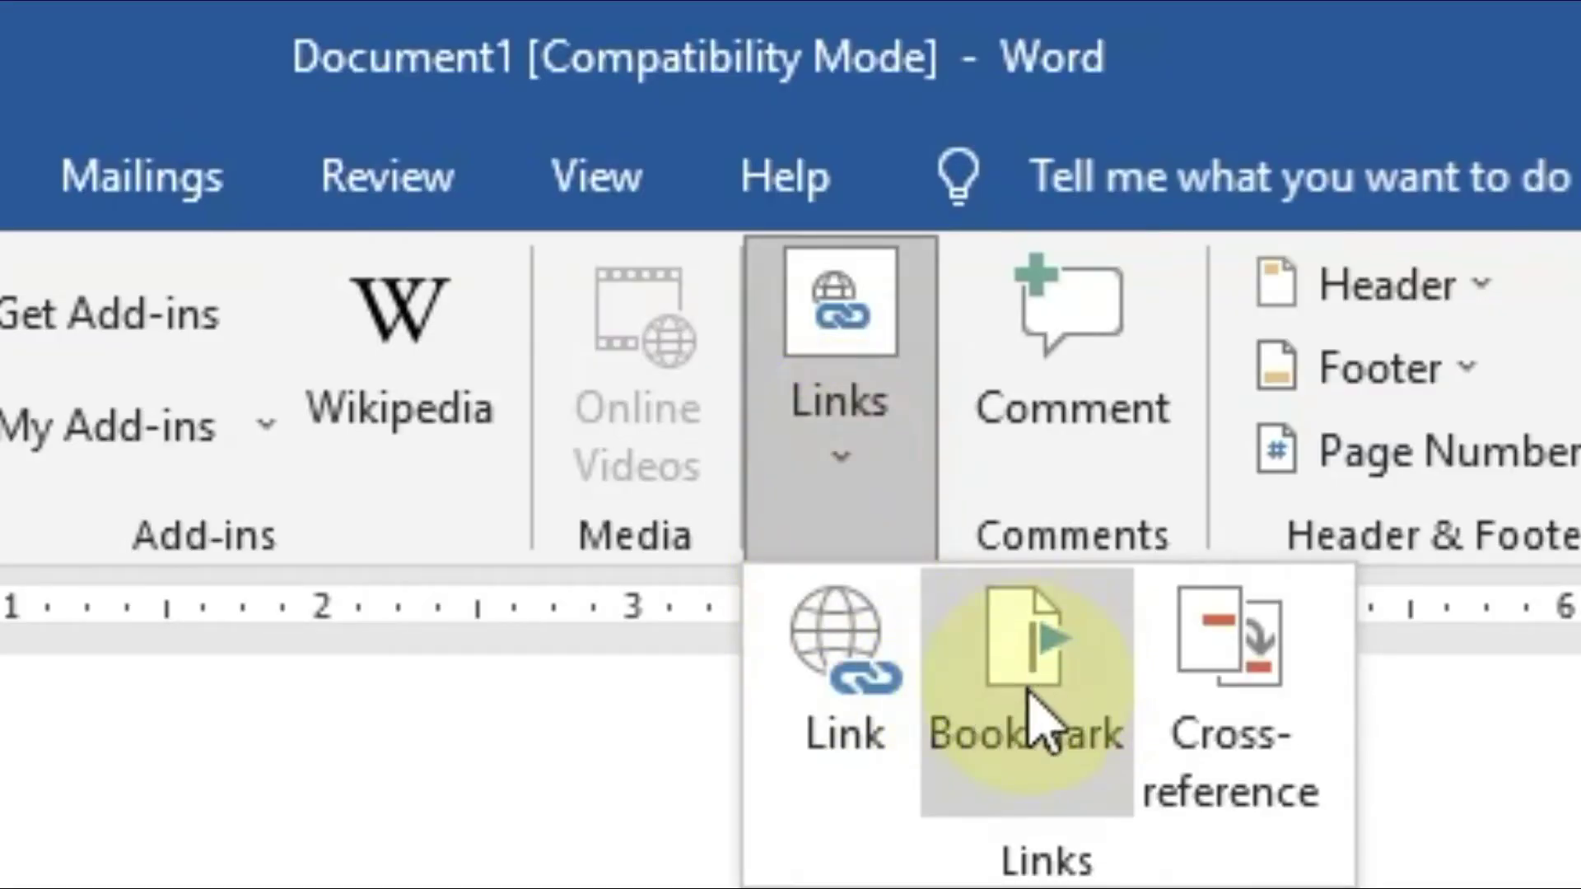
{"action": "left_click", "coordinate": [1023, 684]}
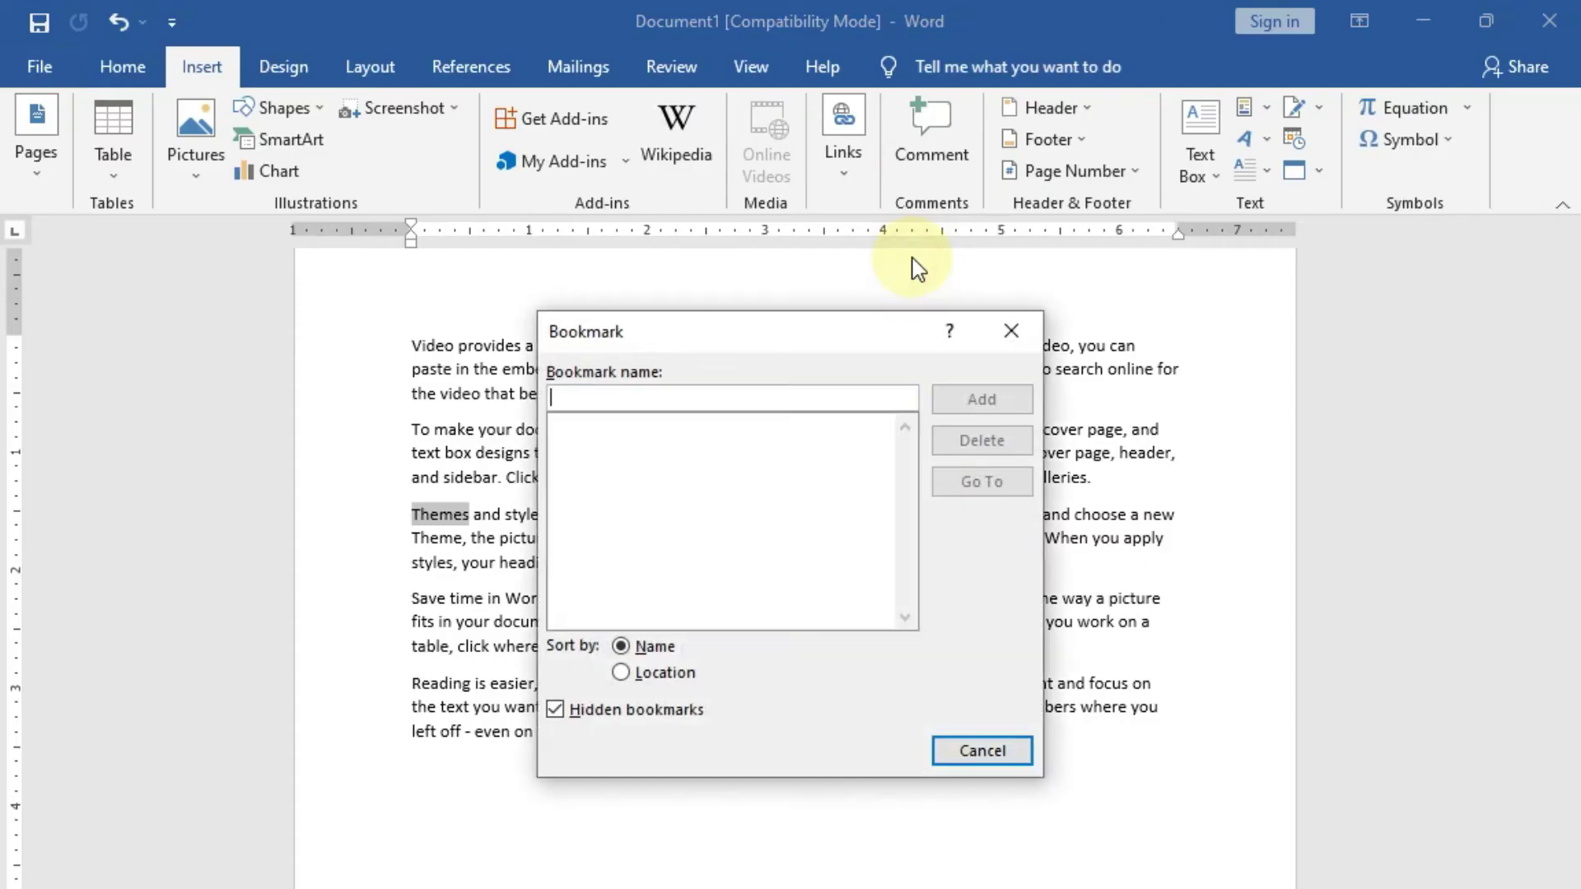
{"action": "left_click", "coordinate": [683, 400]}
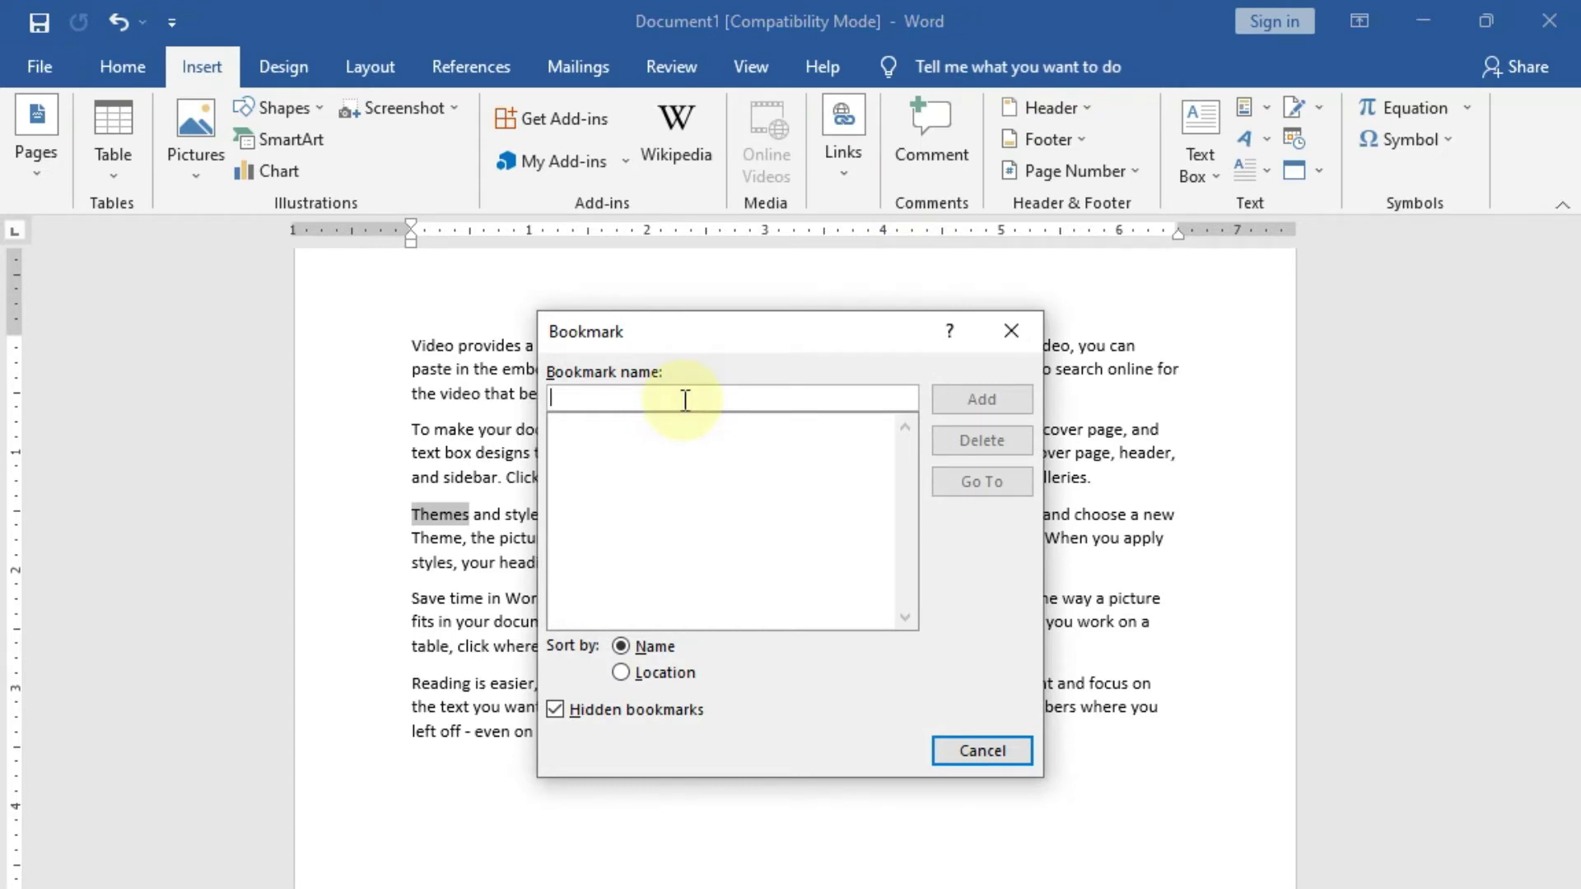
{"action": "type", "text": "p1"}
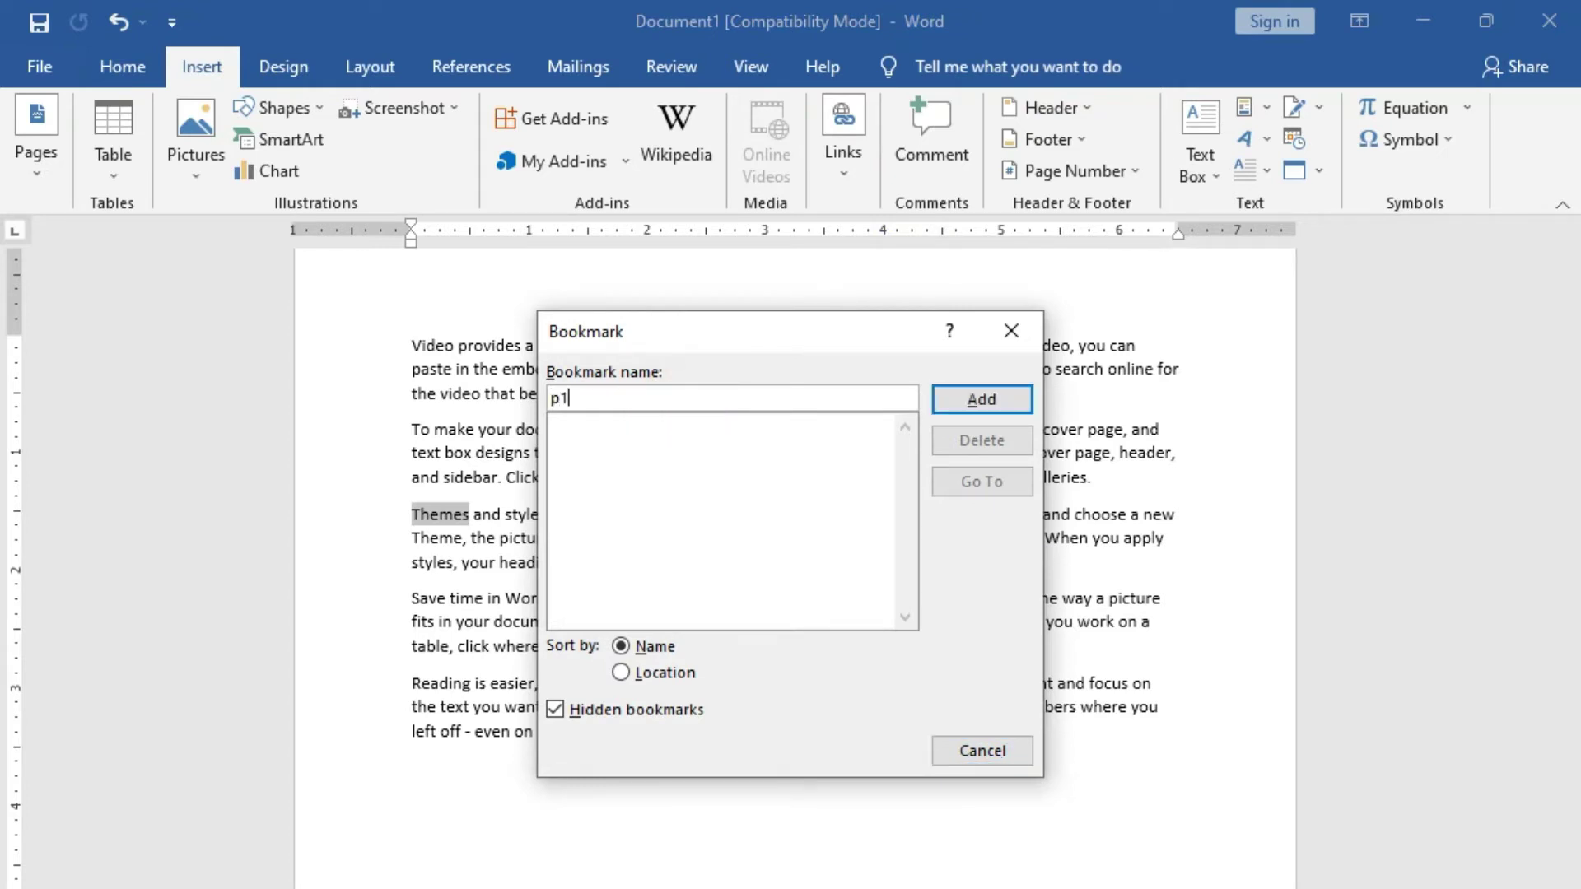
{"action": "left_click", "coordinate": [982, 400]}
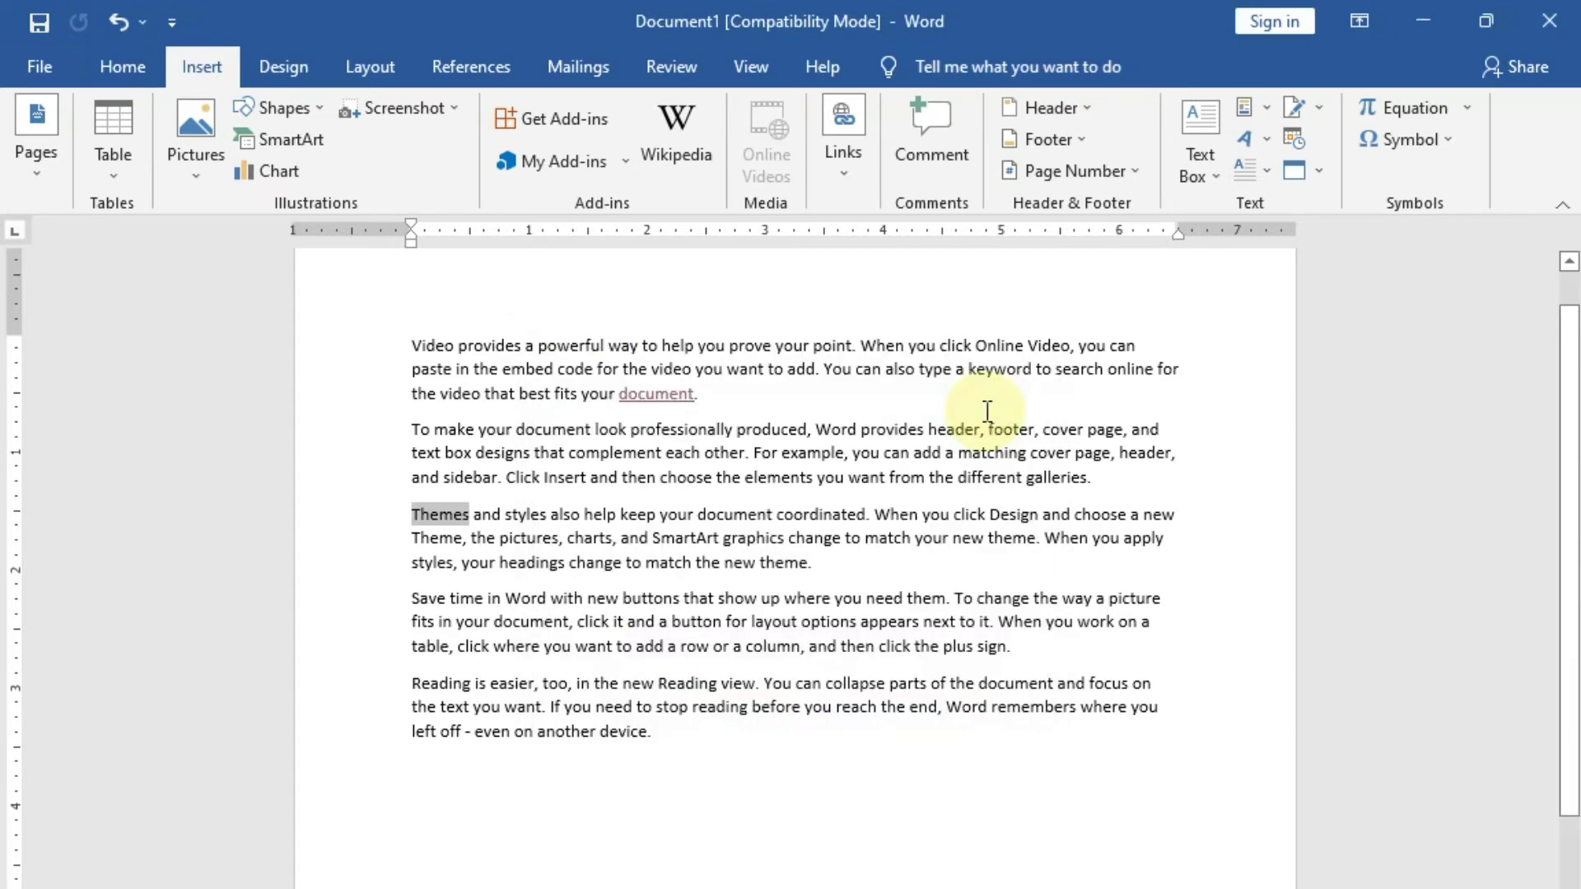
{"action": "left_click", "coordinate": [630, 538]}
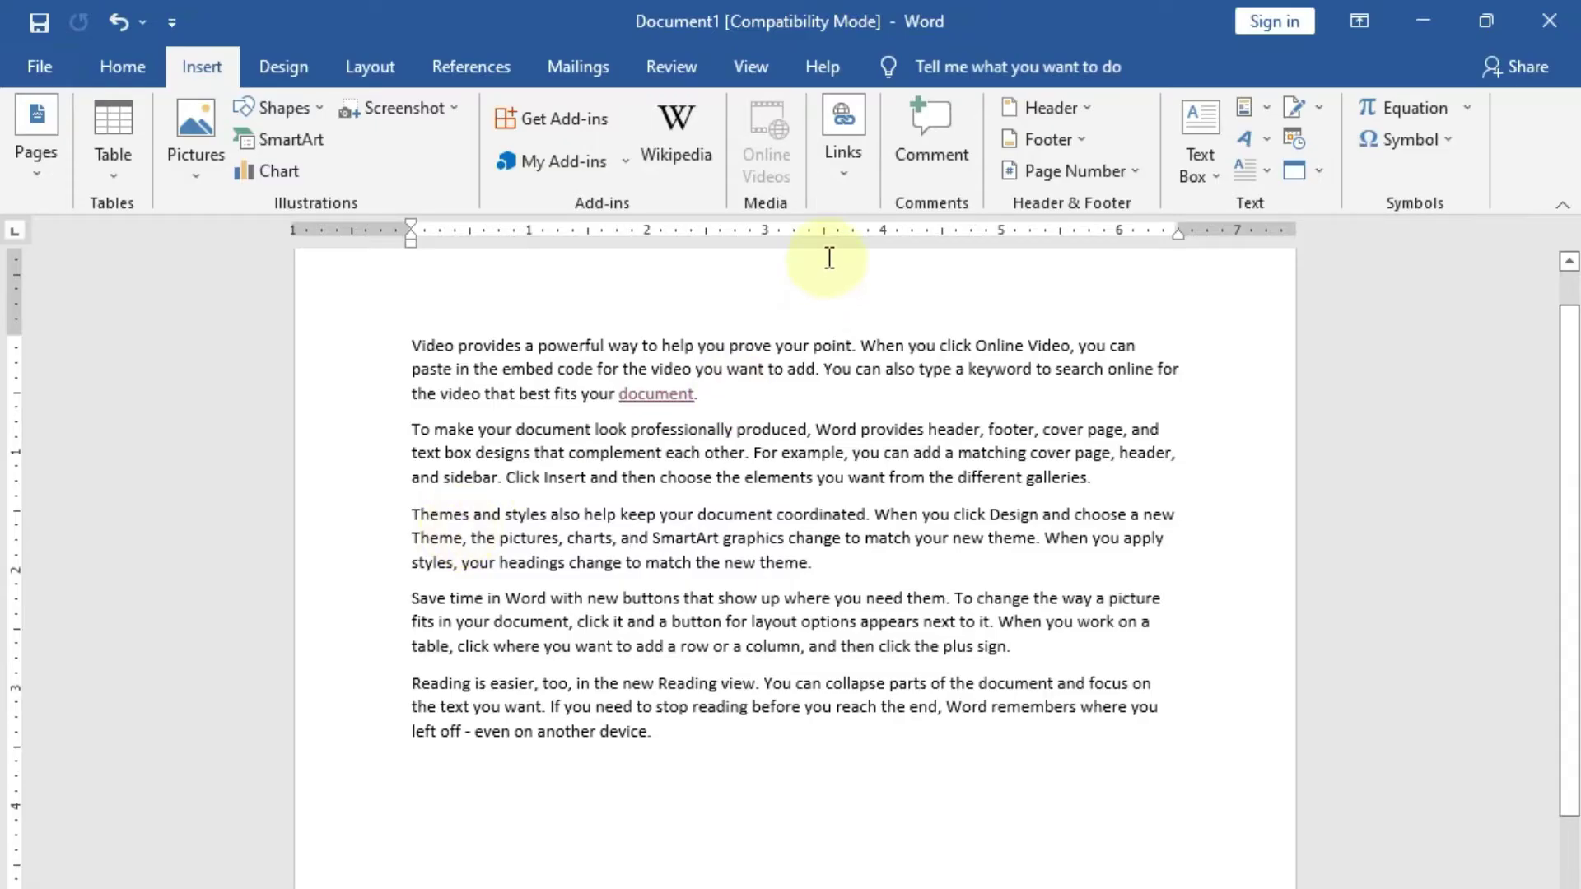
{"action": "left_click", "coordinate": [846, 188]}
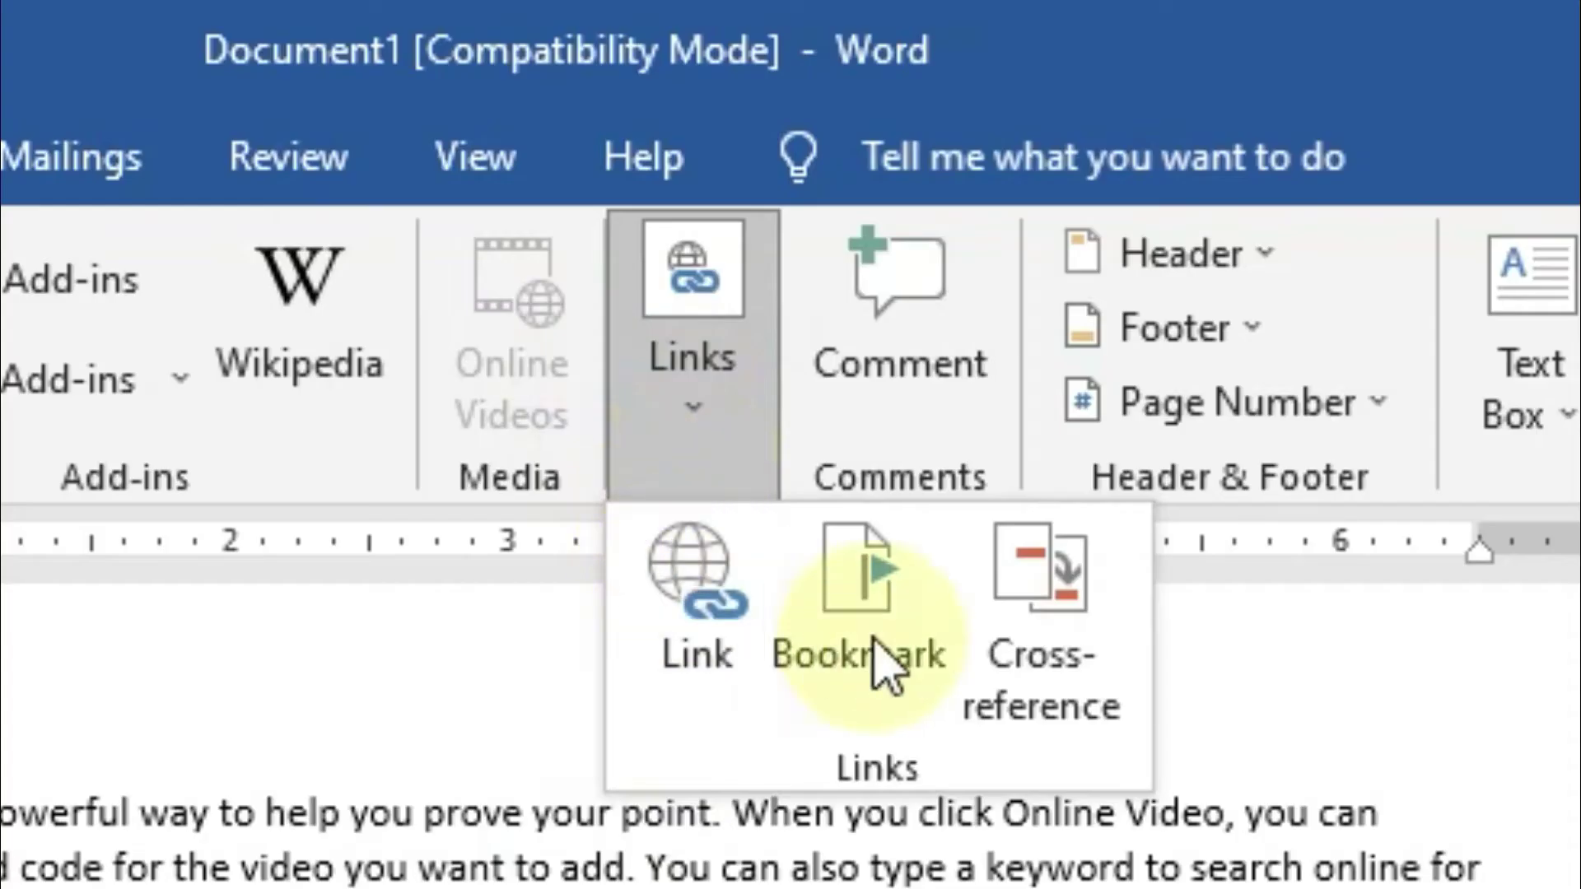
{"action": "left_click", "coordinate": [877, 624]}
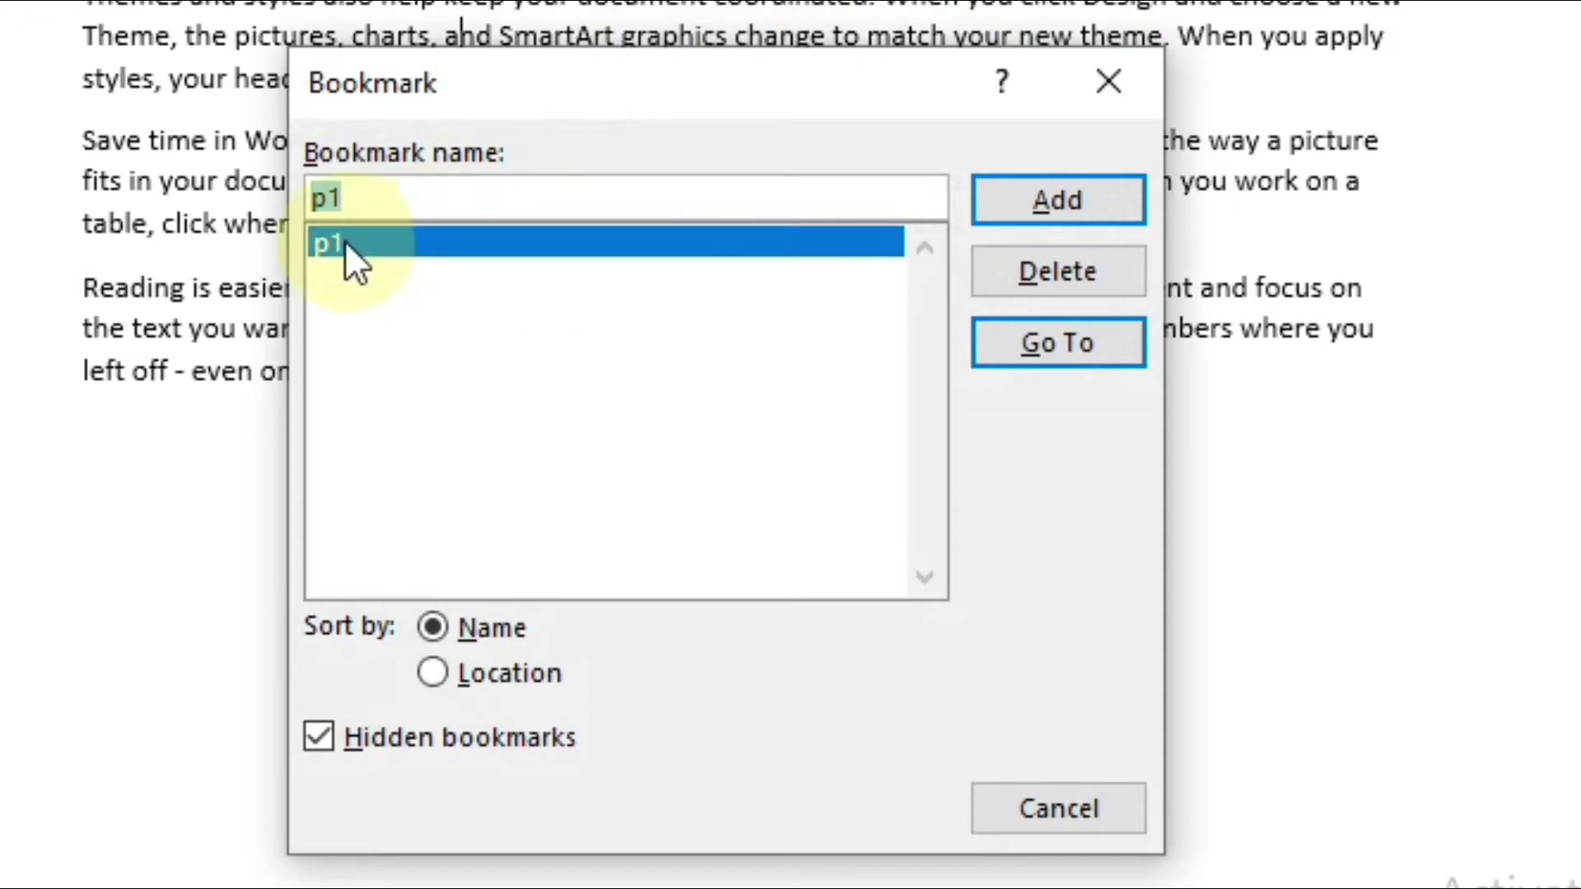
{"action": "left_click", "coordinate": [360, 247]}
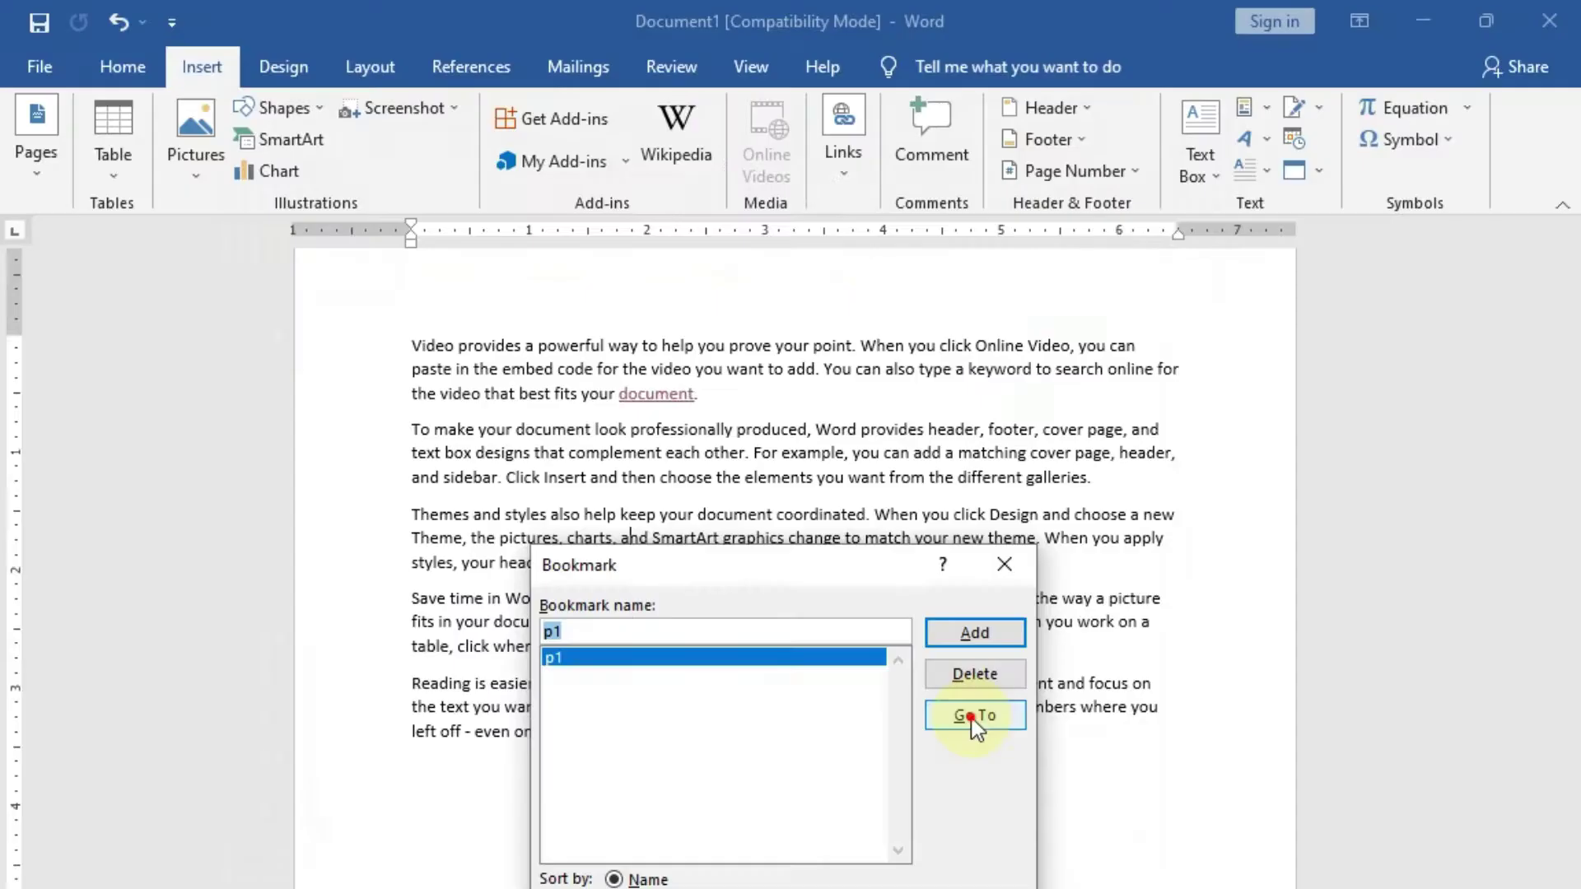
{"action": "left_click", "coordinate": [1051, 346]}
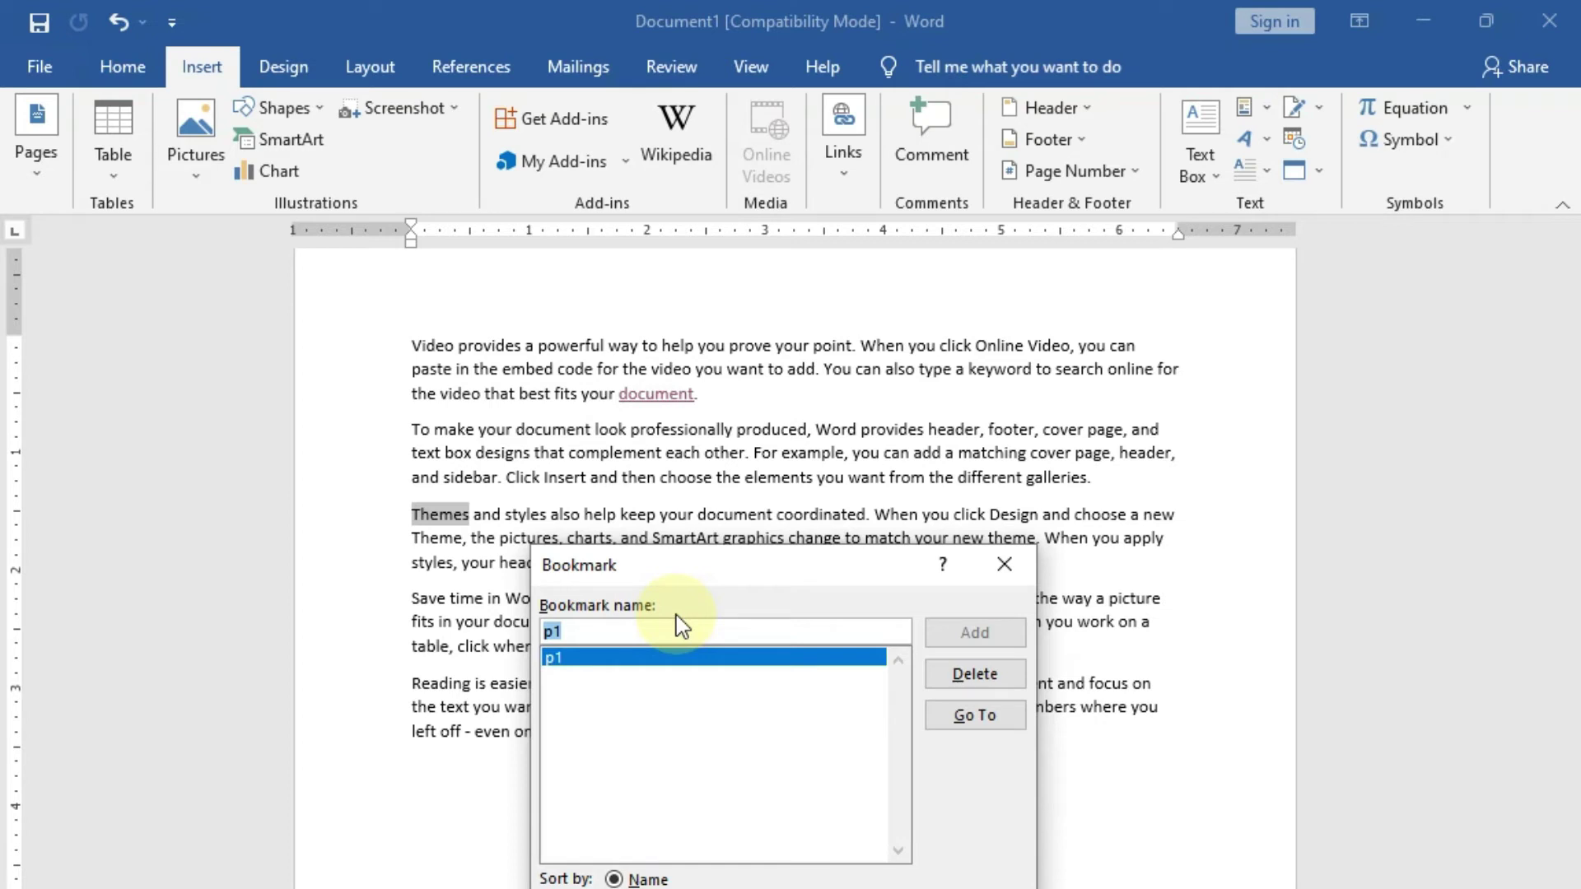
{"action": "key", "text": "Escape"}
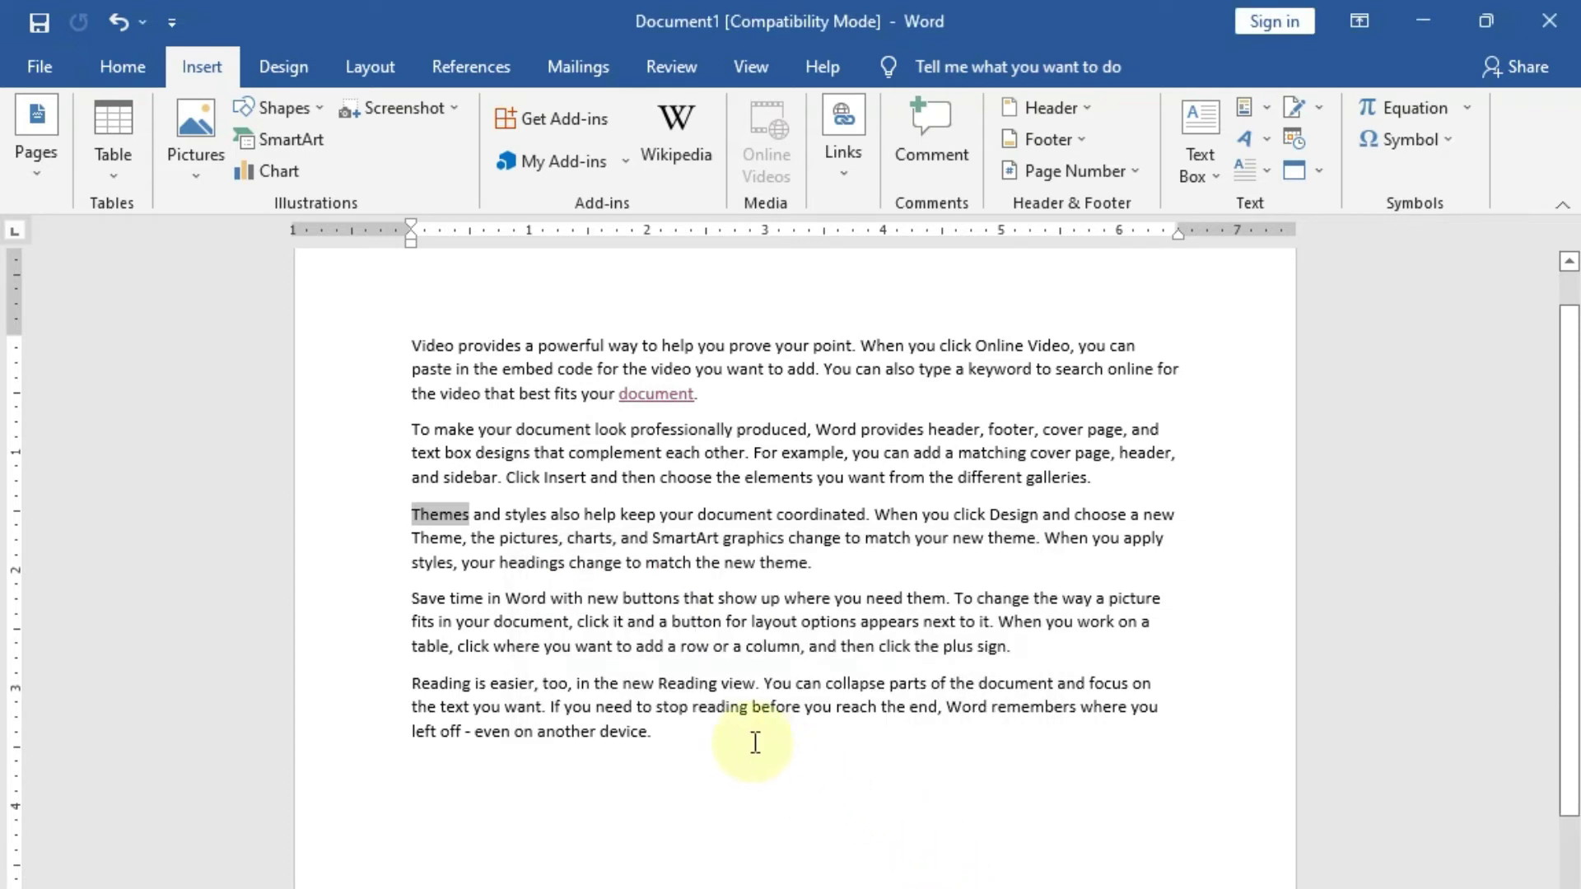
{"action": "left_click", "coordinate": [737, 739]}
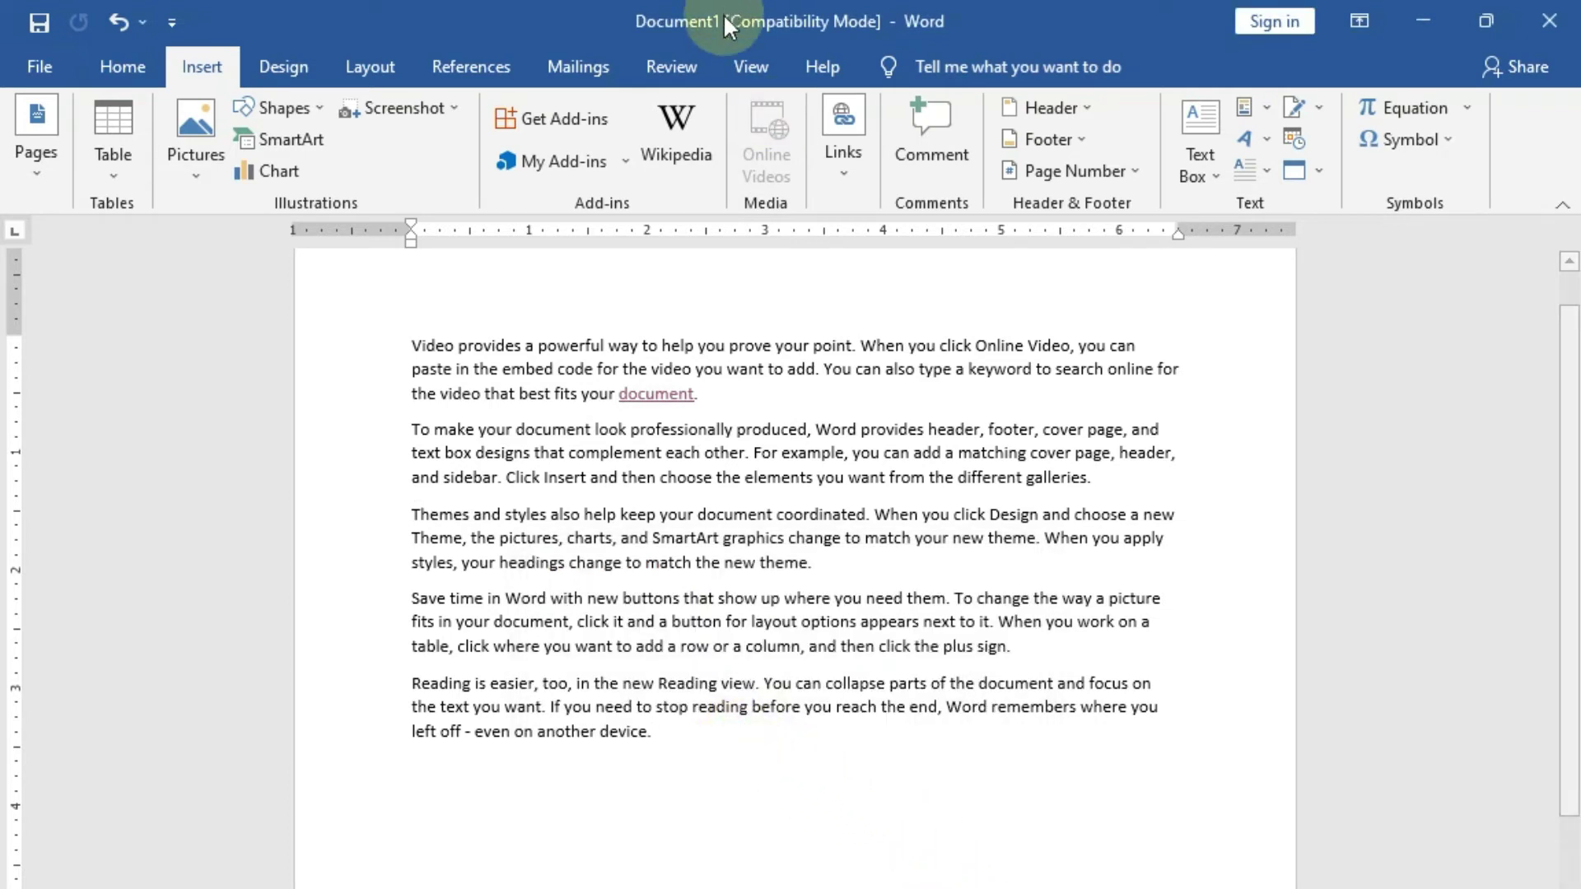
{"action": "left_click", "coordinate": [835, 165]}
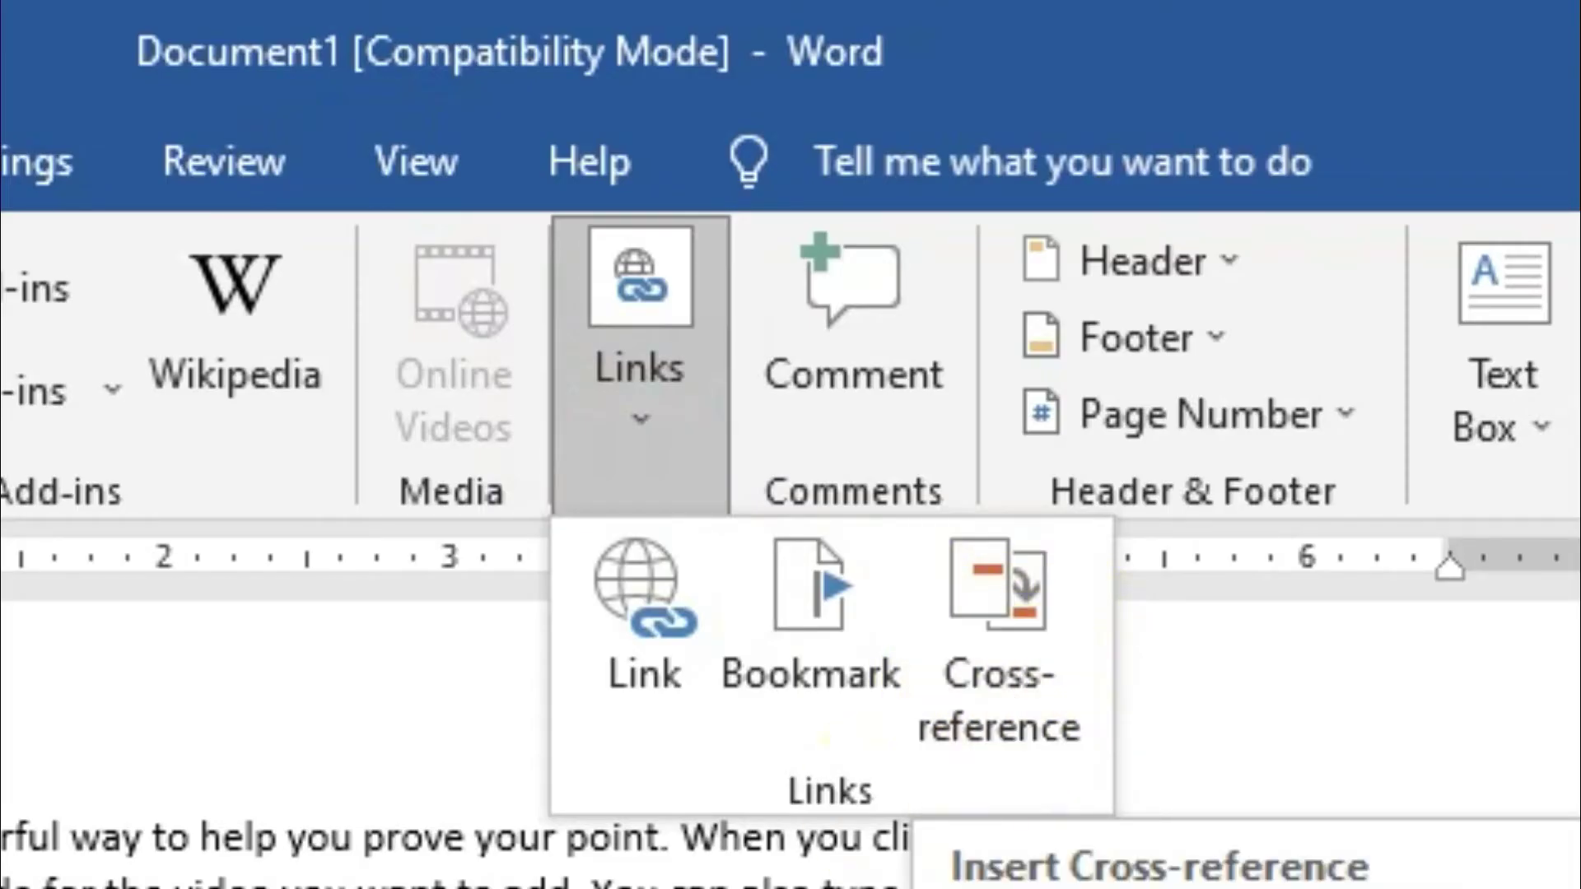
{"action": "left_click", "coordinate": [704, 793]}
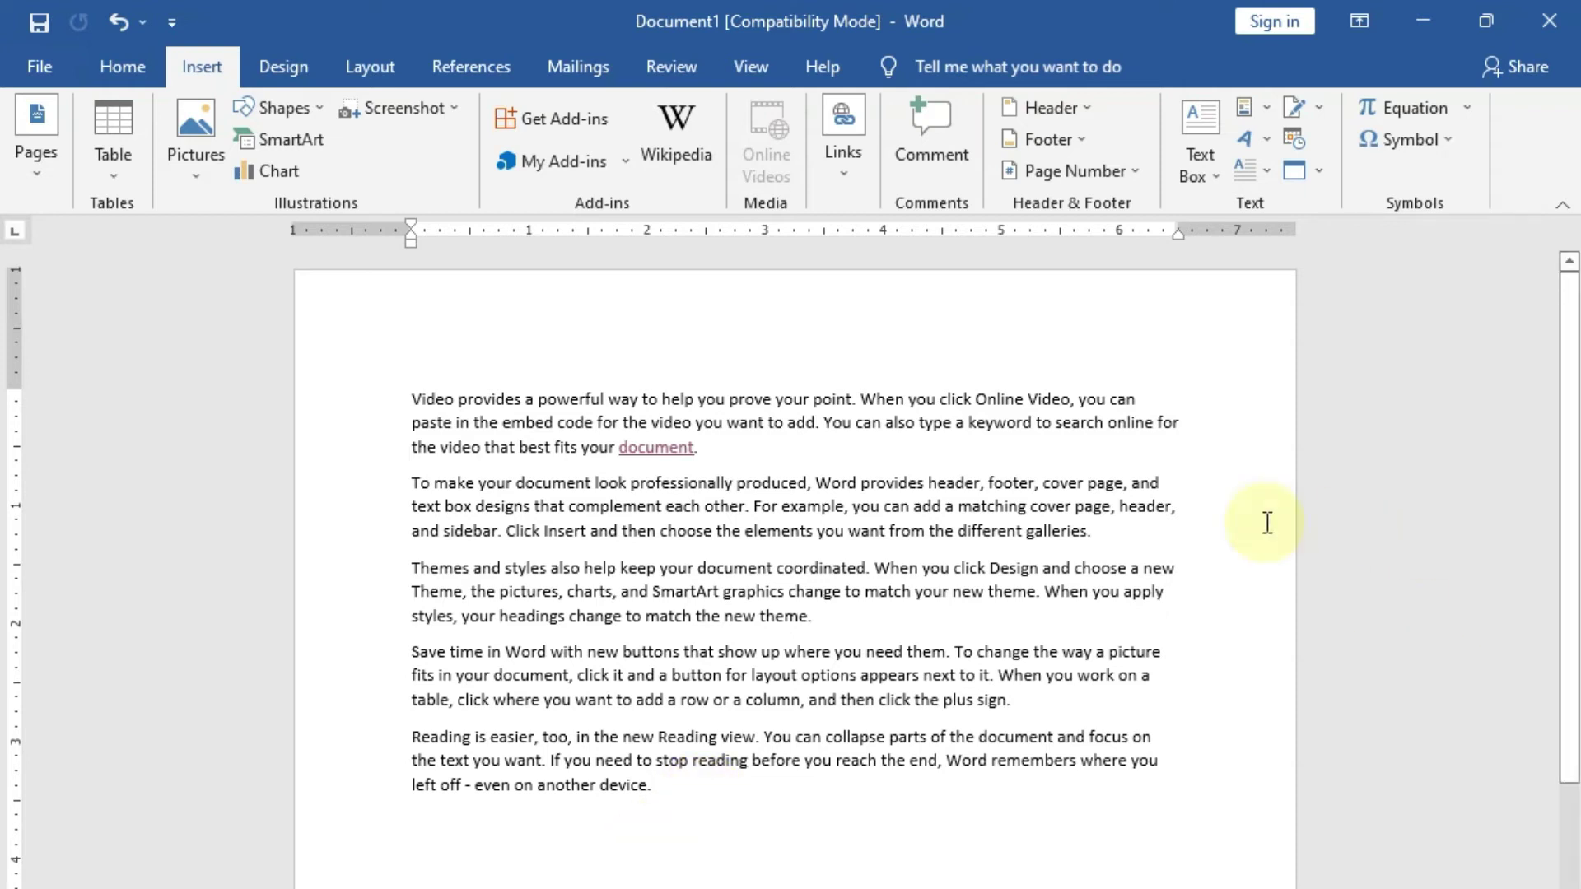
Select the last paragraph, 'Reading is easier' through 'another device.', and add it as bookmark f3.
{"action": "double_click", "coordinate": [1040, 533]}
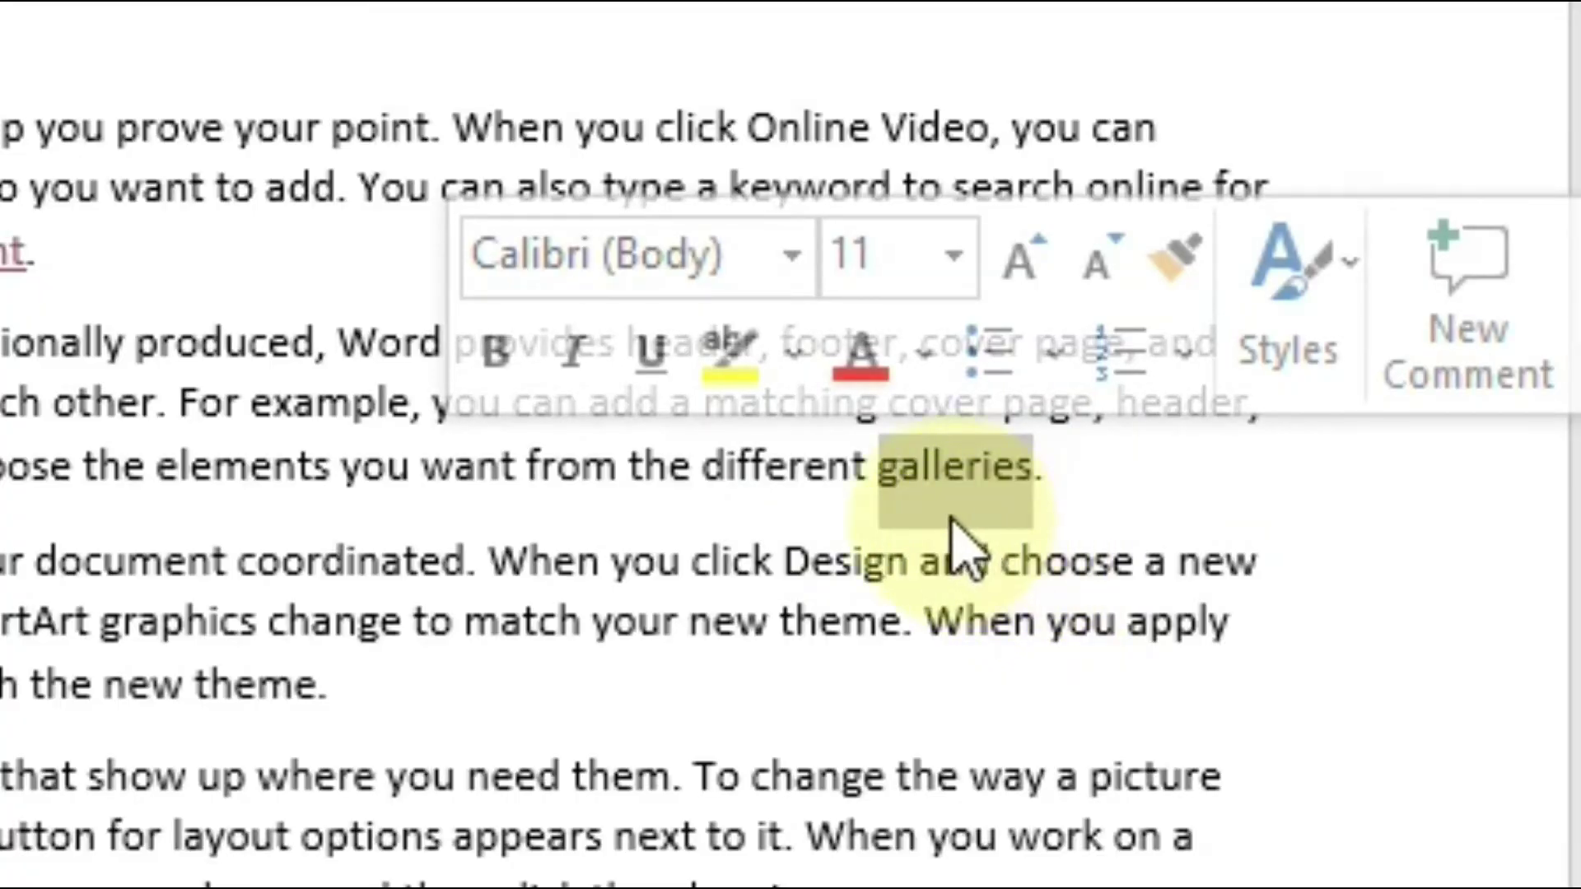
{"action": "left_click", "coordinate": [1001, 519]}
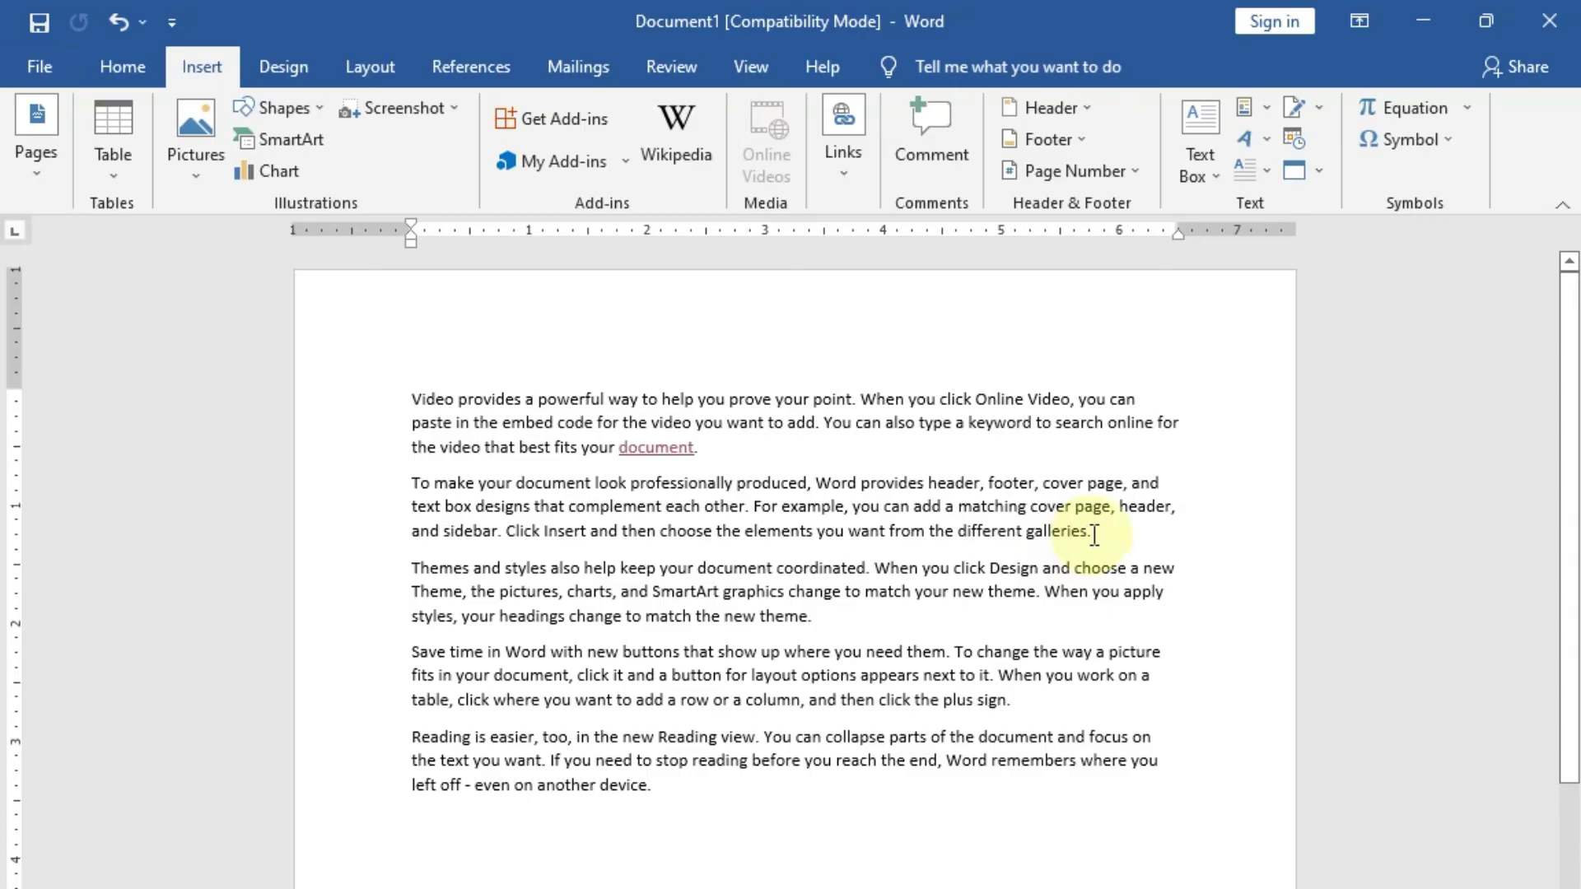
{"action": "left_click", "coordinate": [664, 790]}
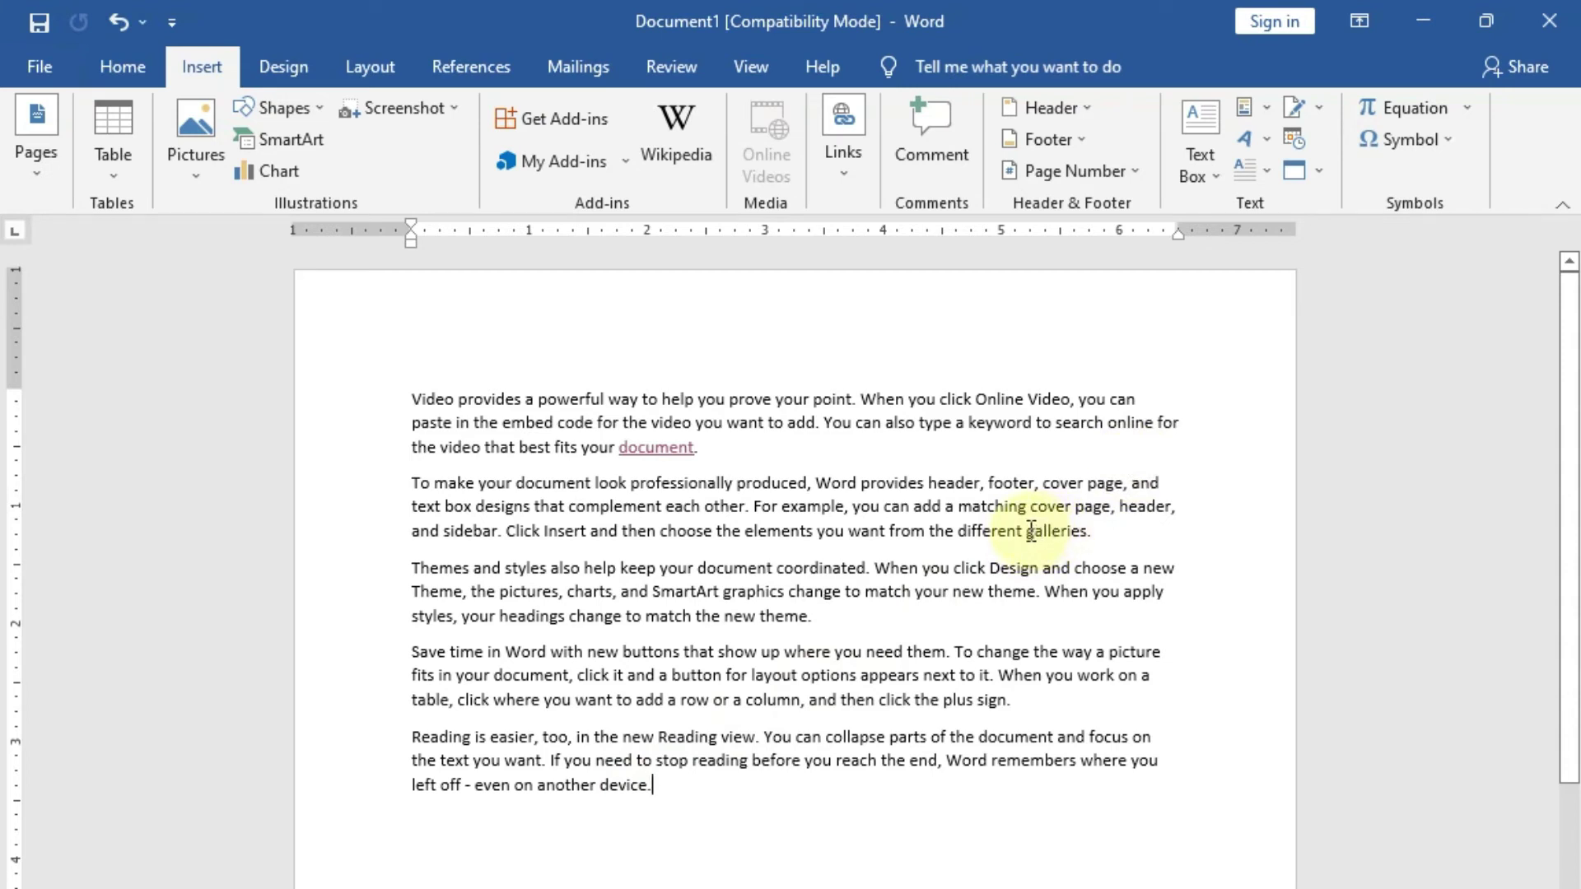
{"action": "left_click_drag", "start_coordinate": [658, 788], "coordinate": [452, 736]}
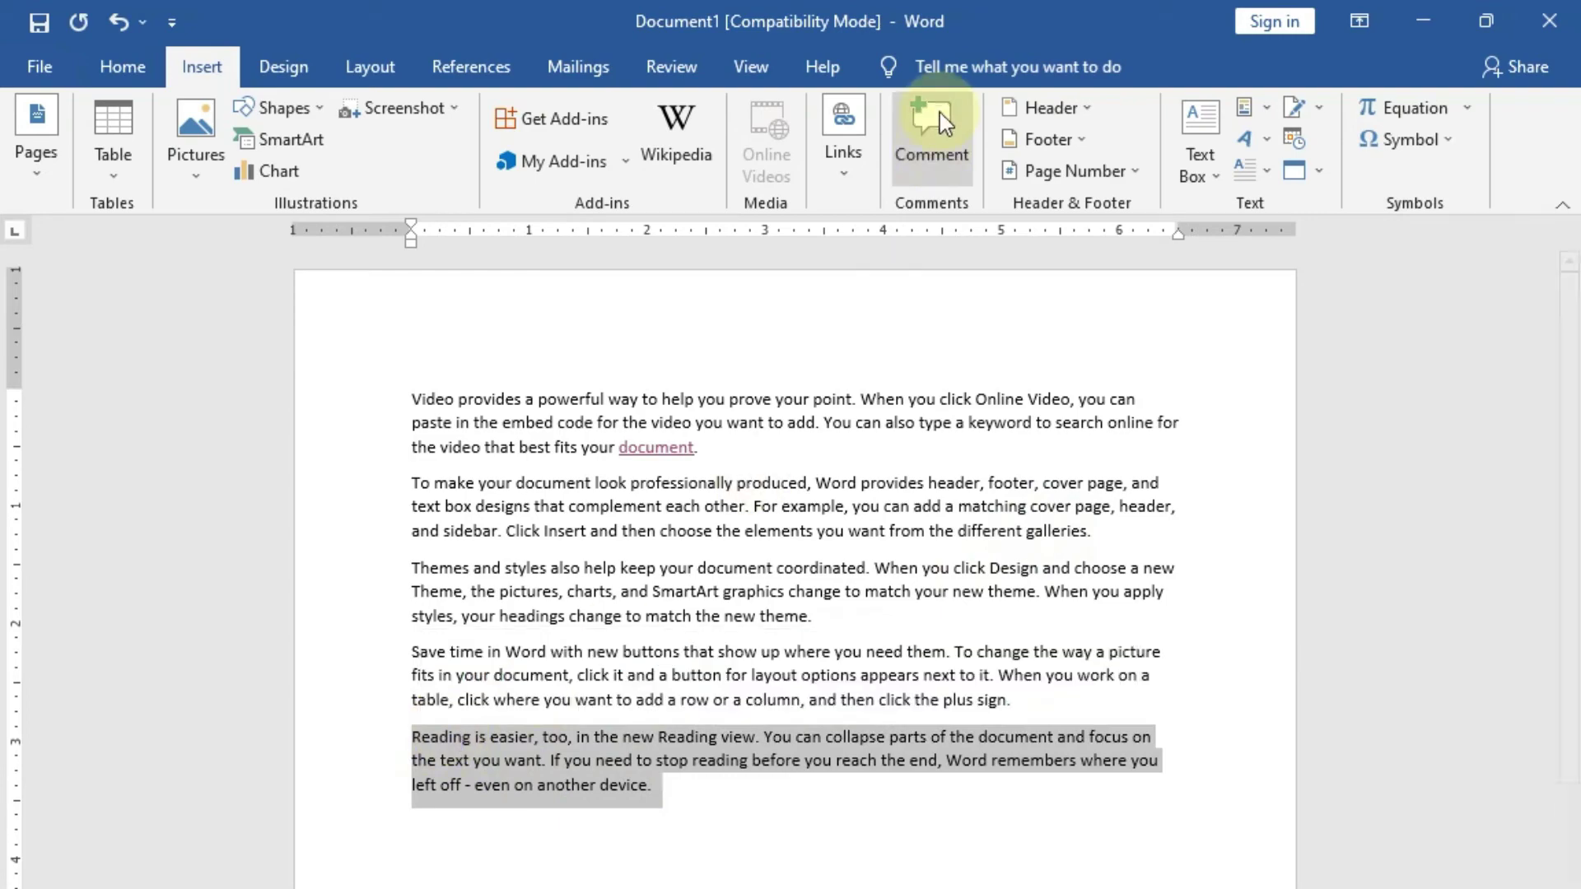
{"action": "left_click", "coordinate": [843, 156]}
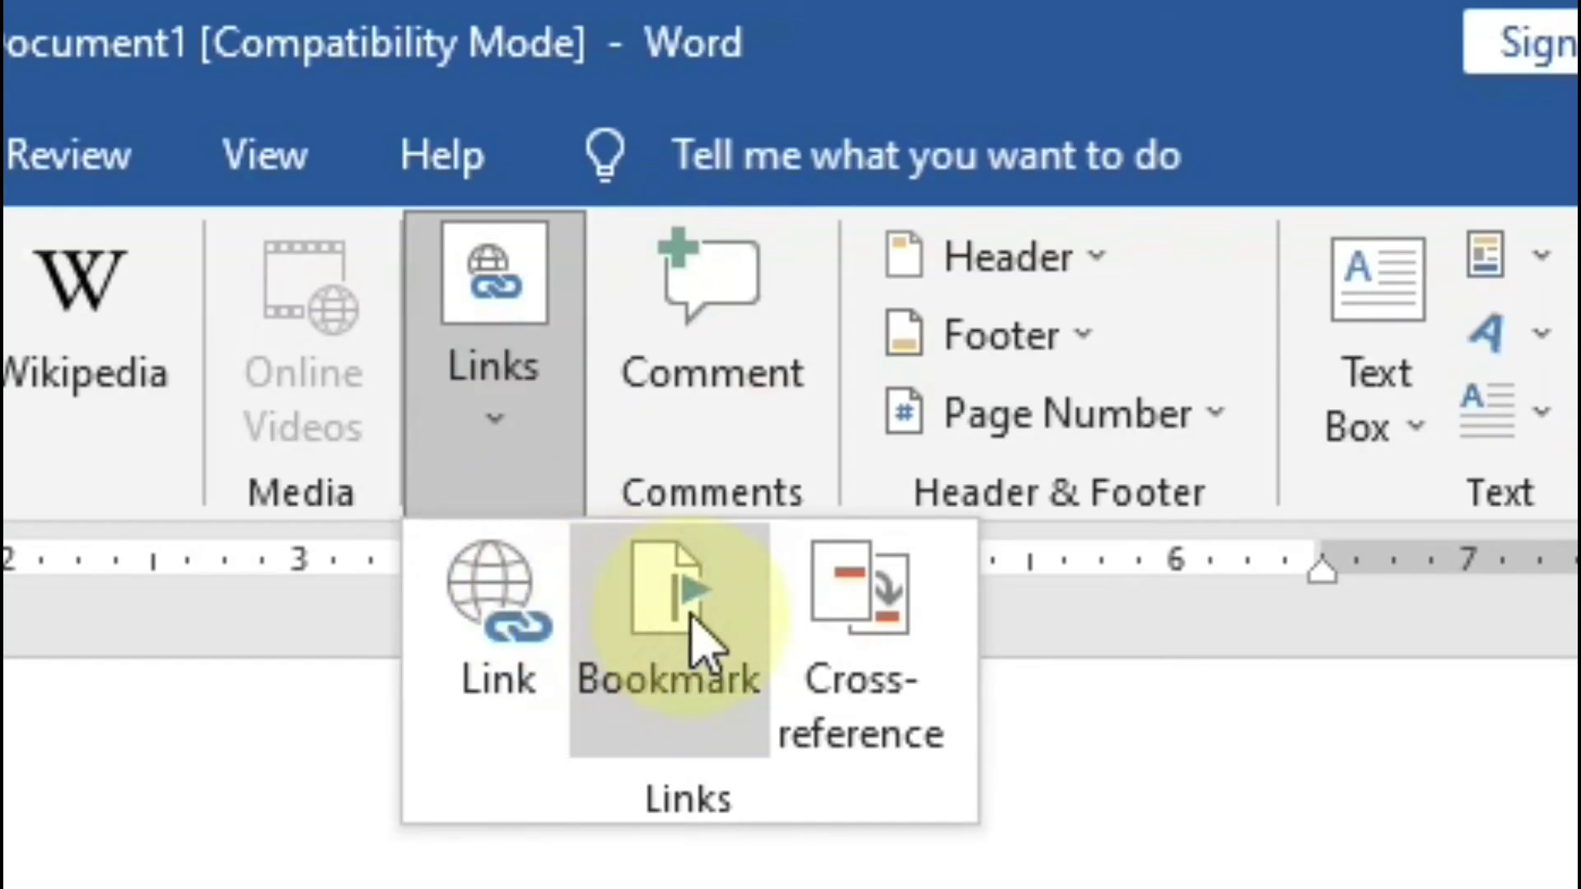
{"action": "left_click", "coordinate": [630, 611]}
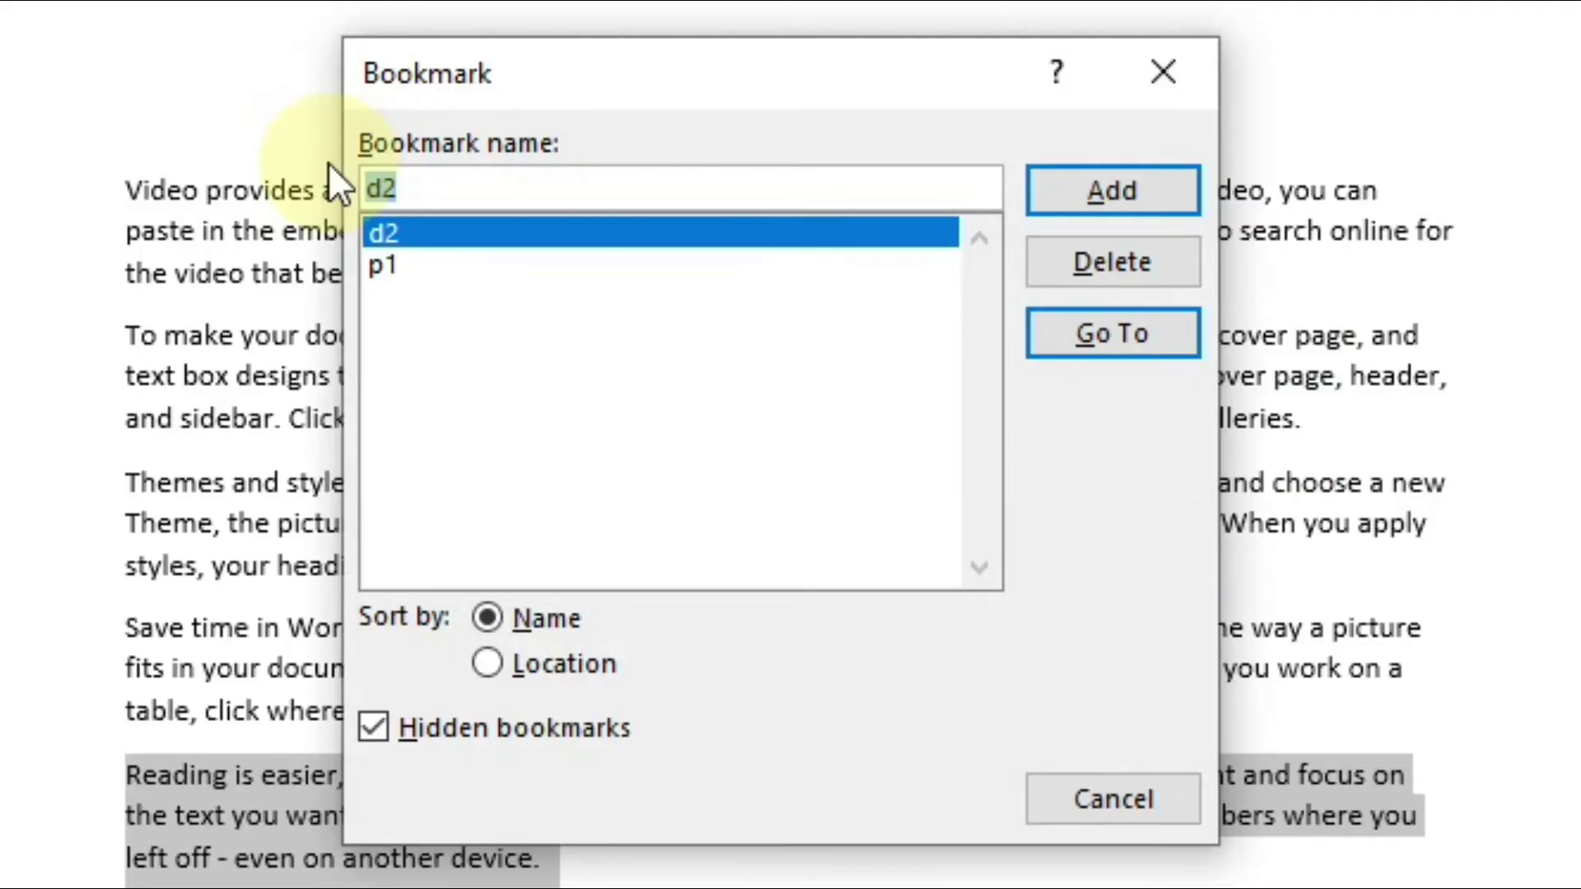
{"action": "type", "text": "f3"}
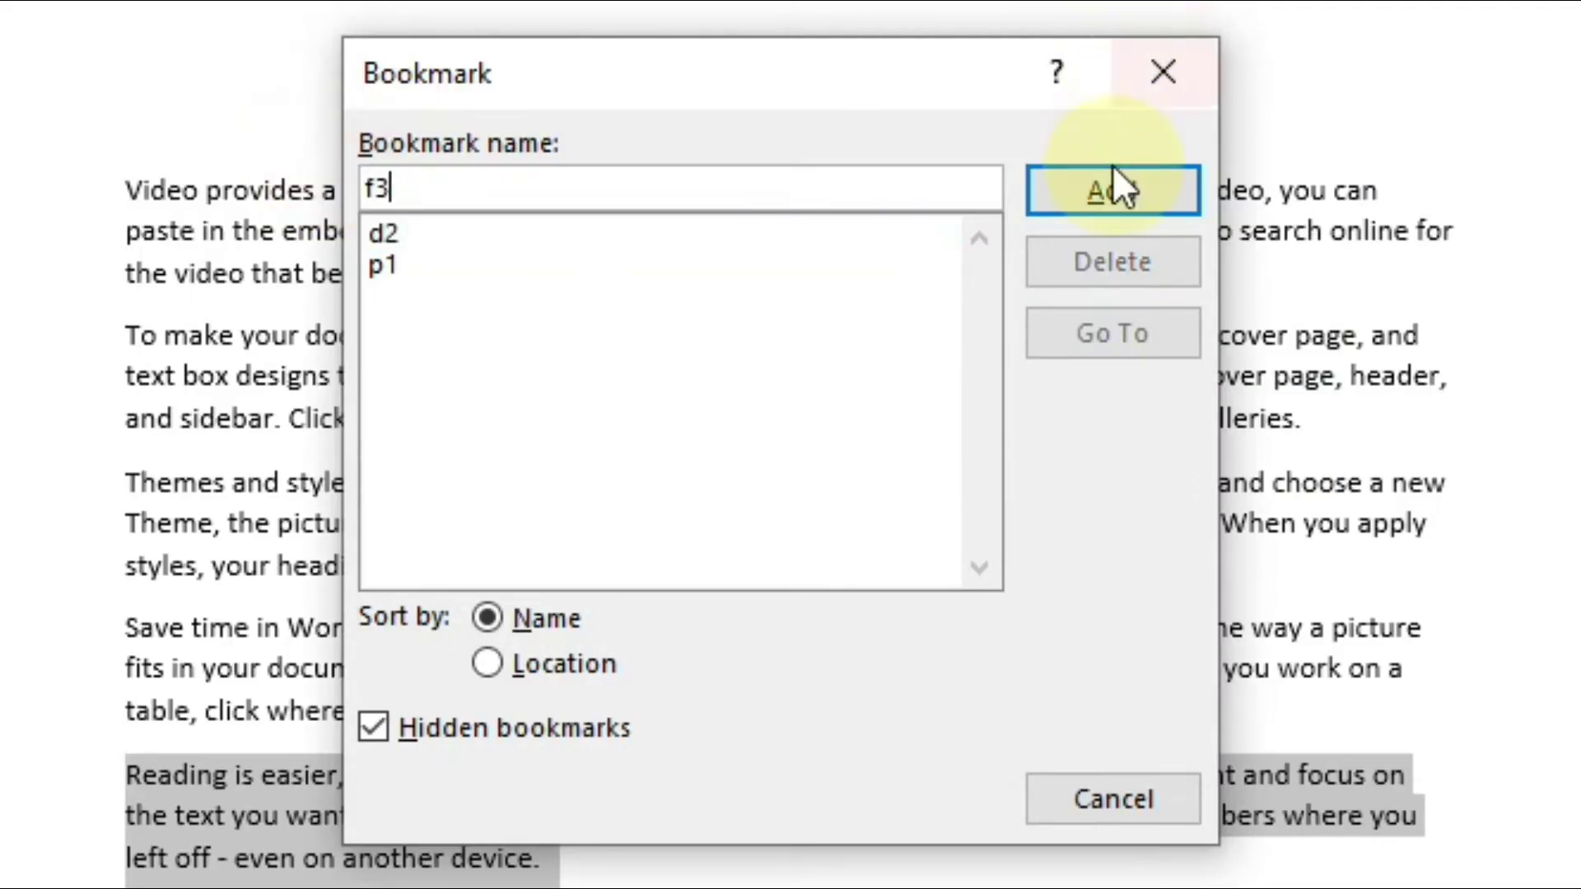
{"action": "left_click", "coordinate": [1113, 190]}
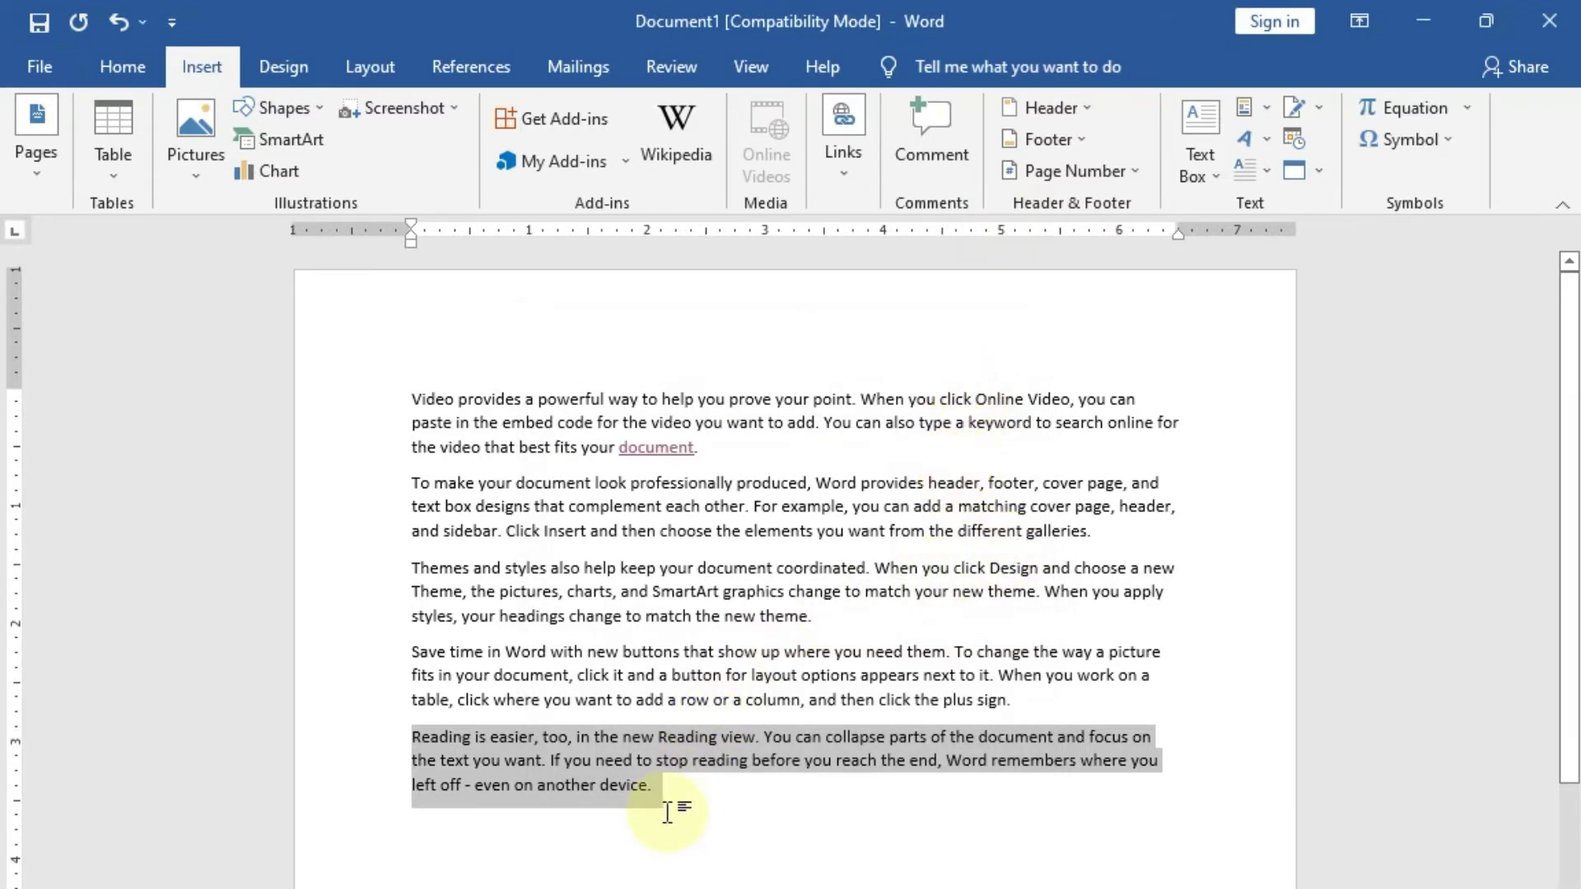
Start a cross-reference after 'galleries.' with reference type Bookmark and target f3.
{"action": "left_click", "coordinate": [1108, 534]}
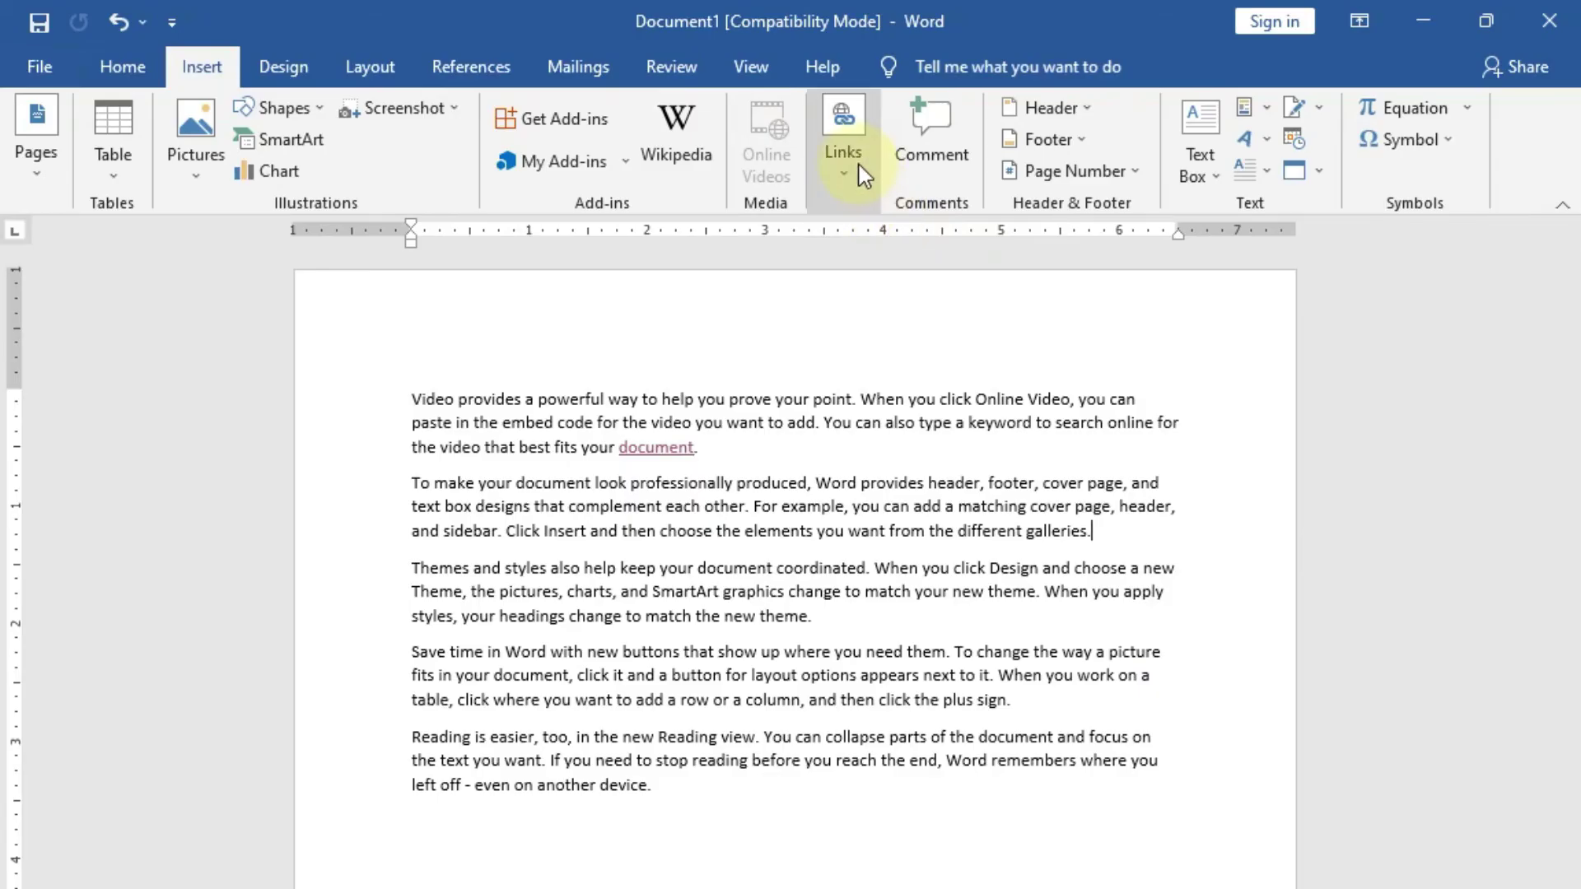
{"action": "left_click", "coordinate": [844, 152]}
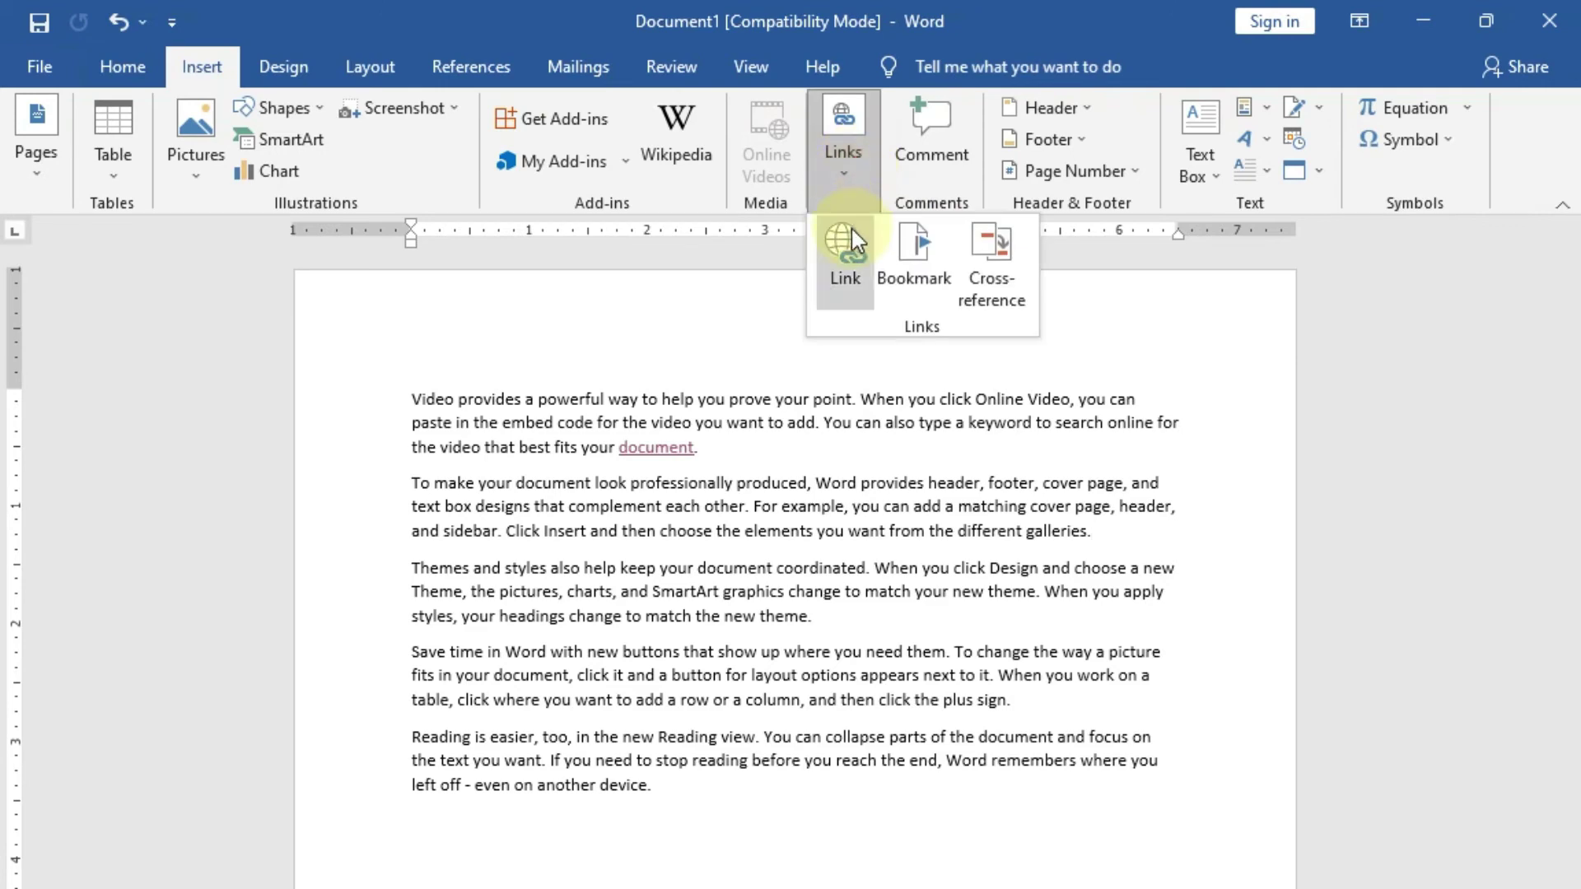
{"action": "left_click", "coordinate": [1009, 276]}
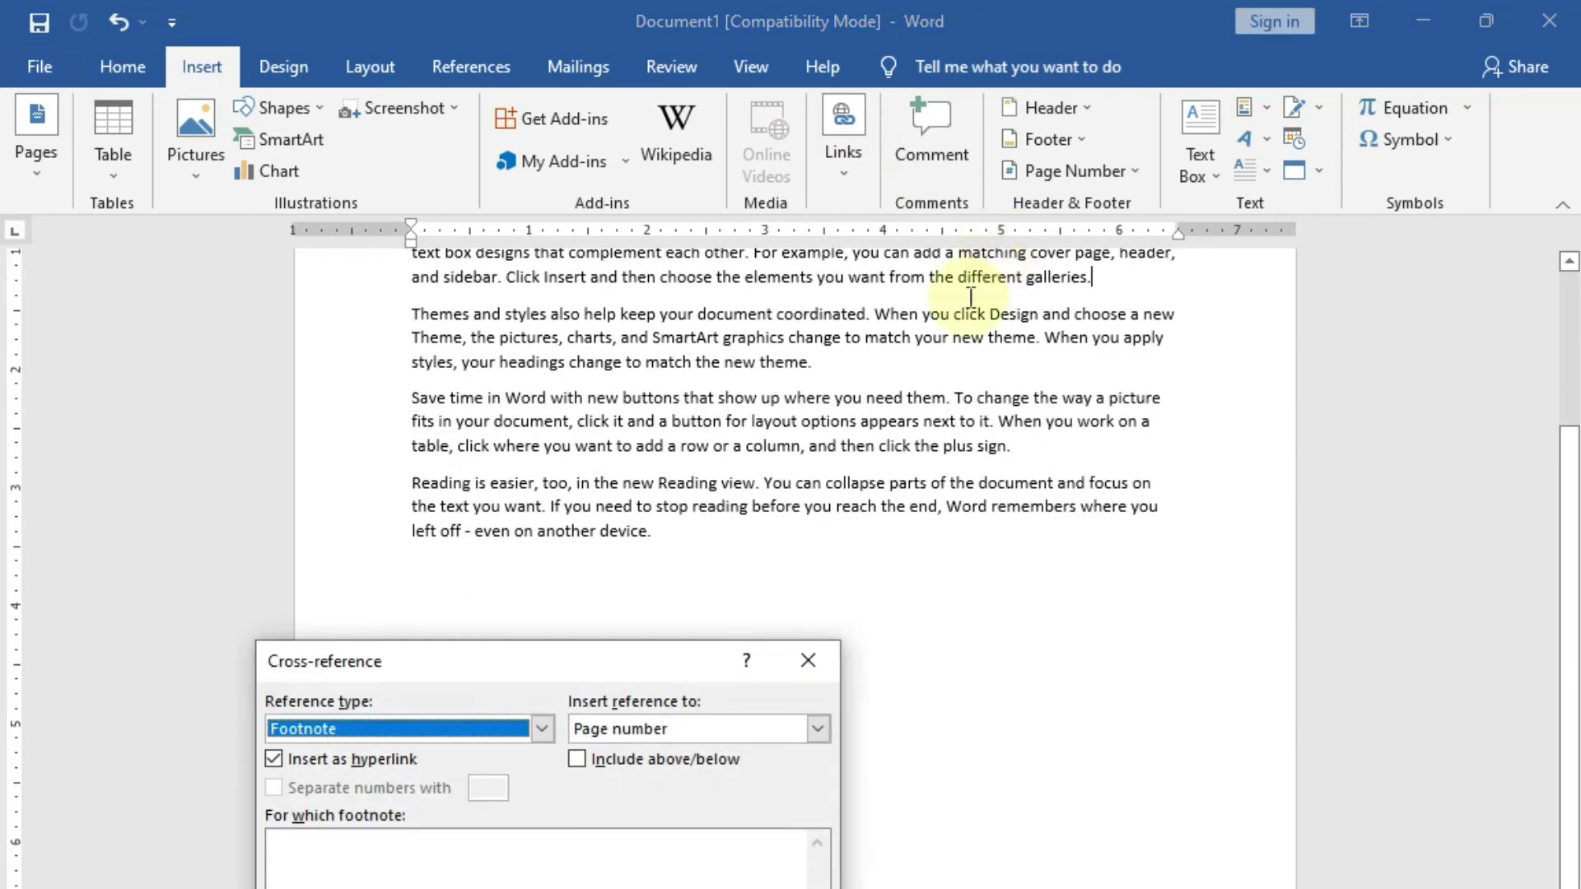
{"action": "left_click", "coordinate": [542, 728]}
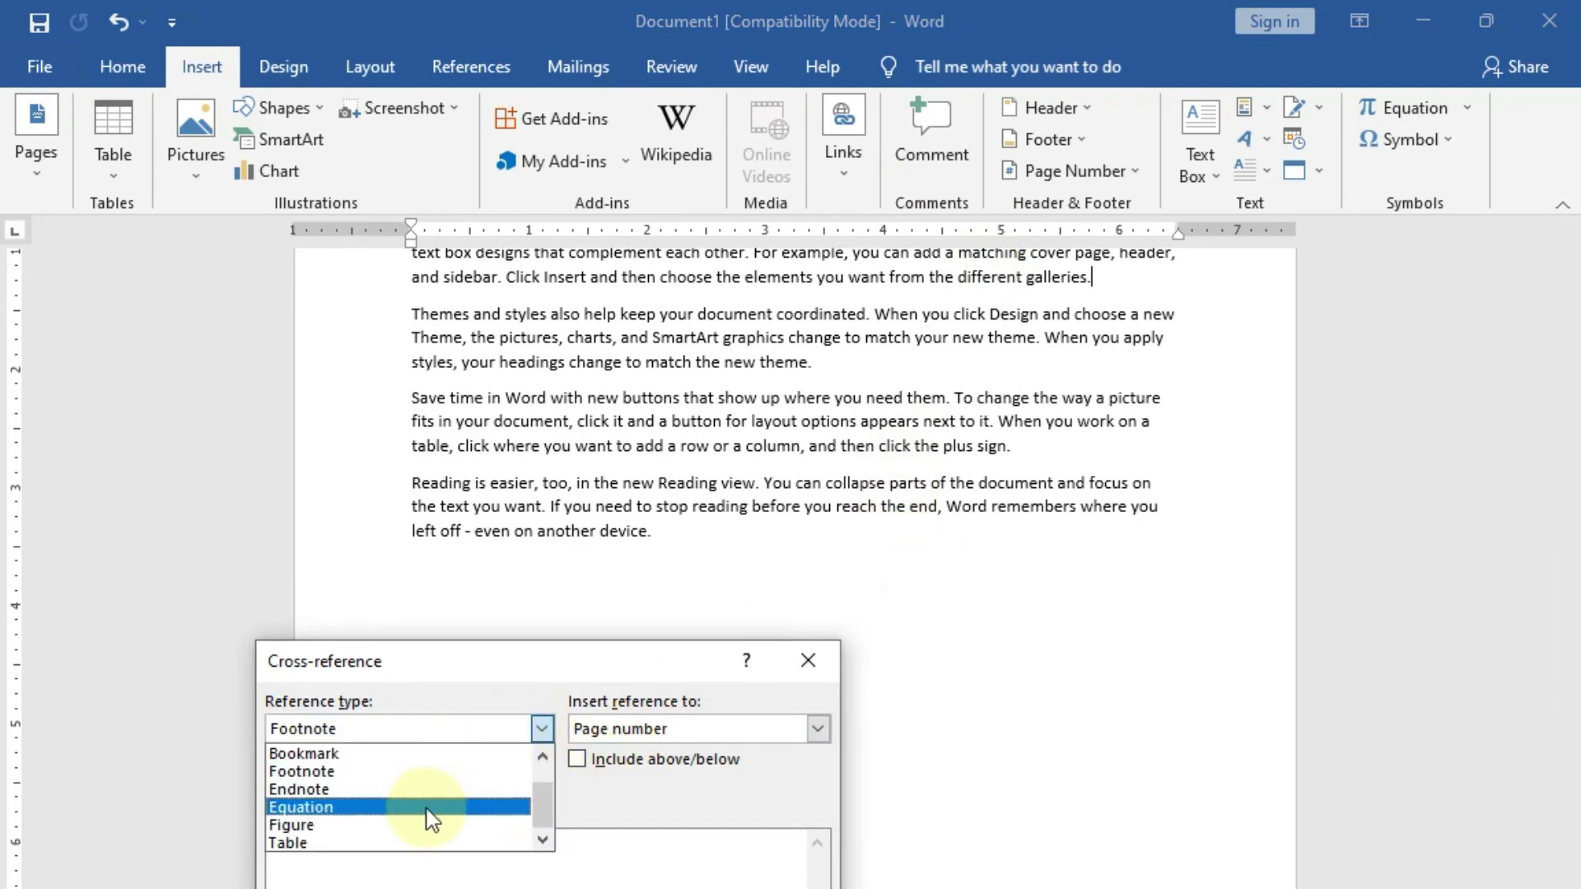
{"action": "scroll", "coordinate": [430, 820], "scroll_direction": "up", "scroll_amount": 1}
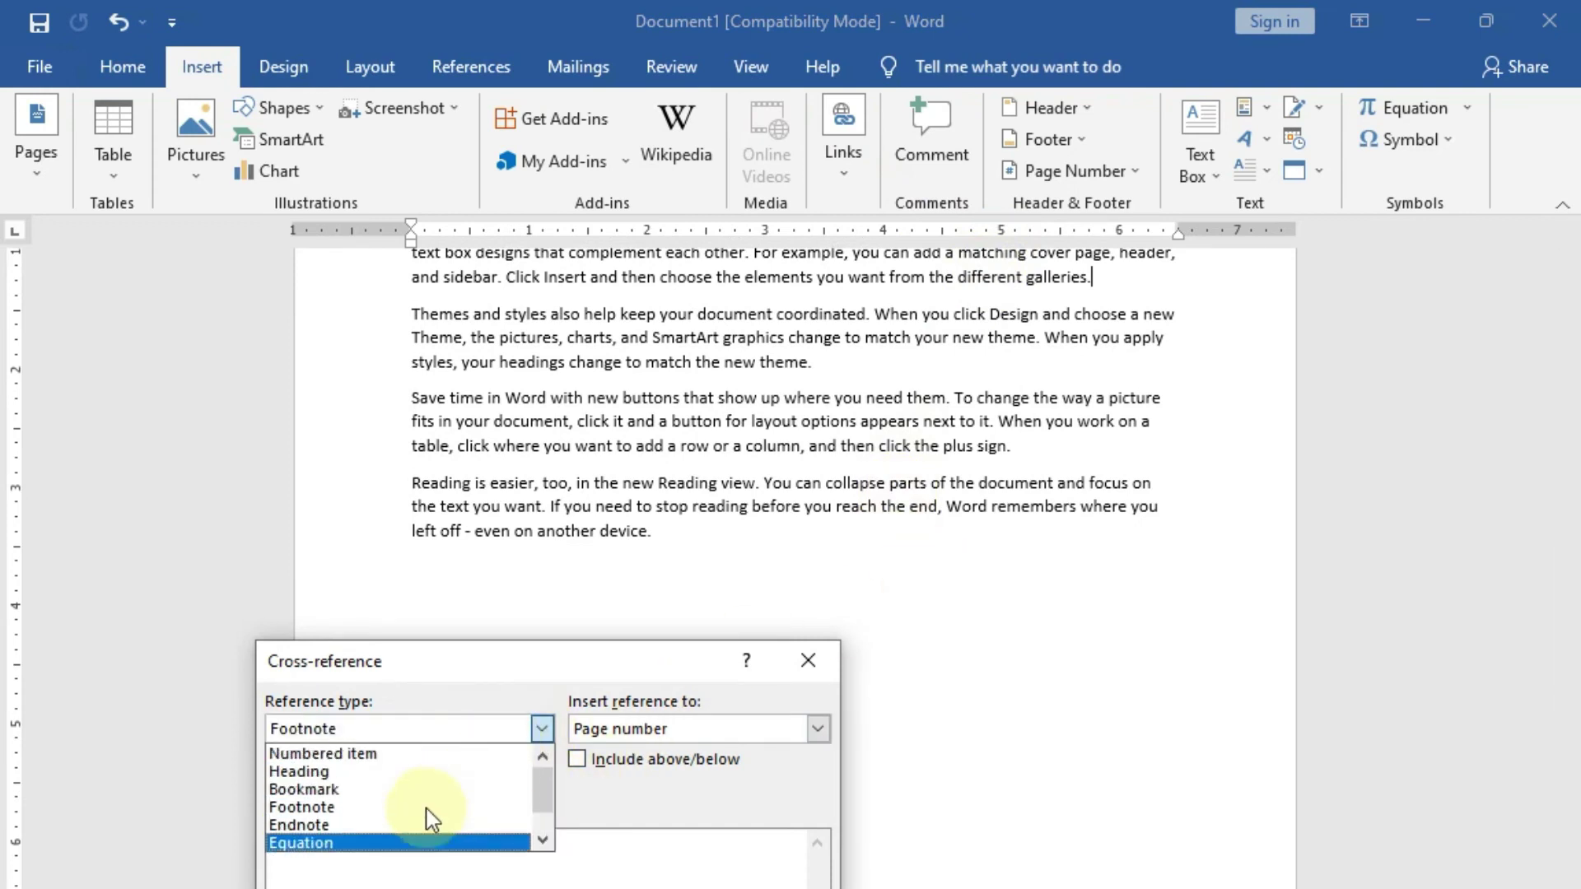
{"action": "left_click", "coordinate": [374, 789]}
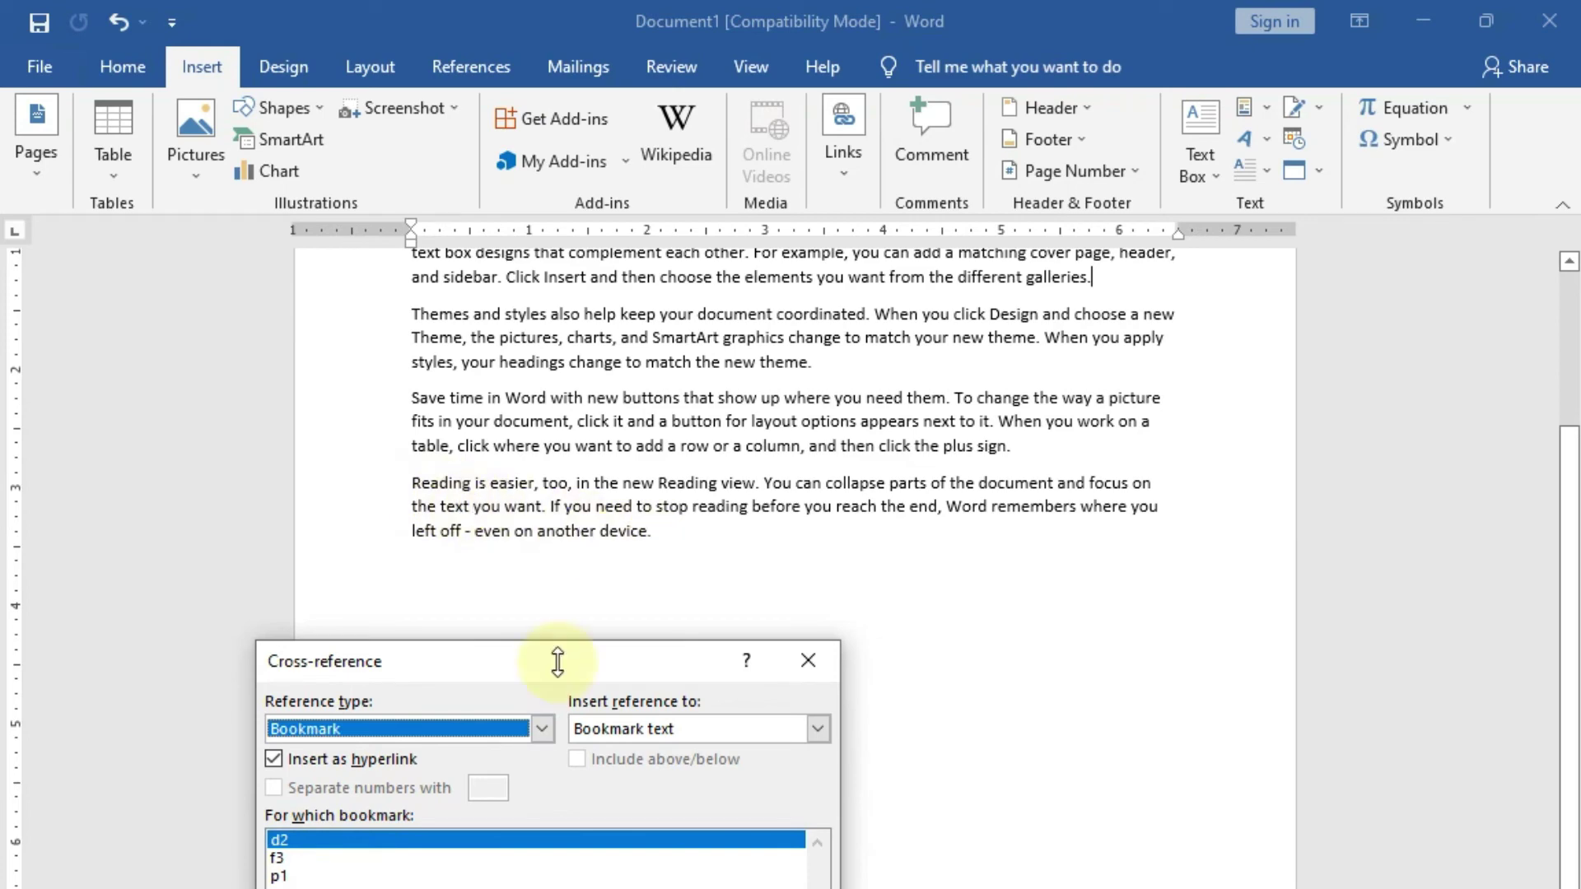
{"action": "left_click", "coordinate": [279, 859]}
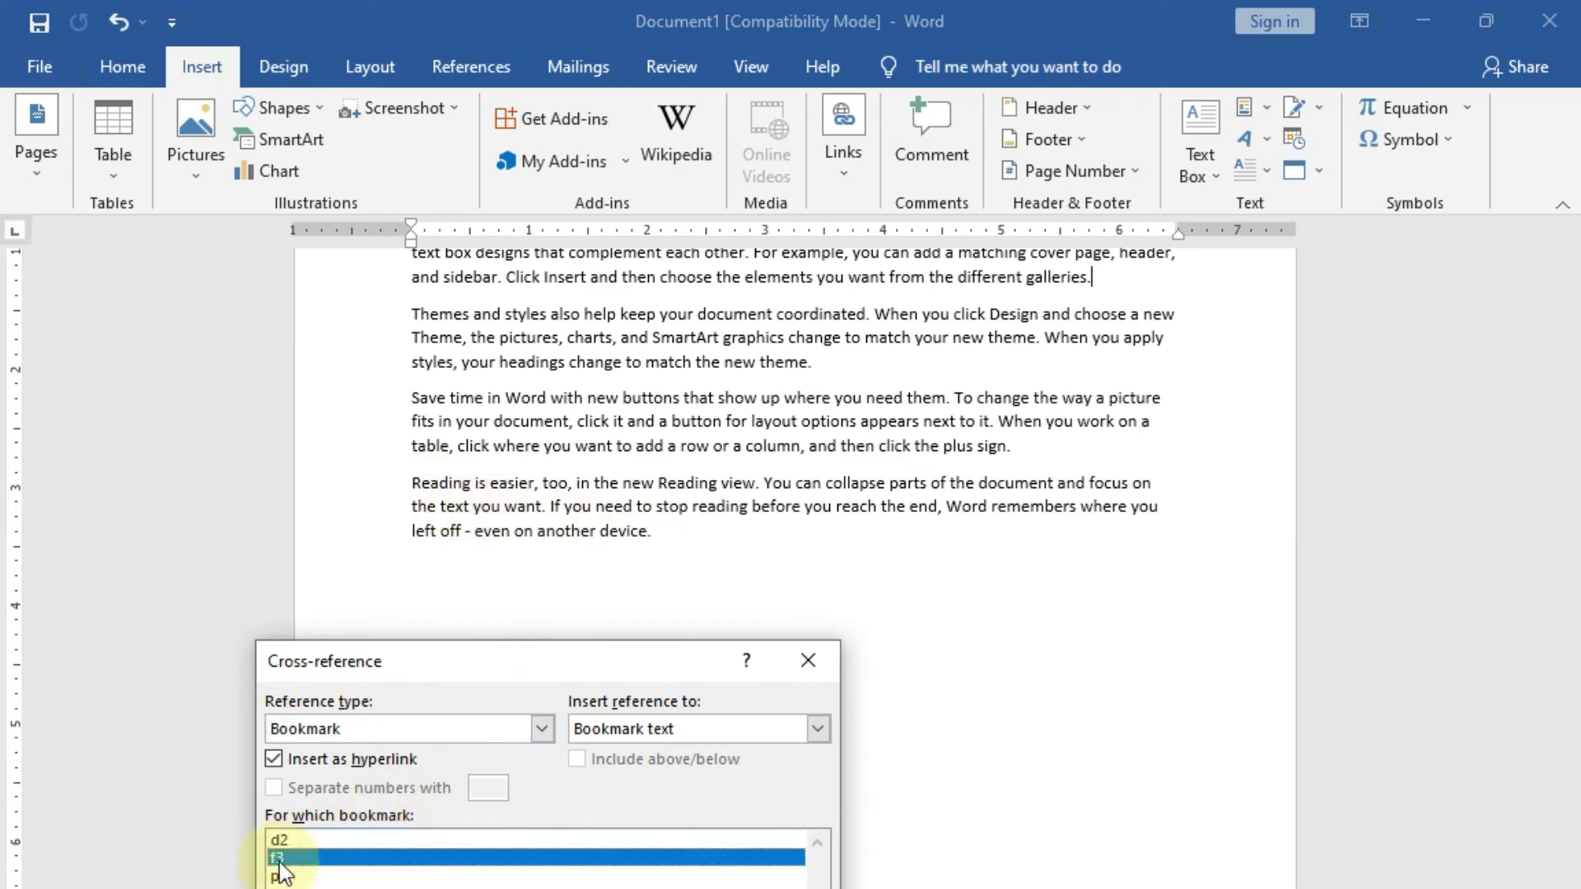
Set the reference to Above/below, insert it, and close the Cross-reference dialog.
{"action": "scroll", "coordinate": [1172, 526], "scroll_direction": "up", "scroll_amount": 2}
{"action": "scroll", "coordinate": [1236, 519], "scroll_direction": "up", "scroll_amount": 2}
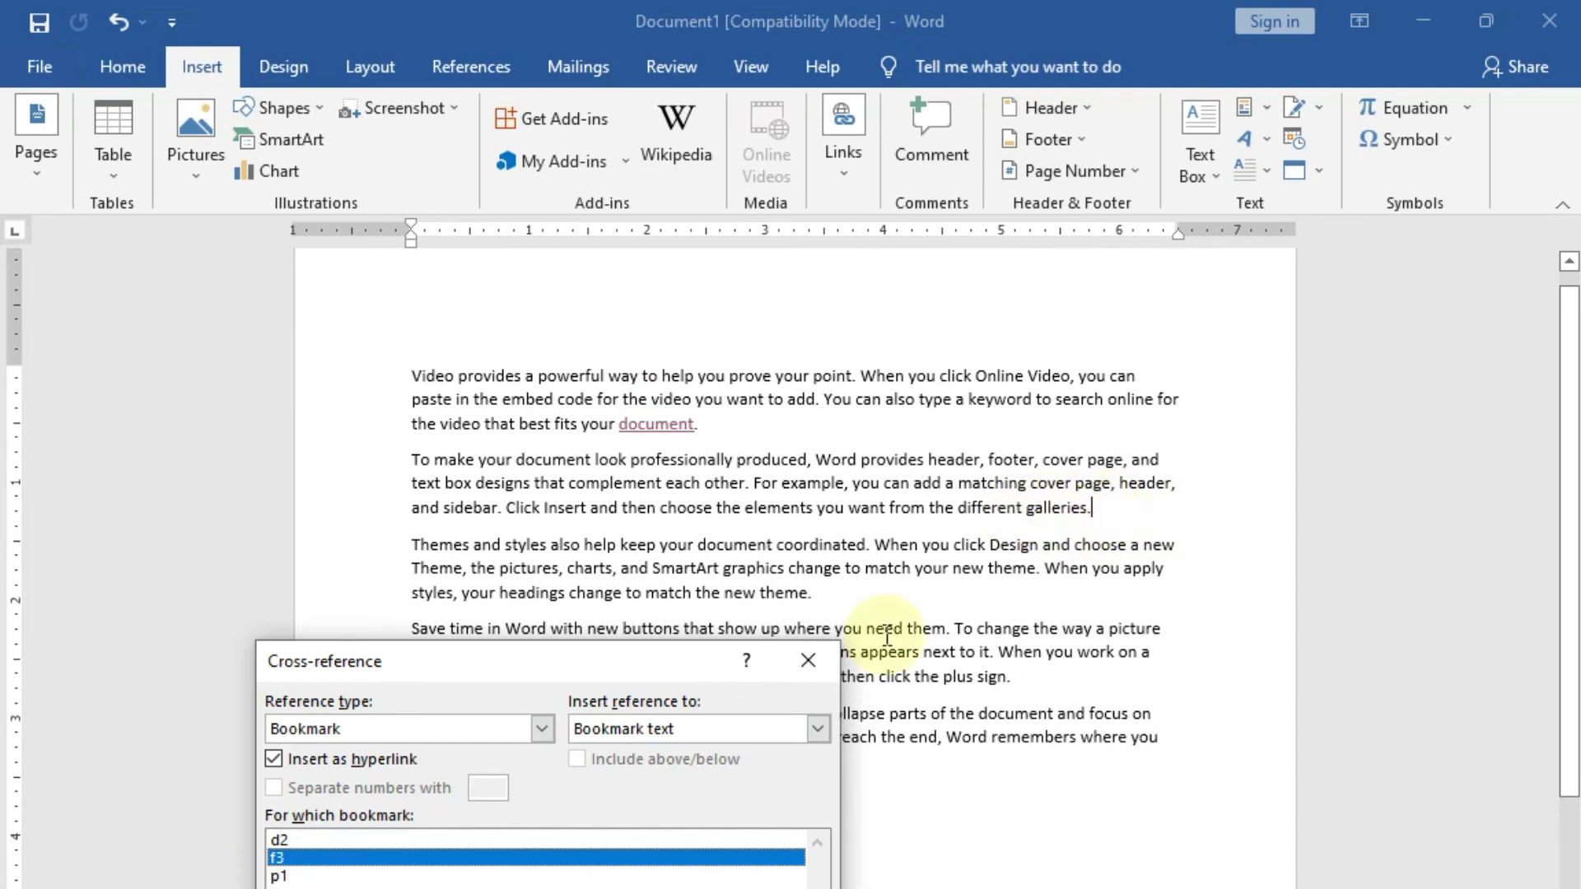
{"action": "scroll", "coordinate": [881, 614], "scroll_direction": "down", "scroll_amount": 3}
{"action": "left_click", "coordinate": [691, 728]}
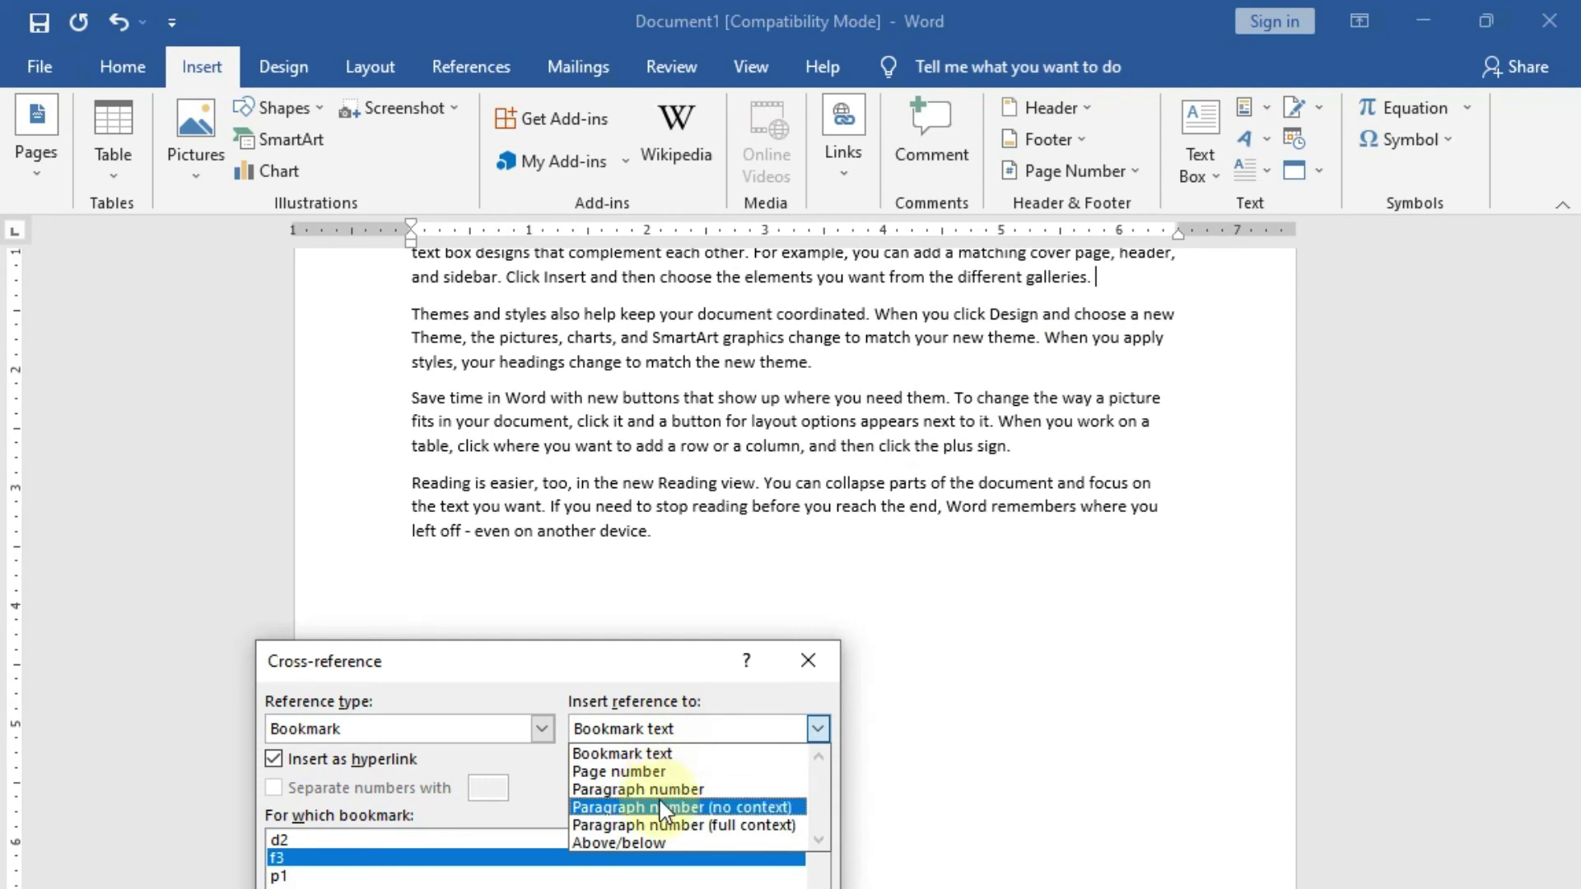
{"action": "left_click", "coordinate": [636, 842]}
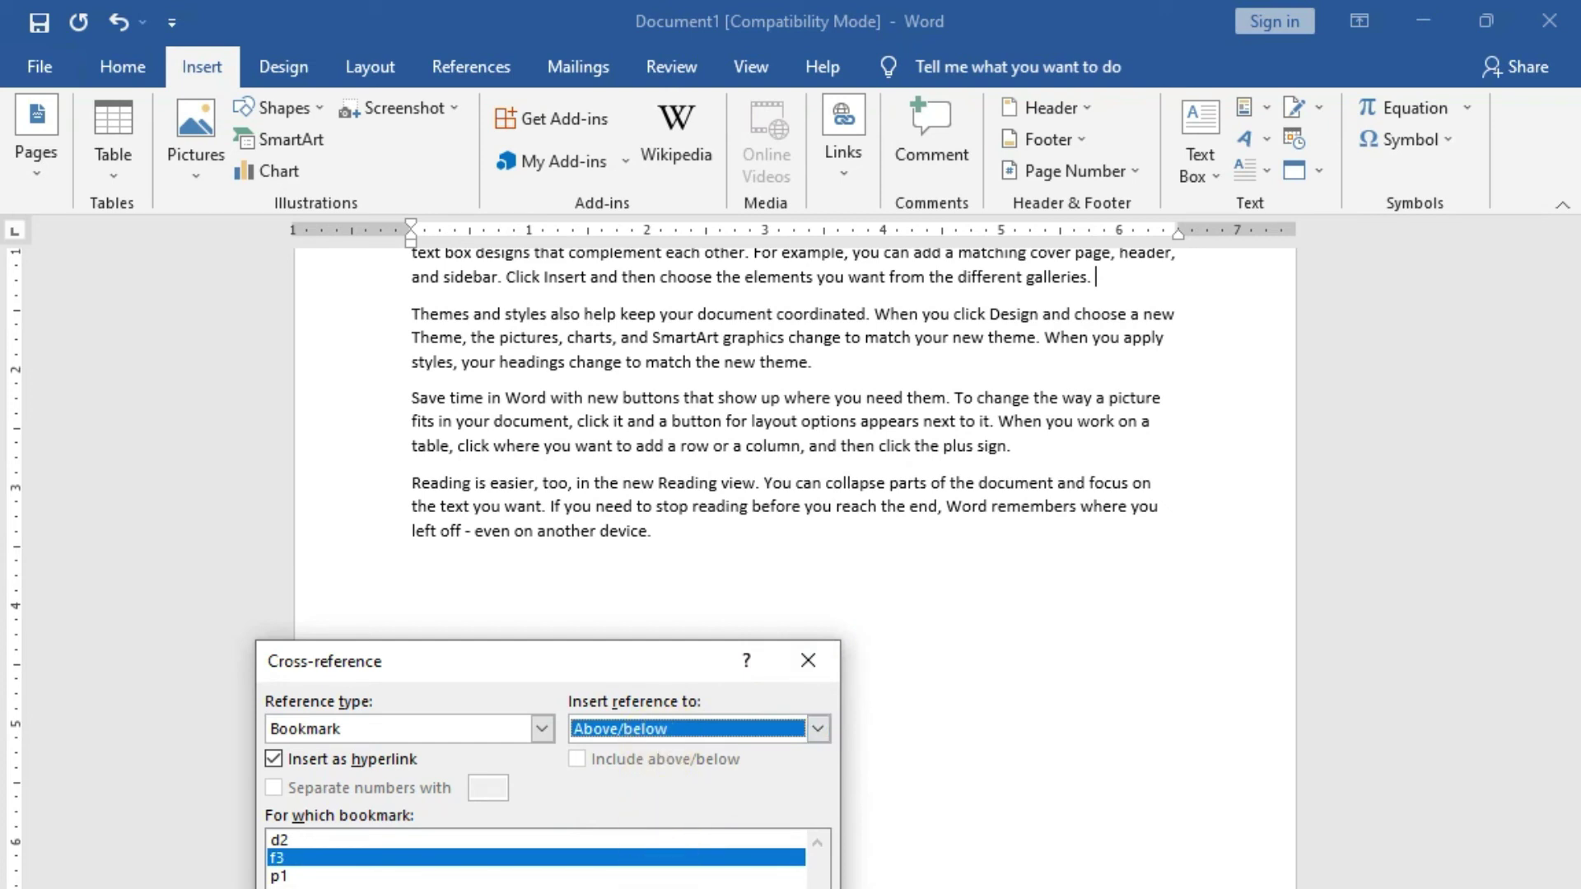
{"action": "key", "text": "Return"}
{"action": "left_click", "coordinate": [808, 660]}
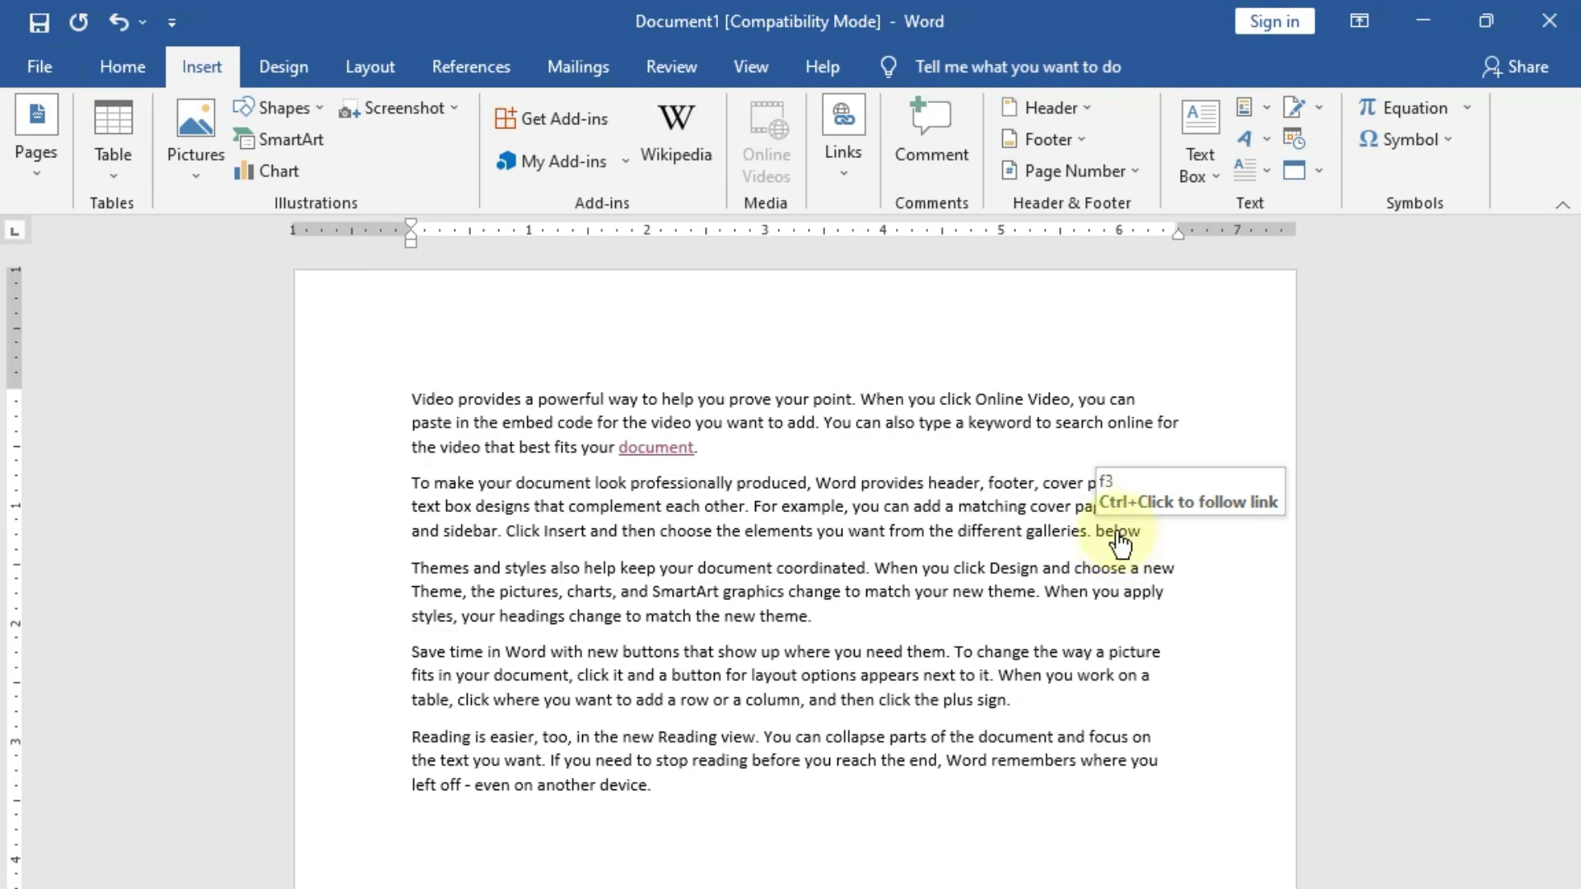
{"action": "scroll", "coordinate": [1119, 544], "scroll_direction": "down", "scroll_amount": 4}
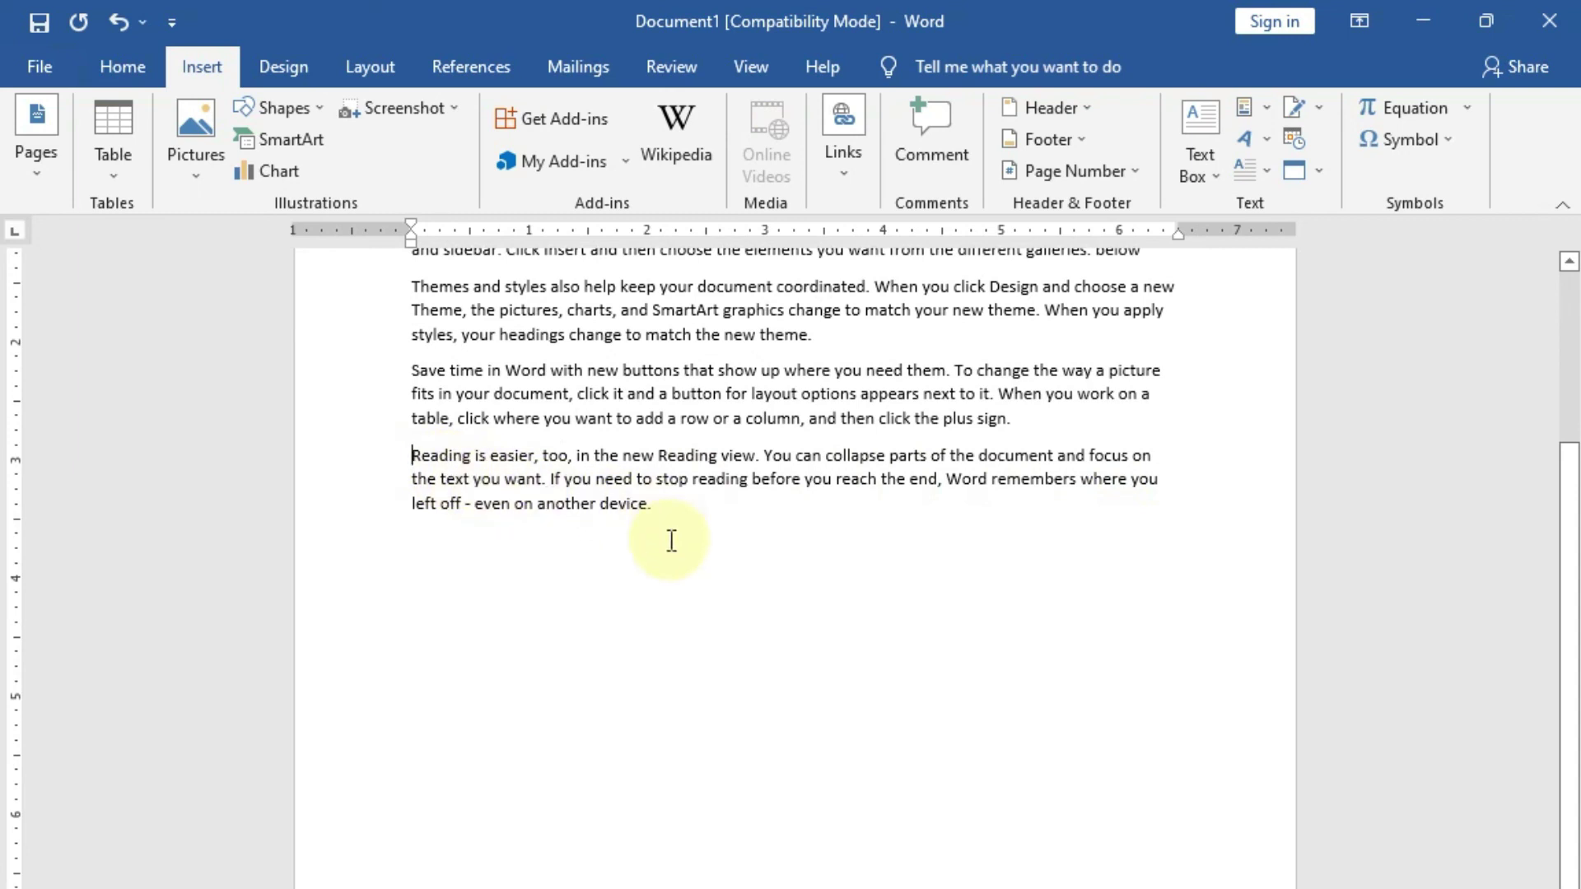
{"action": "scroll", "coordinate": [671, 544], "scroll_direction": "up", "scroll_amount": 1}
{"action": "scroll", "coordinate": [671, 576], "scroll_direction": "up", "scroll_amount": 1}
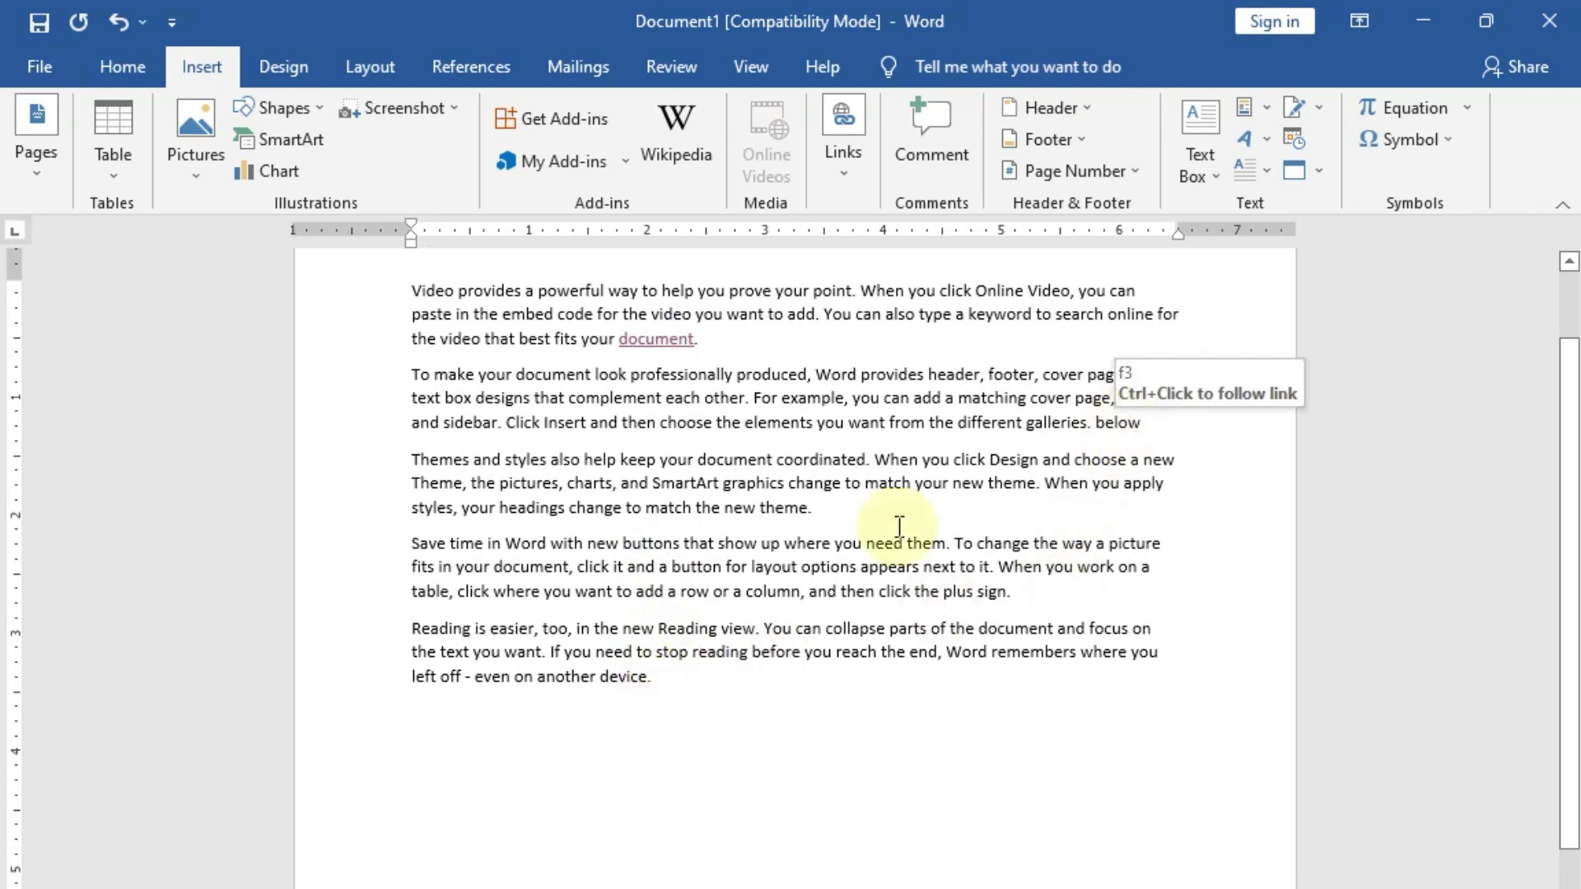
{"action": "left_click", "coordinate": [659, 679]}
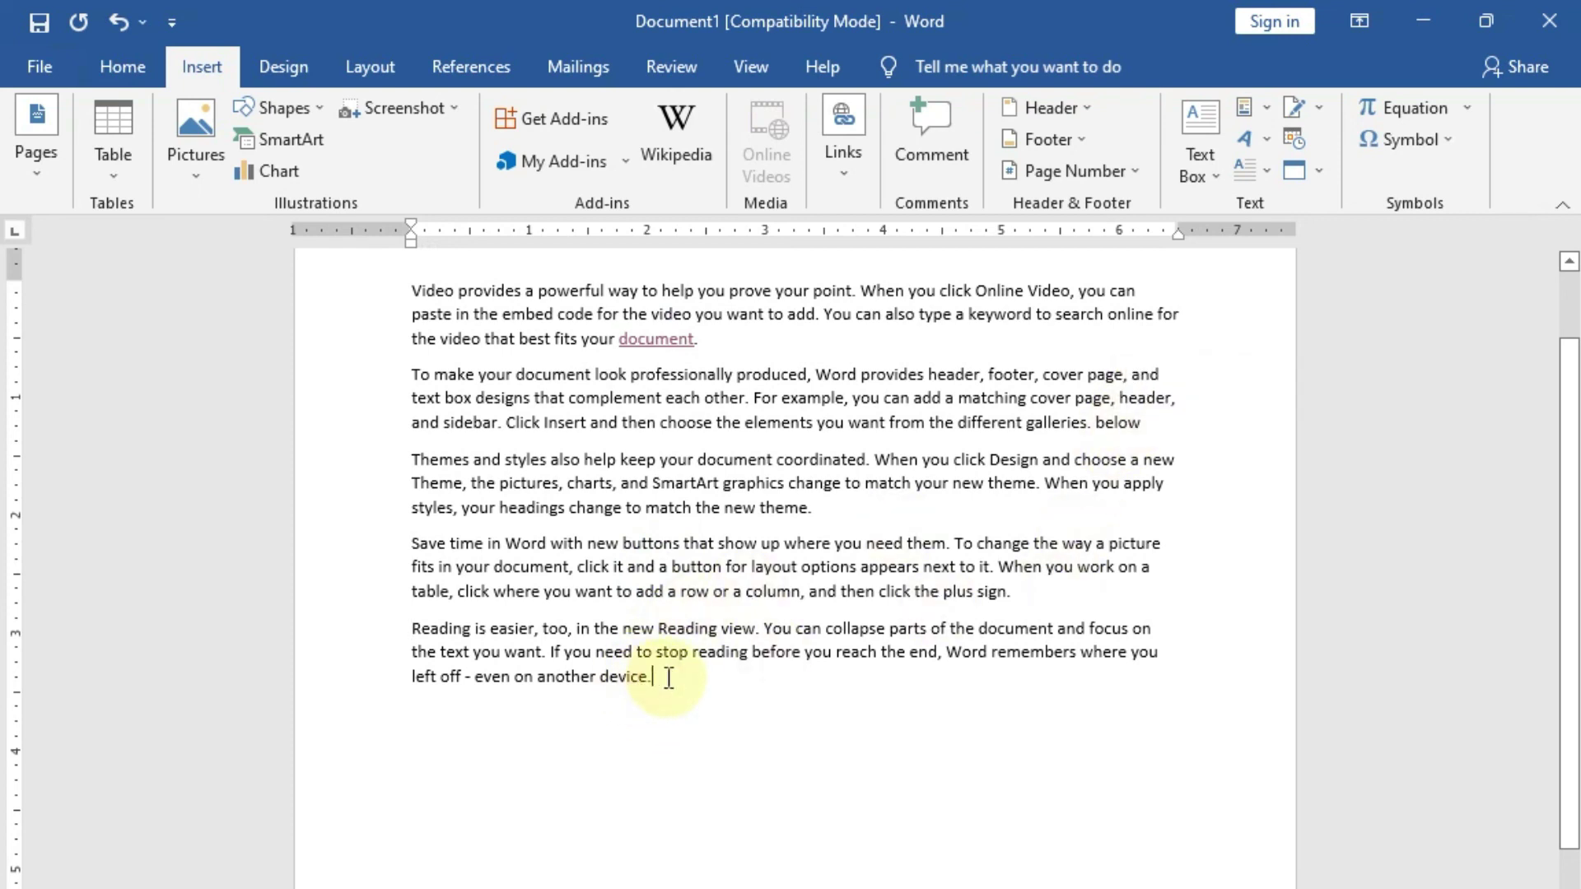